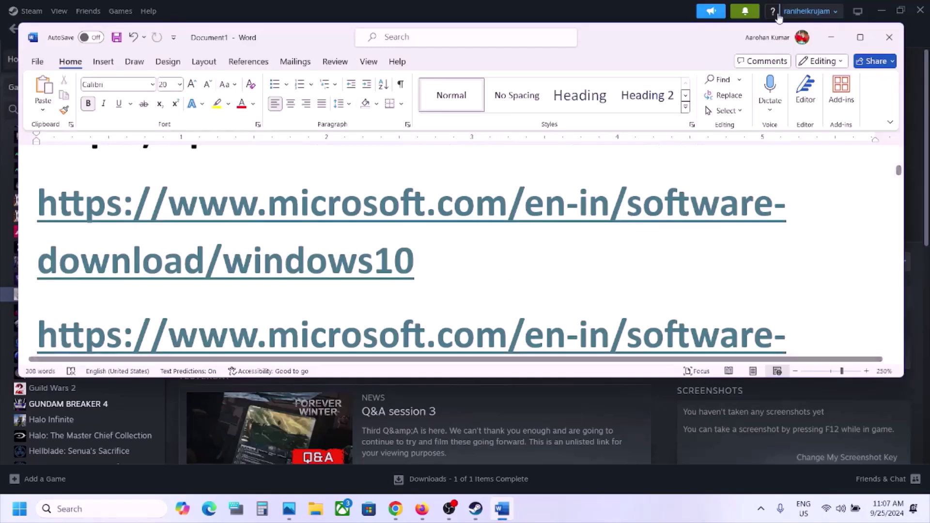
Select the Windows 11 download link in the maximized Word document and switch to the Download Windows 11 page in Chrome
click(861, 37)
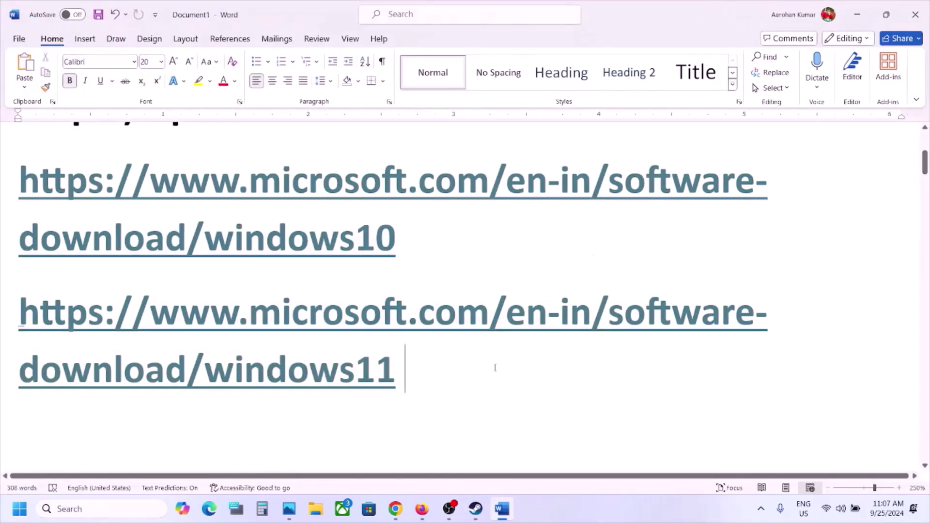
triple_click(464, 370)
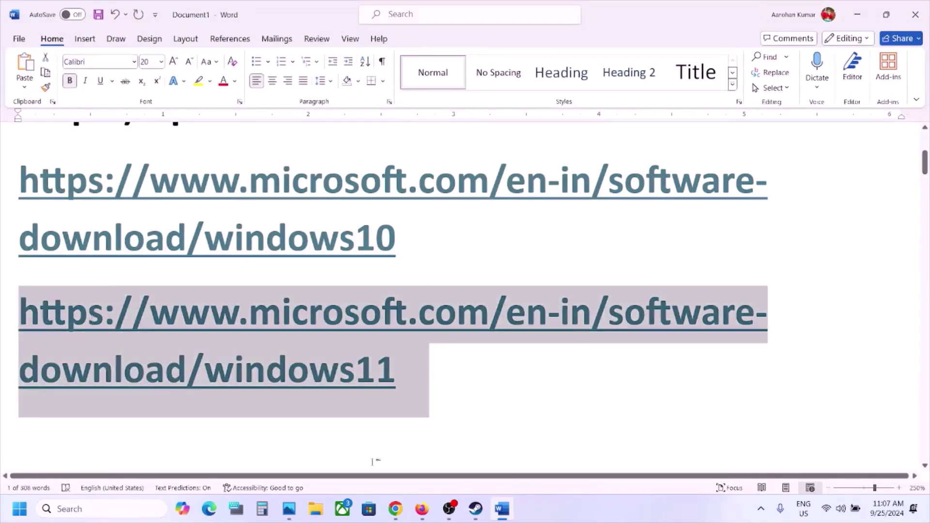
click(395, 508)
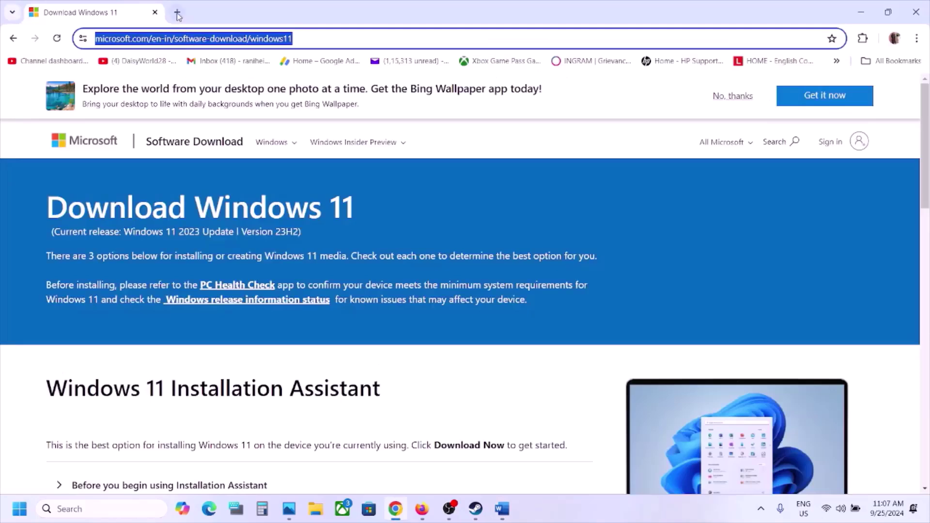
click(295, 251)
Download and run the Windows 11 Installation Assistant, and close it after its update check
scroll(295, 251, down, 2)
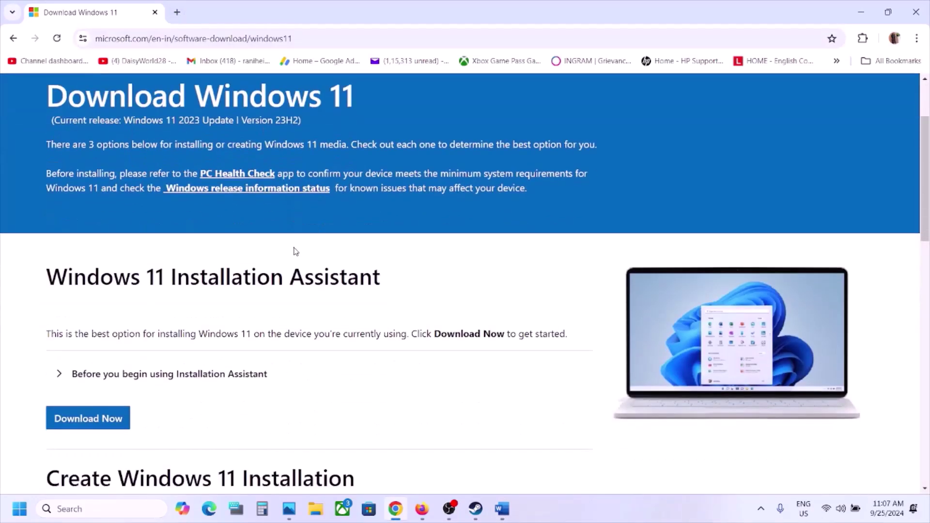
click(92, 418)
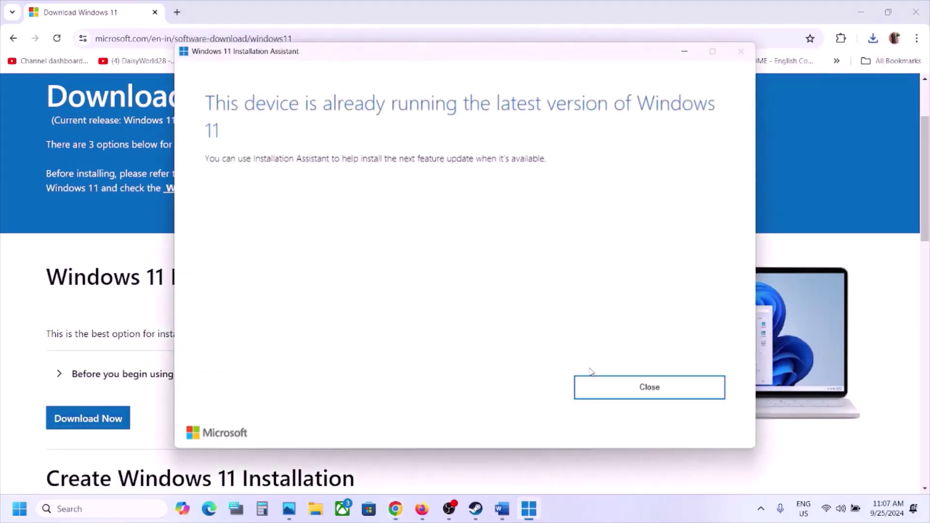
click(646, 391)
click(649, 387)
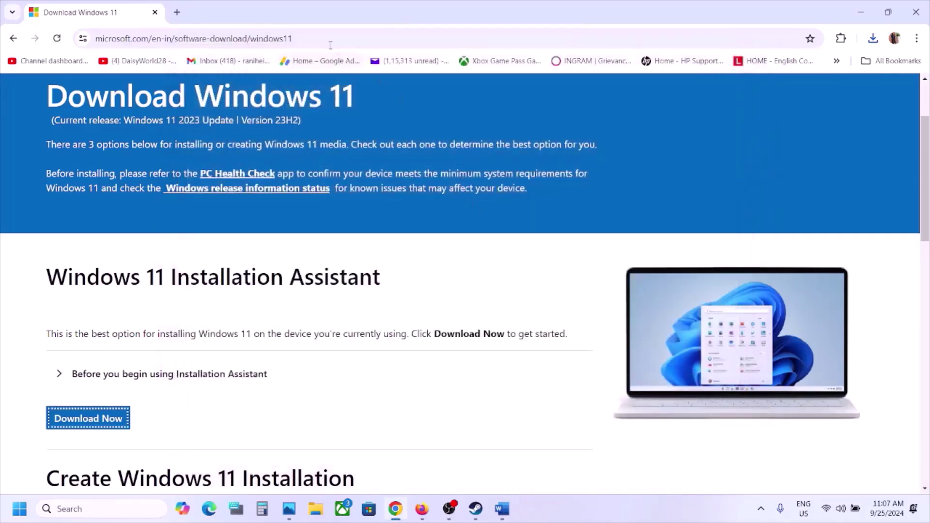
Load the document's microsoft.com/en-in/software-download/windows10 link in Chrome and run the Windows 10 Update Assistant, closing it after its check
click(502, 509)
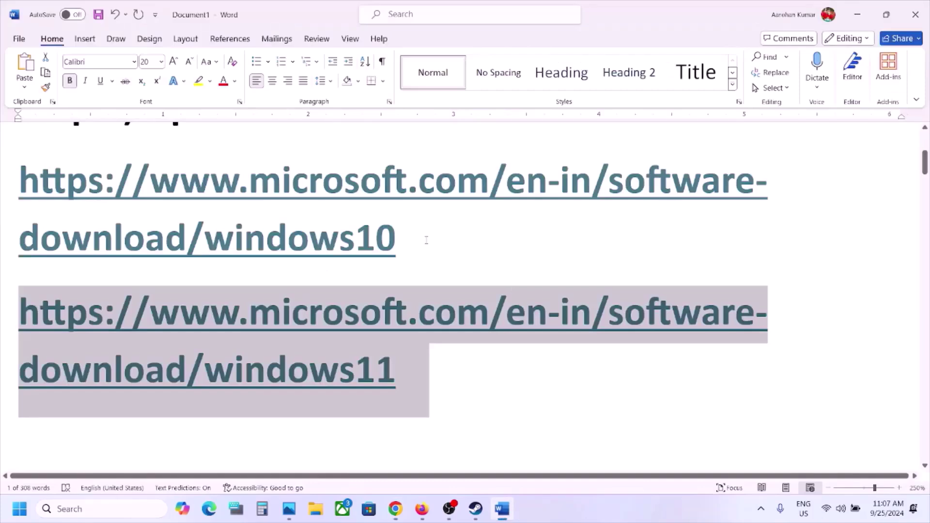
drag(427, 240, 8, 194)
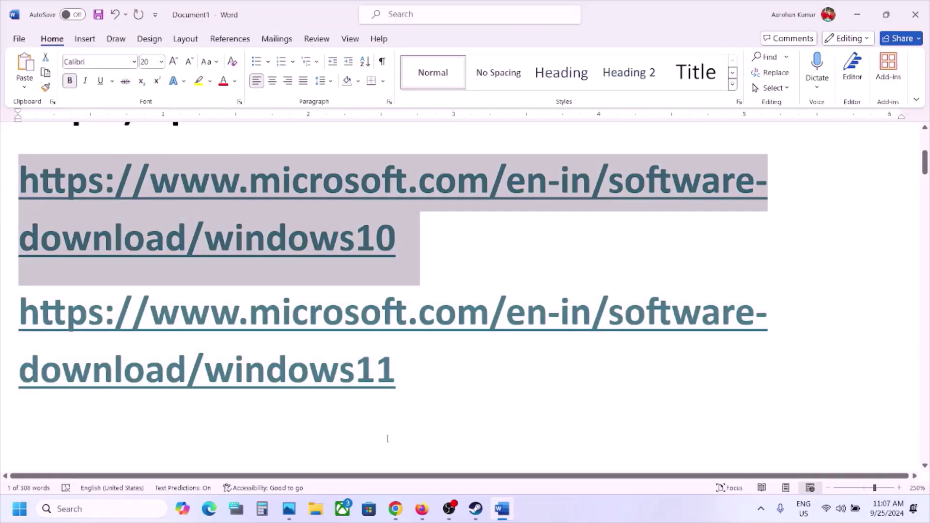
click(395, 509)
click(300, 35)
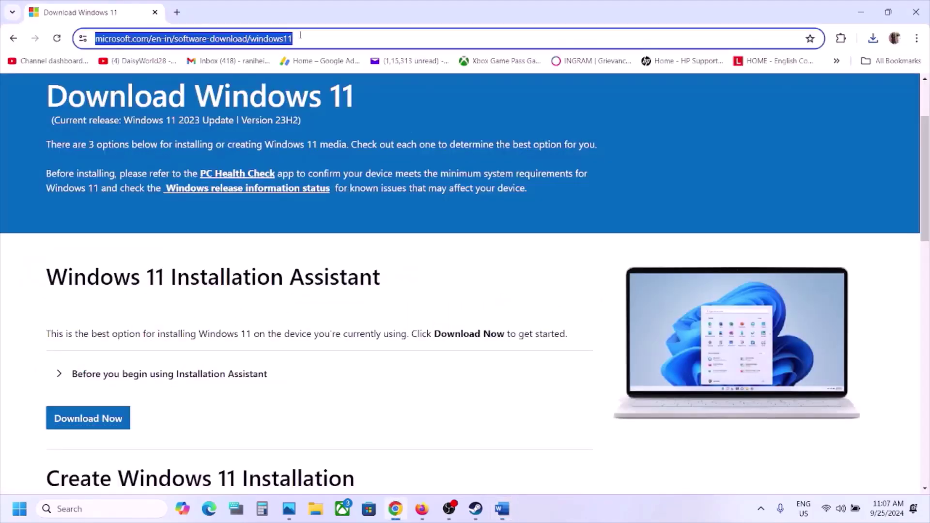
text(microsoft.com/en-in/software-download/windows10)
key(Return)
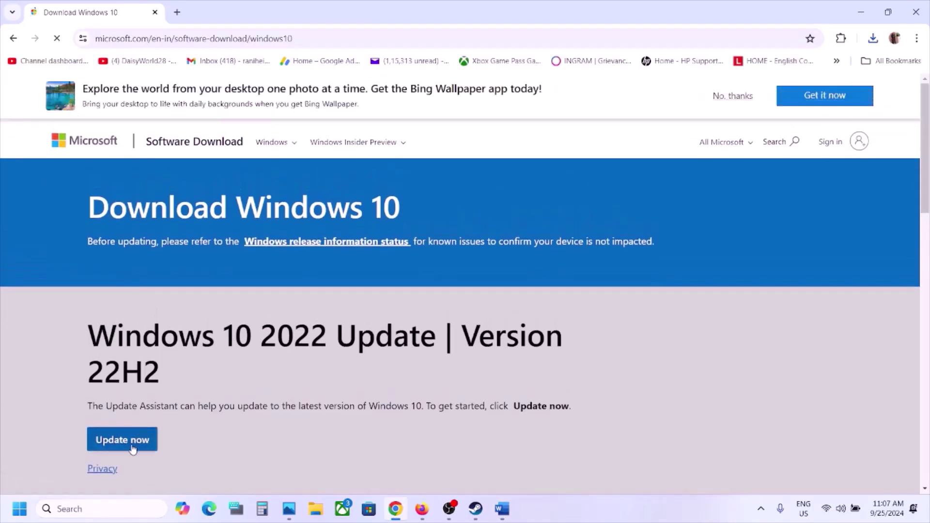
click(132, 446)
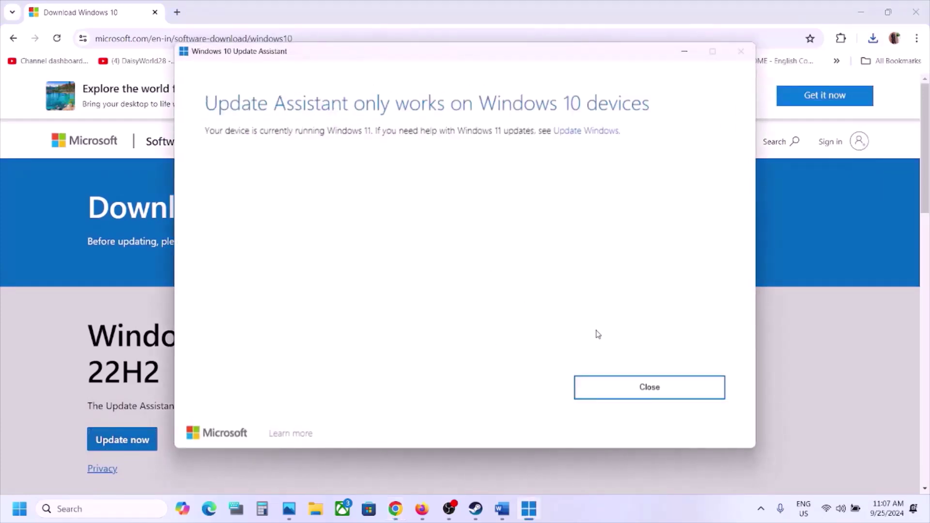
click(643, 383)
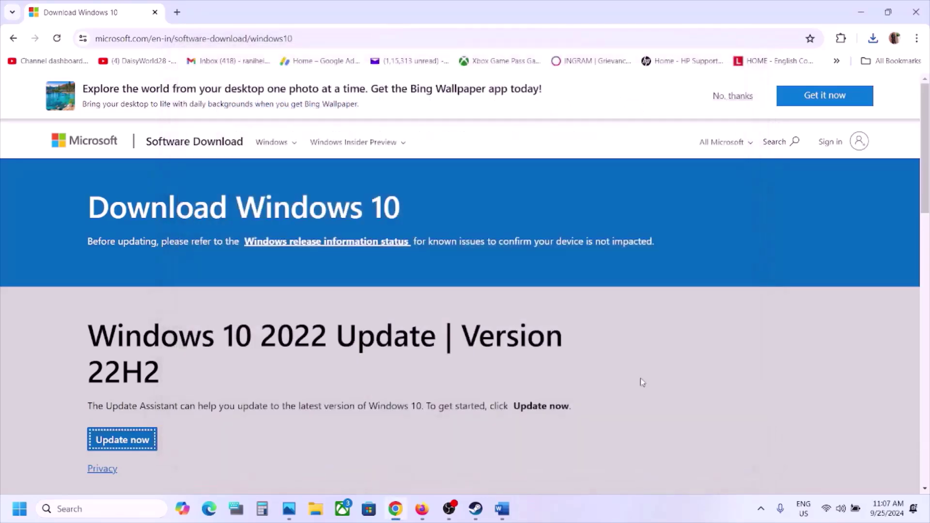
Look up the Restart option among the computer's power options and dismiss them without choosing any
click(35, 510)
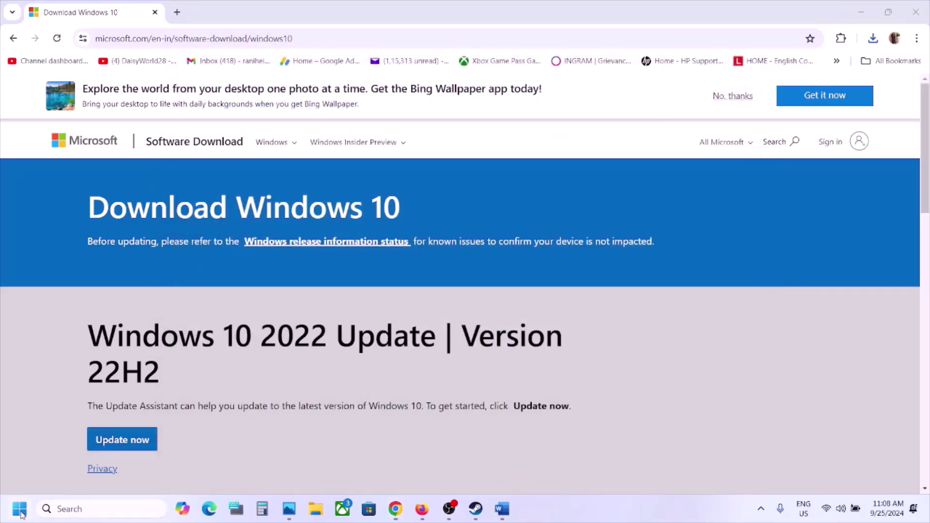
click(22, 514)
click(353, 470)
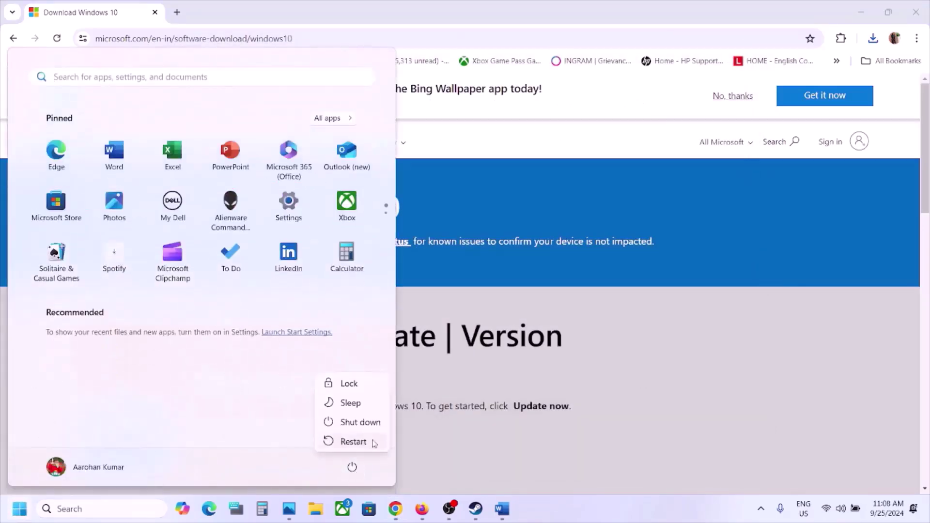
click(642, 425)
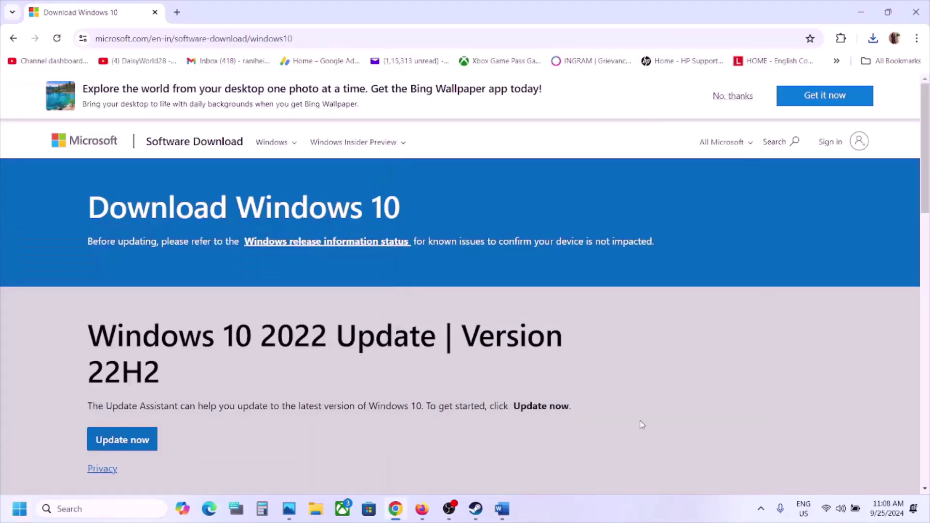
Read Step 3 about launch options in the Word document and return to The Forever Winter in Steam
click(479, 507)
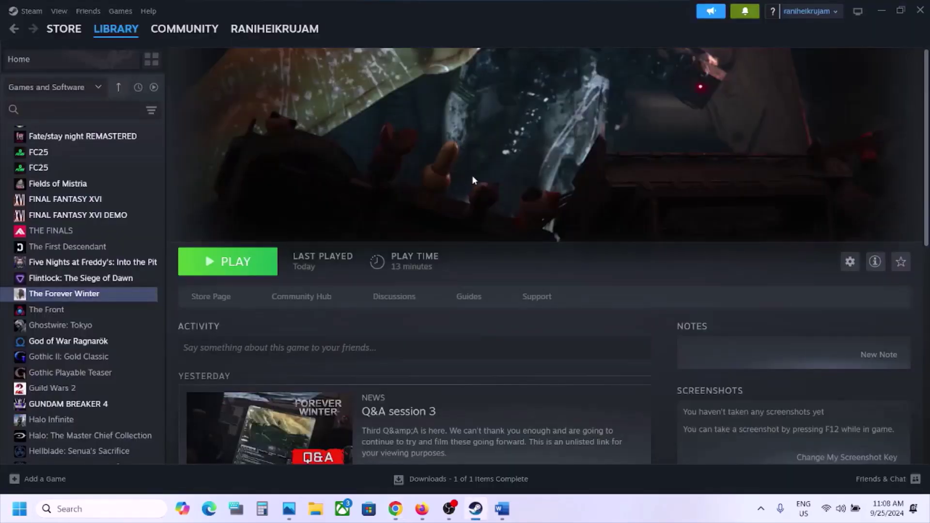
click(502, 509)
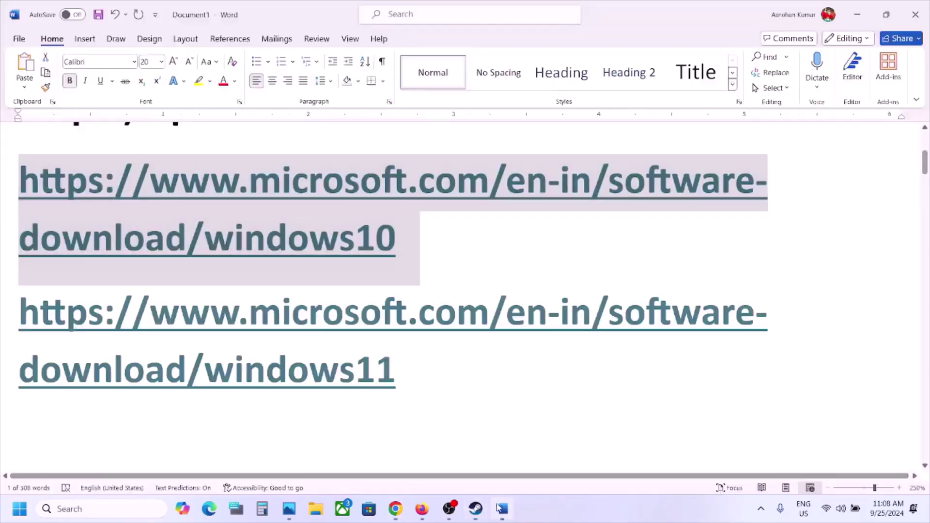
scroll(411, 327, down, 3)
scroll(411, 328, down, 1)
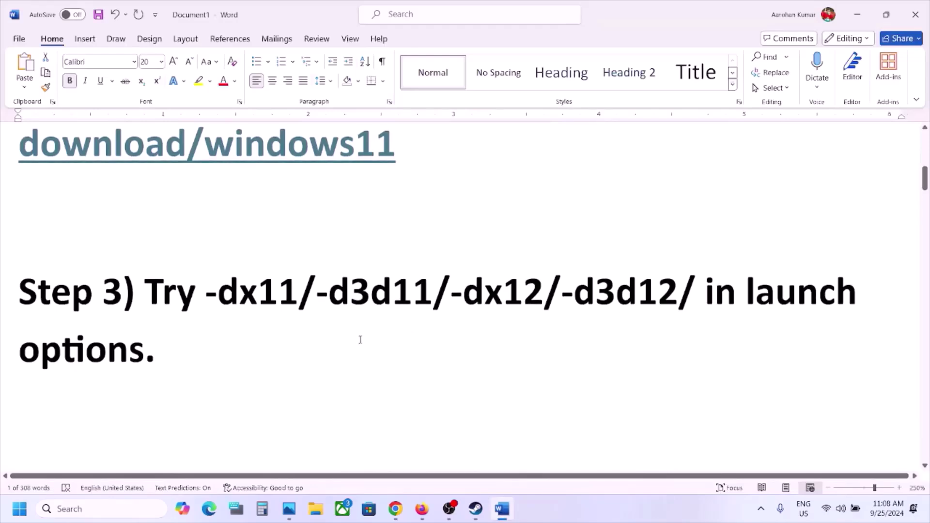
click(857, 15)
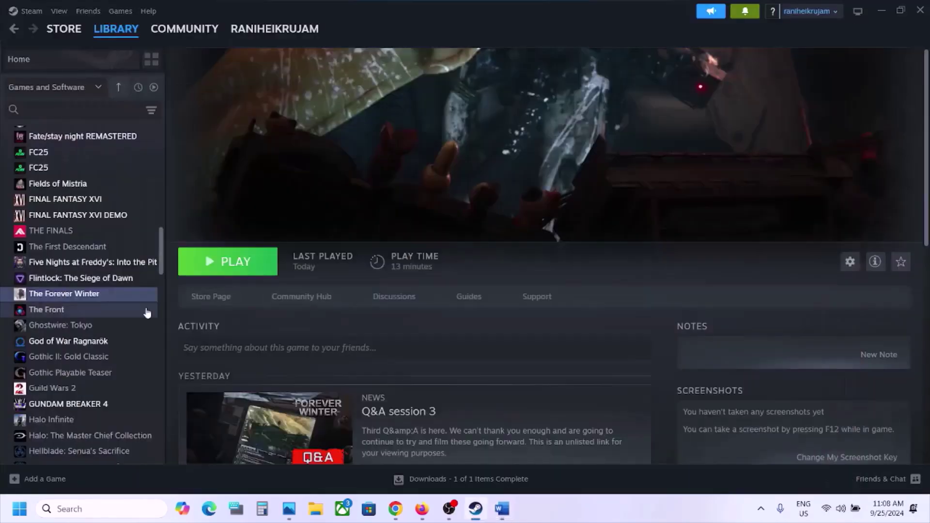
Set The Forever Winter's launch options to -dx11 in its properties and close them
right_click(117, 297)
click(151, 391)
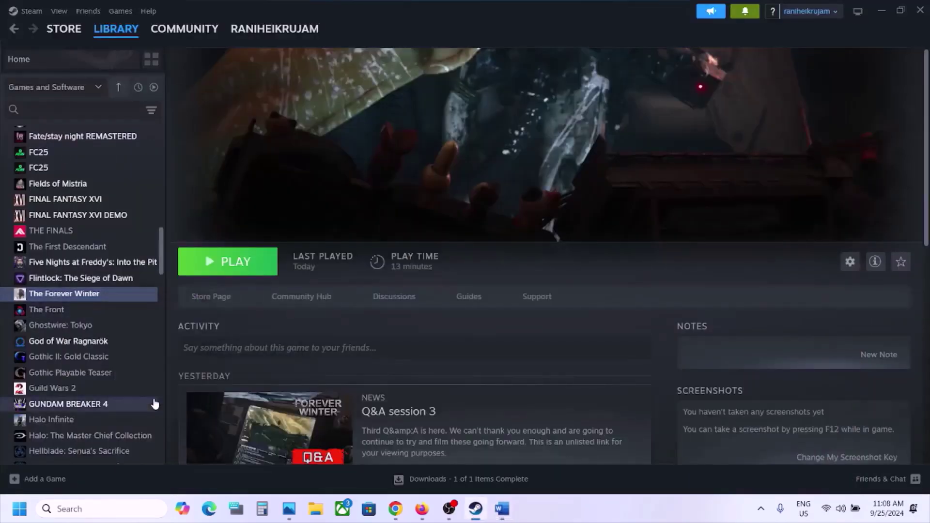
click(399, 238)
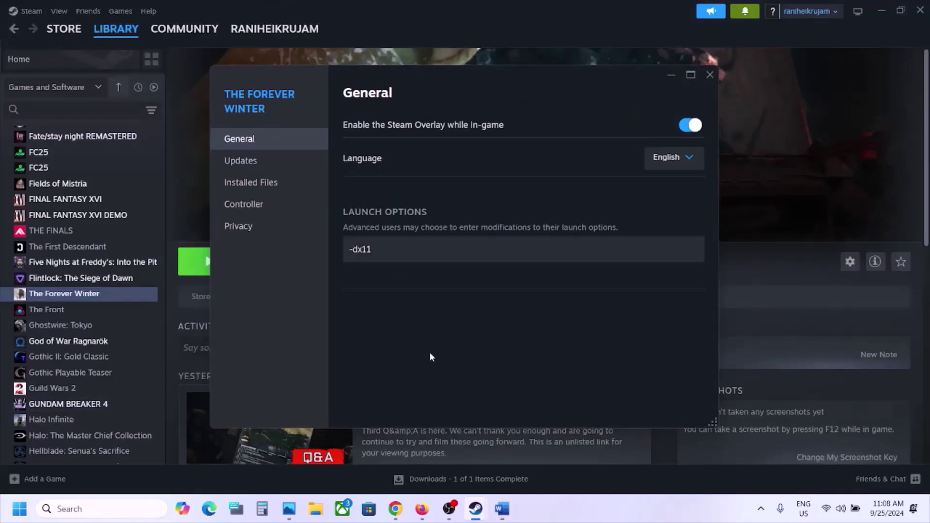
click(709, 75)
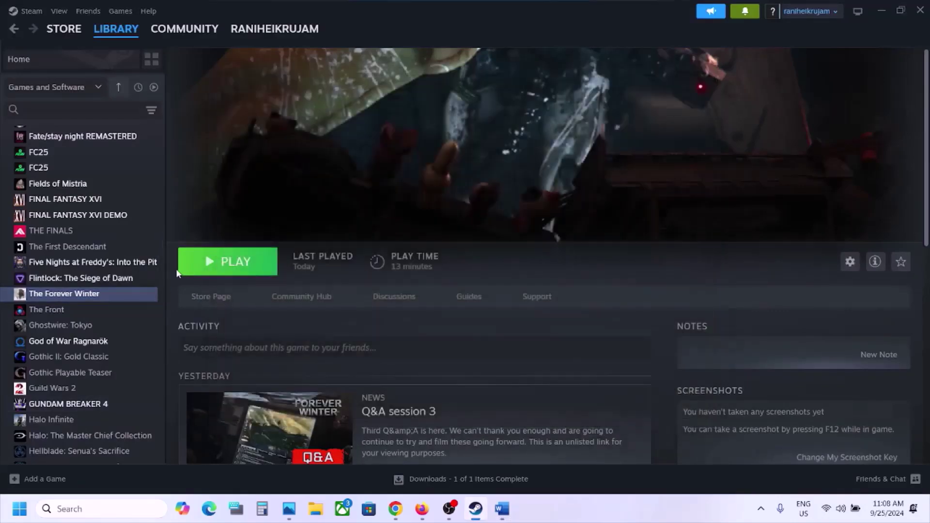
Reopen The Forever Winter's properties and replace its launch option with -d3d11
right_click(112, 294)
click(138, 387)
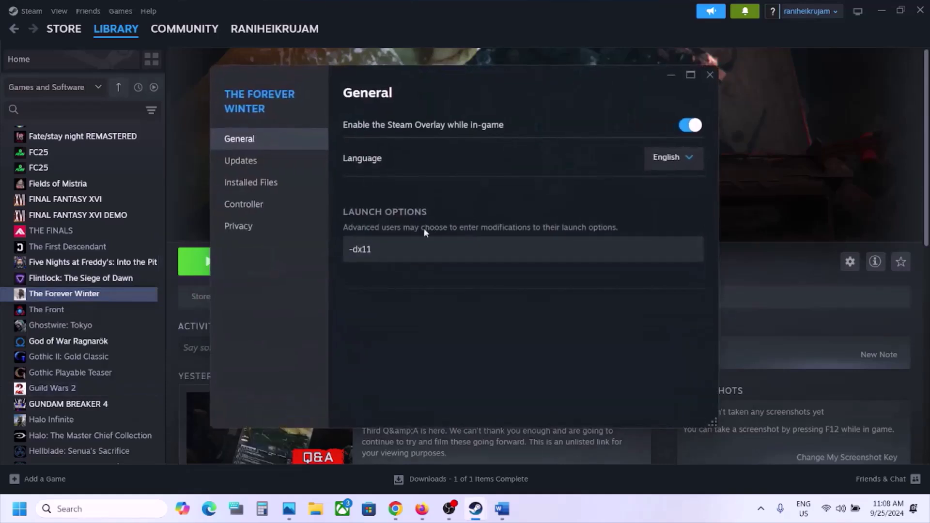
key(ctrl+a)
text(-d3d11)
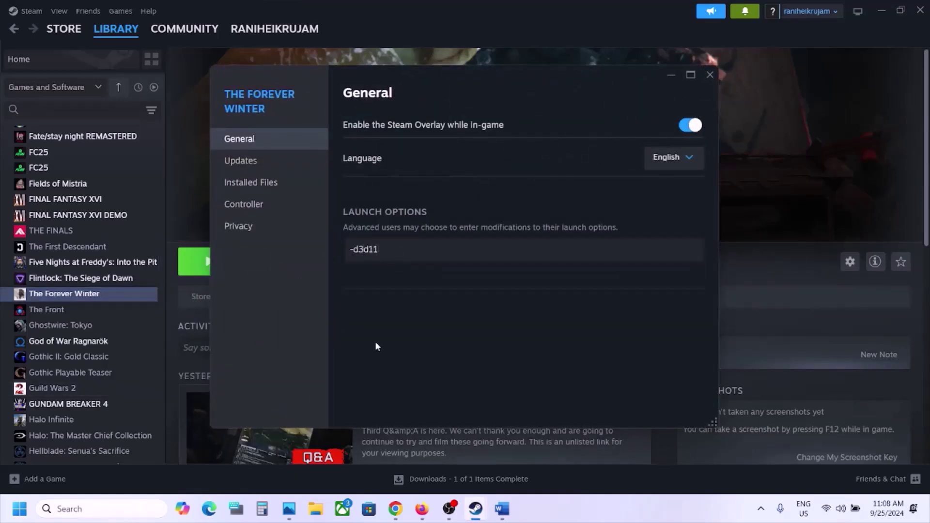
Replace the game's launch option with -dx12 and, as the next alternative, with -d3d12
drag(391, 252, 306, 251)
text(-dx12)
drag(388, 251, 254, 274)
text(-d3d12)
Clear the launch options of The Forever Winter and close its properties
drag(430, 250, 297, 251)
key(BackSpace)
click(459, 323)
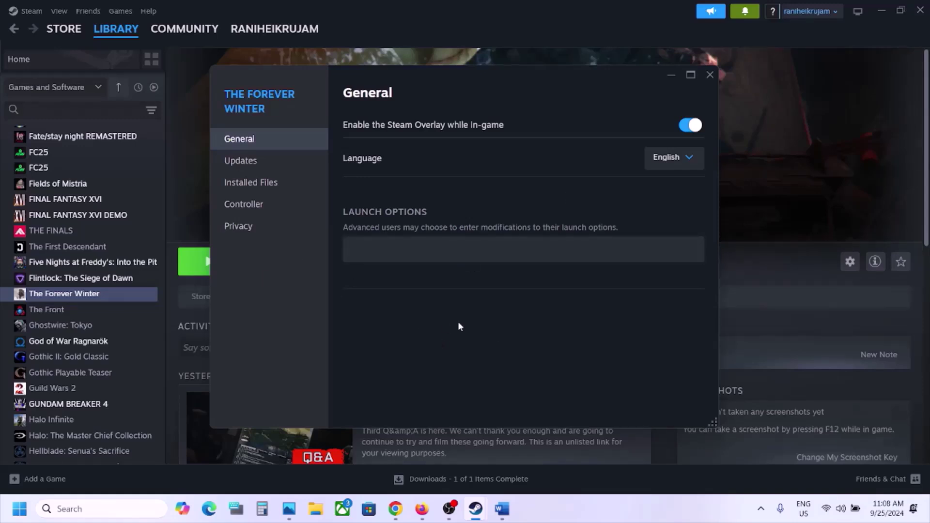
click(710, 74)
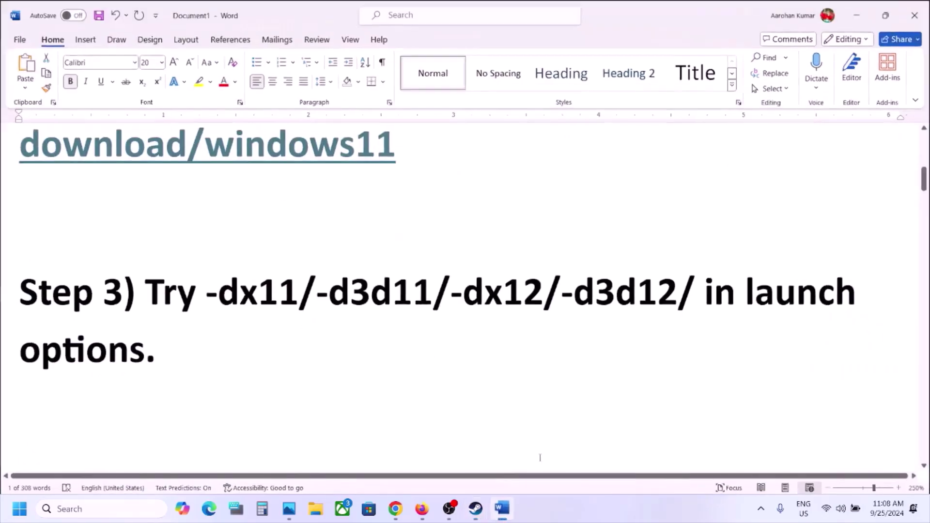
Go to Step 4 in the Word document and select the NVIDIA and the AMD driver download links in turn
click(502, 509)
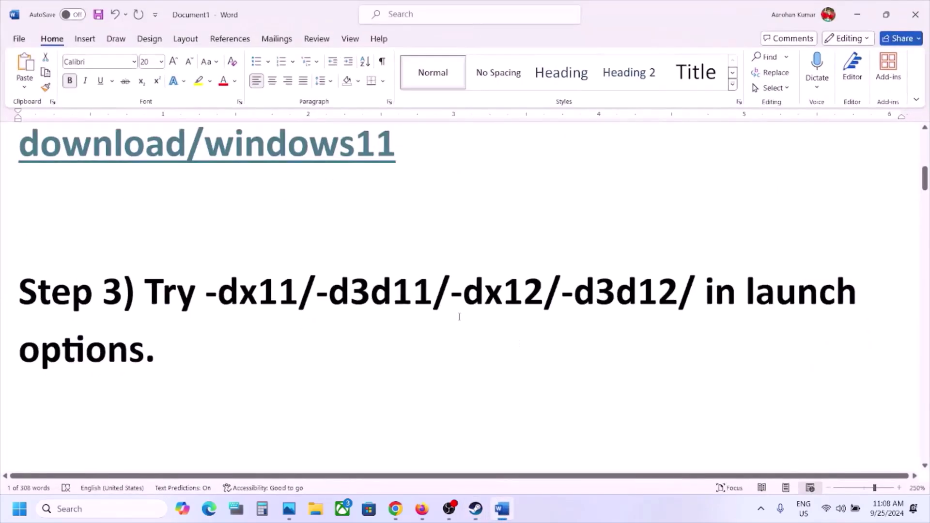
scroll(460, 317, down, 6)
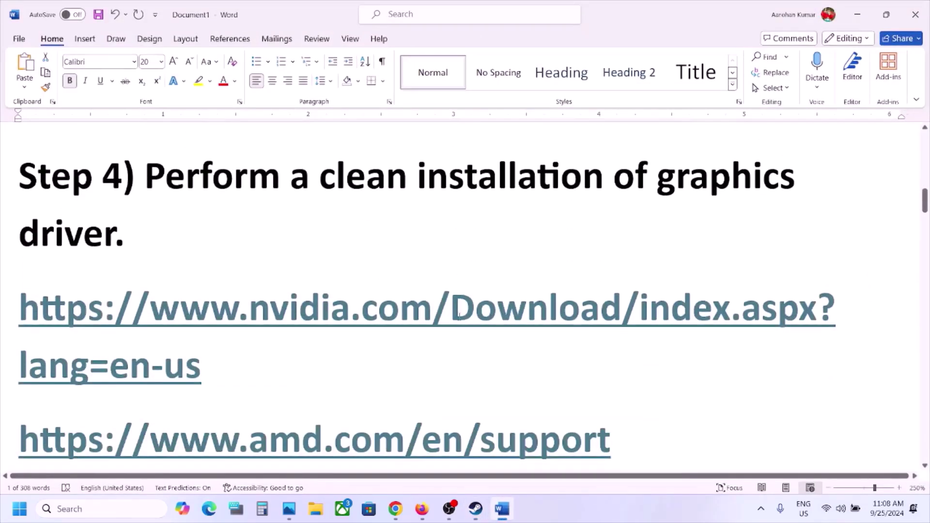
triple_click(227, 363)
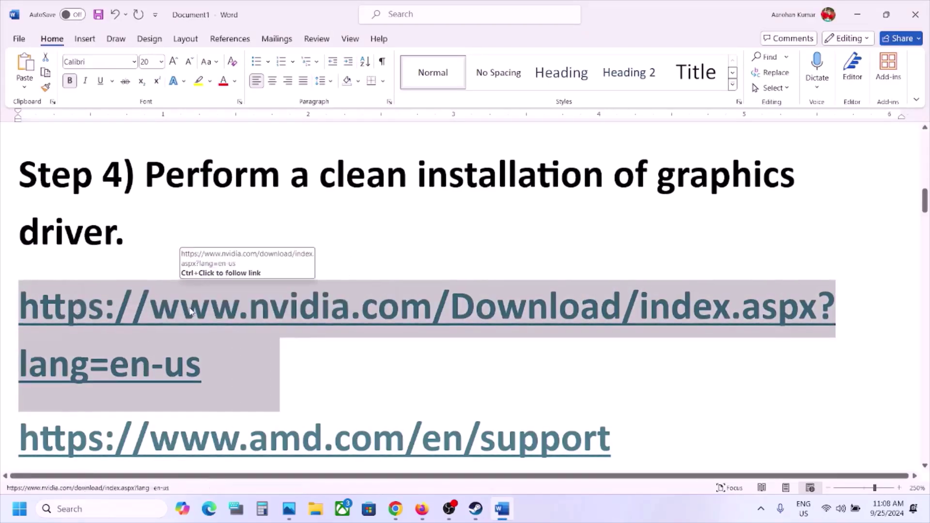
scroll(177, 348, down, 1)
drag(165, 350, 442, 361)
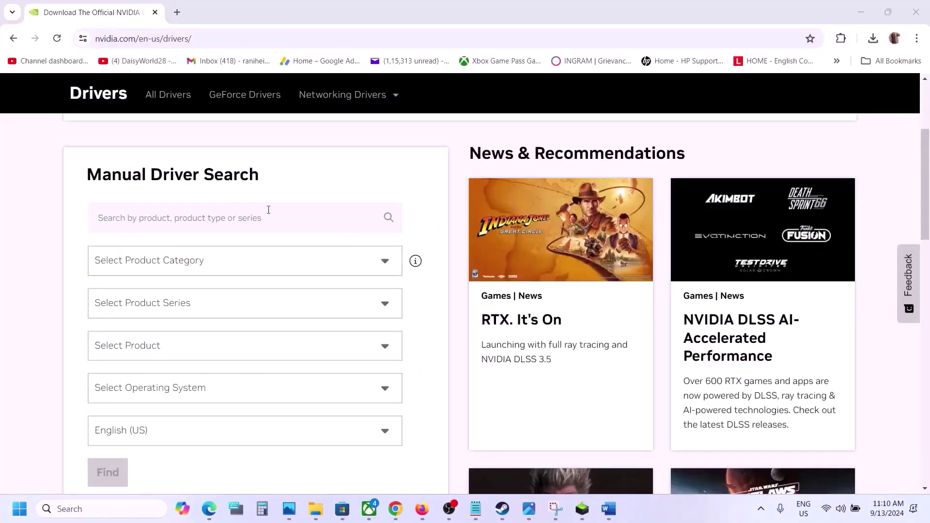
Search for a driver for GeForce, GeForce RTX 30 Series (Notebooks), GeForce RTX 3050 Laptop GPU on Windows 11
click(193, 264)
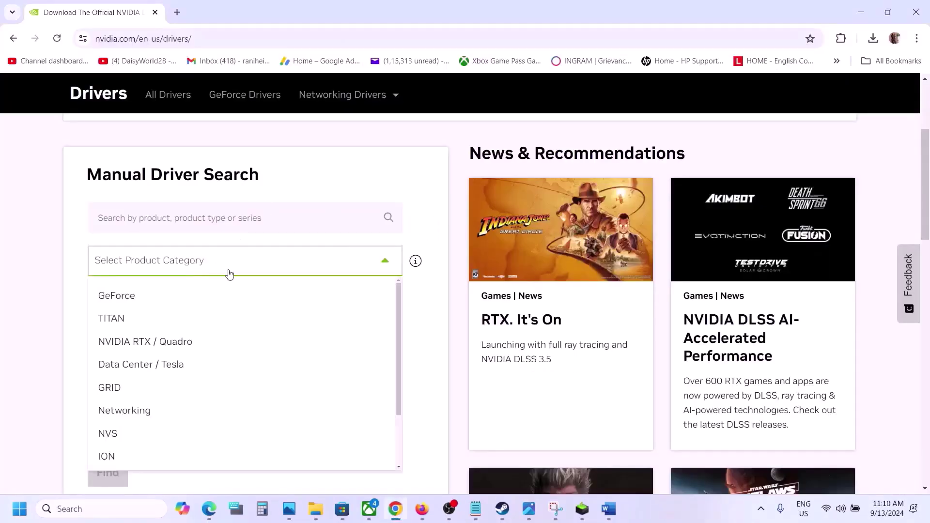
click(146, 303)
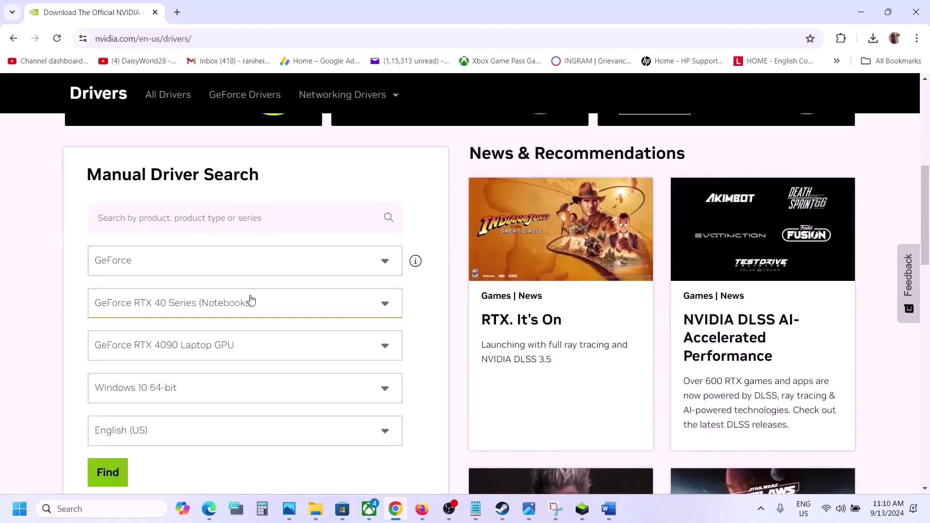
click(201, 305)
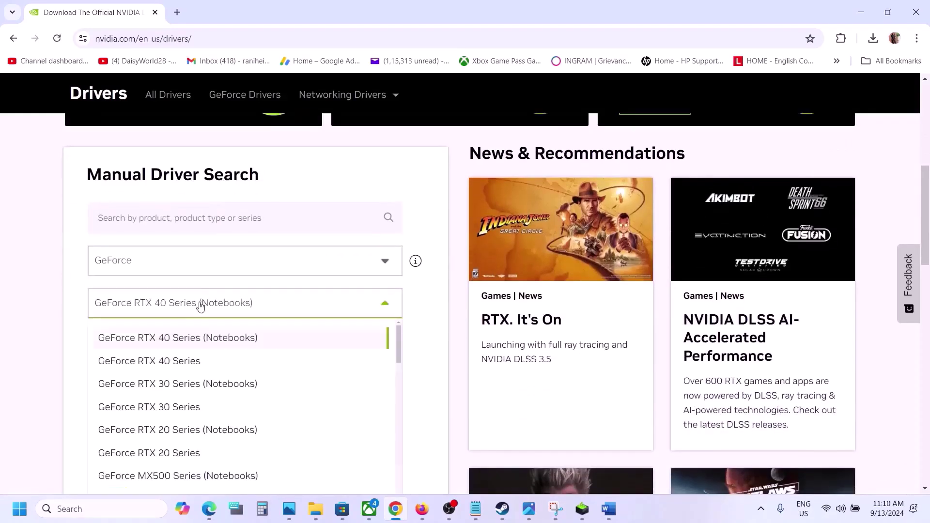
click(213, 392)
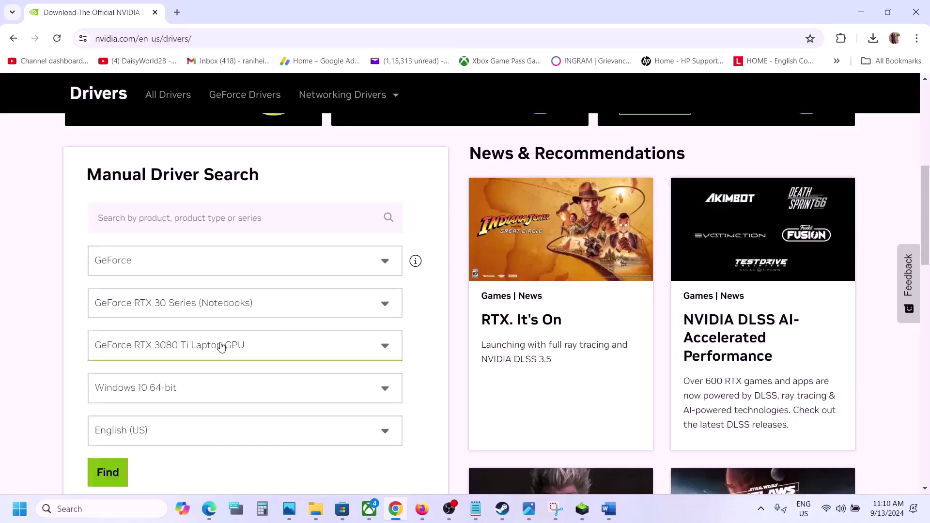
click(222, 347)
scroll(231, 426, down, 3)
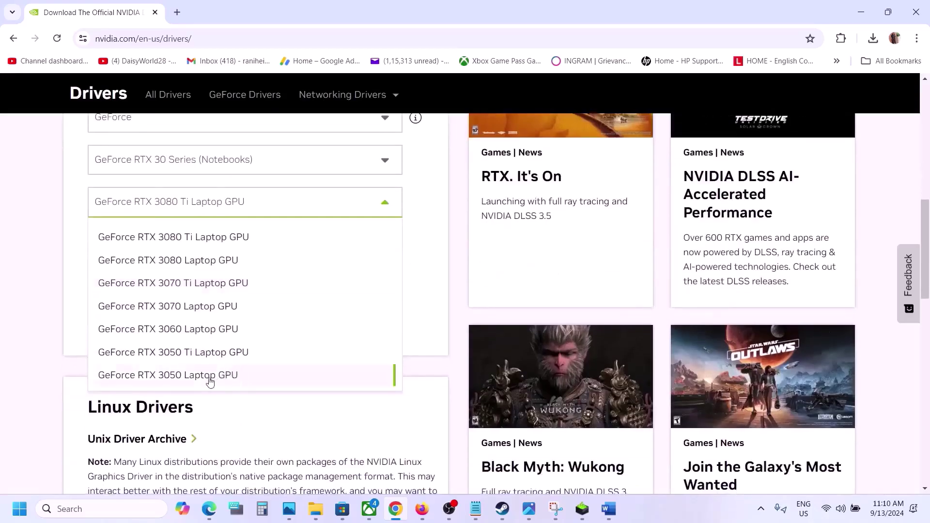
click(210, 379)
click(243, 248)
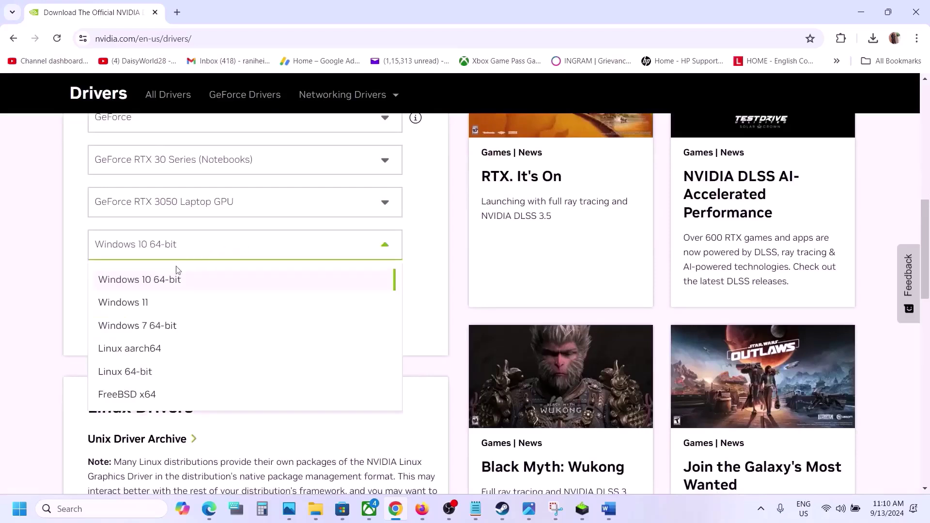
click(145, 304)
scroll(145, 305, up, 3)
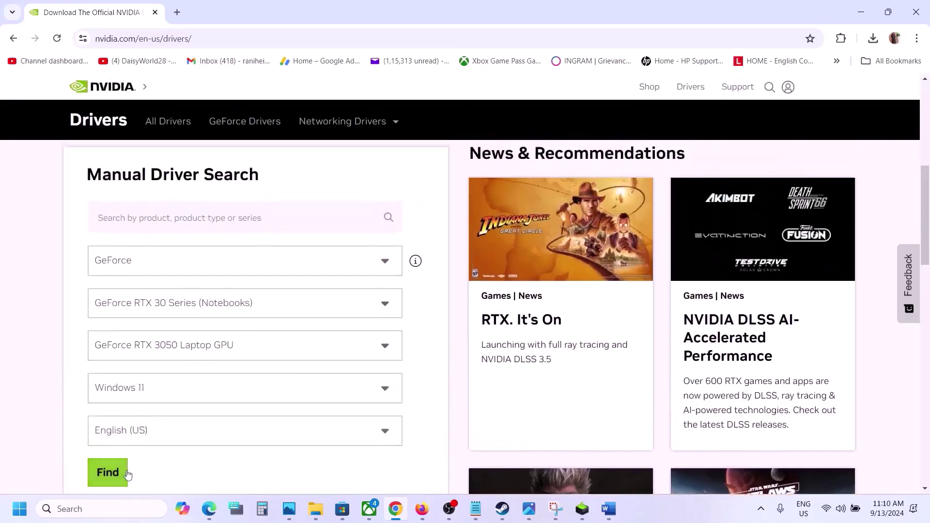
click(118, 474)
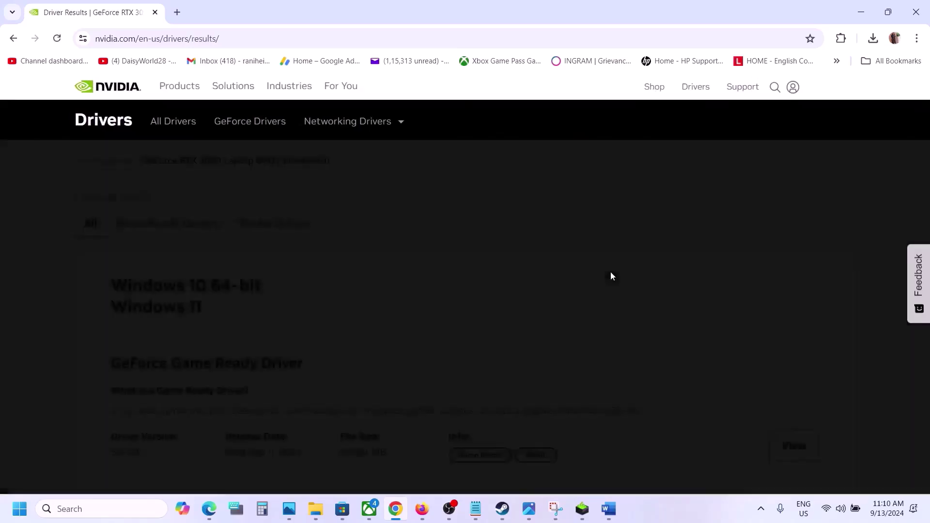
Open the GeForce Game Ready Driver 561.09 from the results, download it and check the download's progress
scroll(513, 298, down, 2)
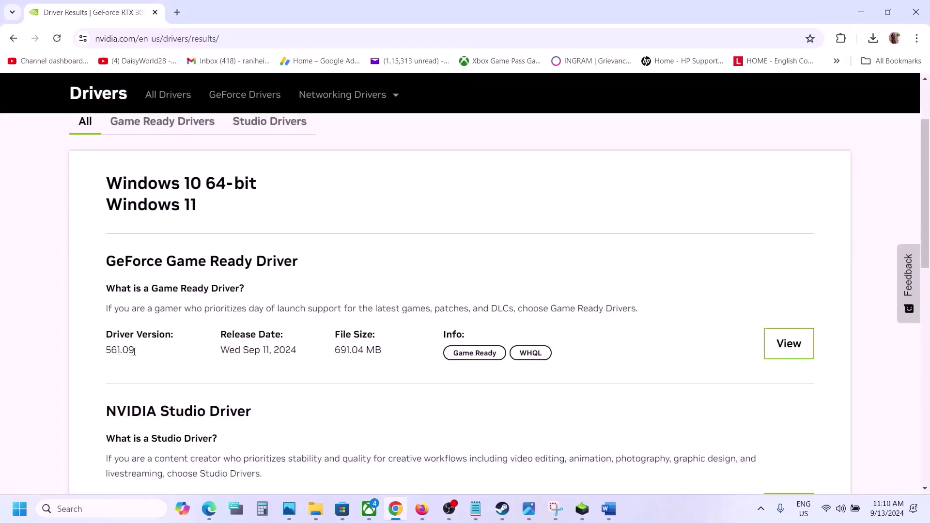
click(789, 343)
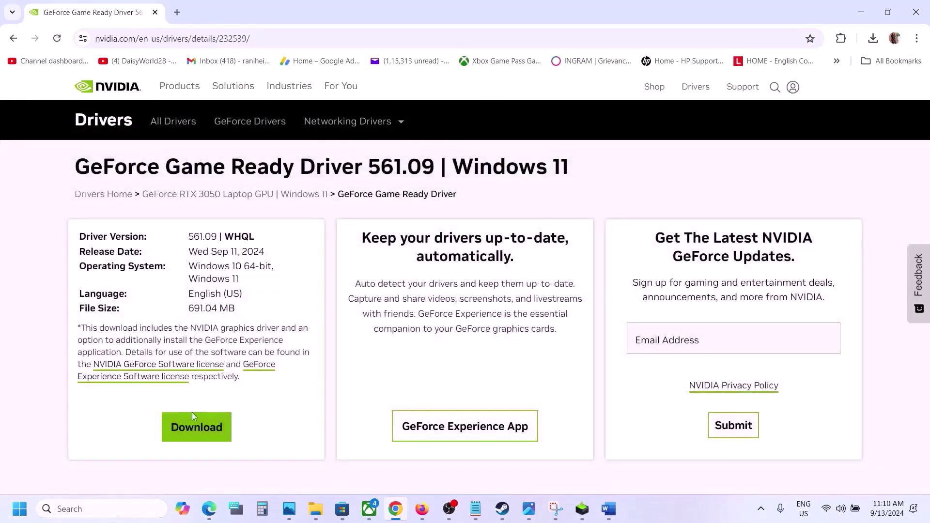
click(194, 434)
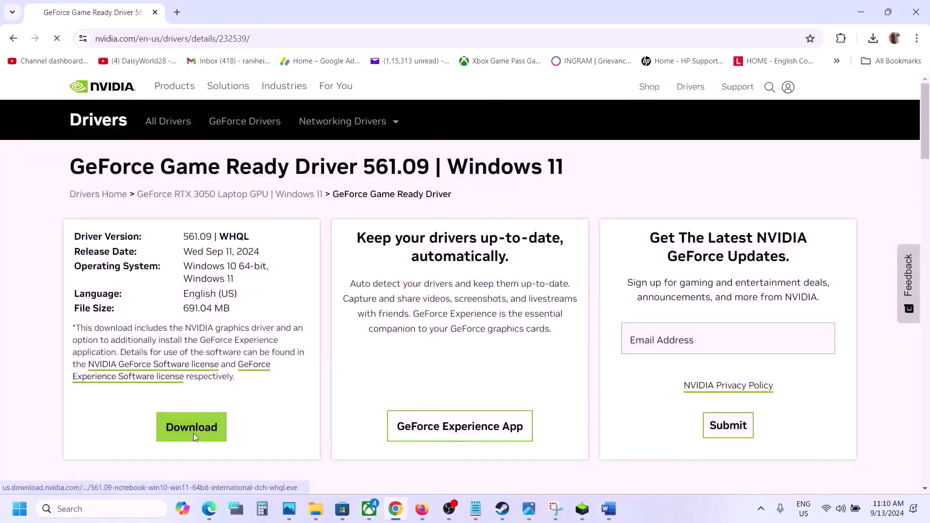
click(874, 38)
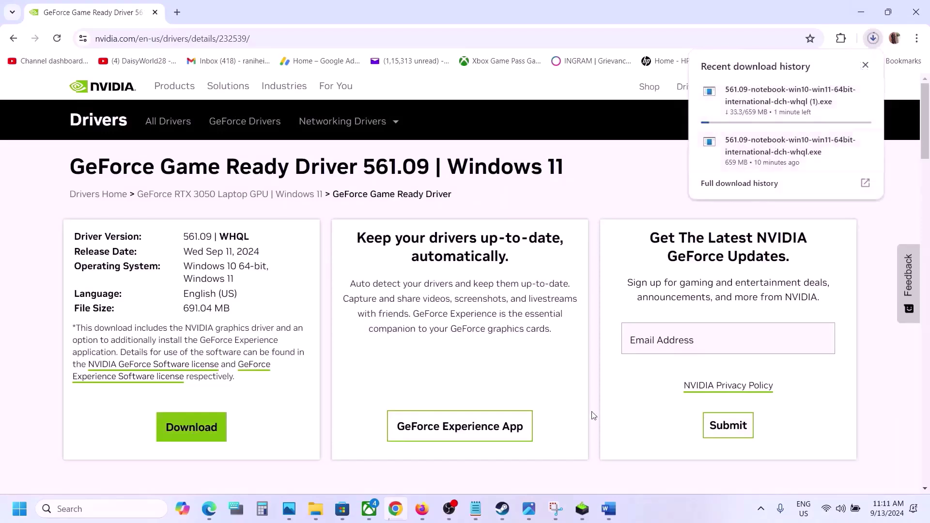
Switch to the NVIDIA Installer, accept the licence with GeForce Experience included, and start a custom, clean installation of the driver
click(582, 509)
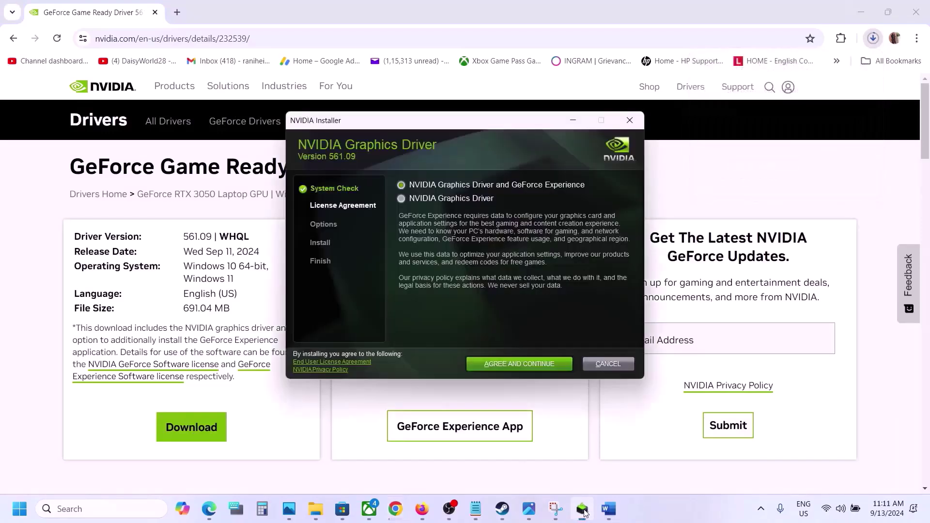
click(521, 360)
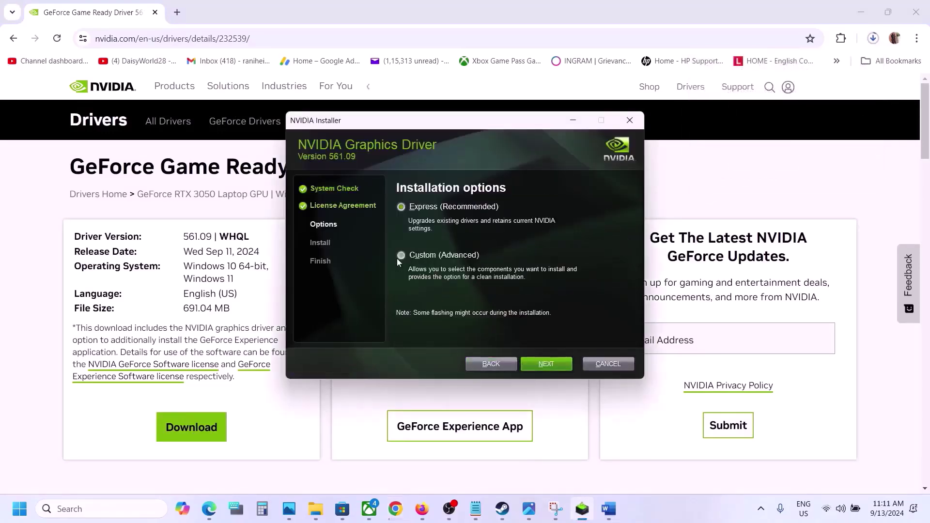
click(546, 364)
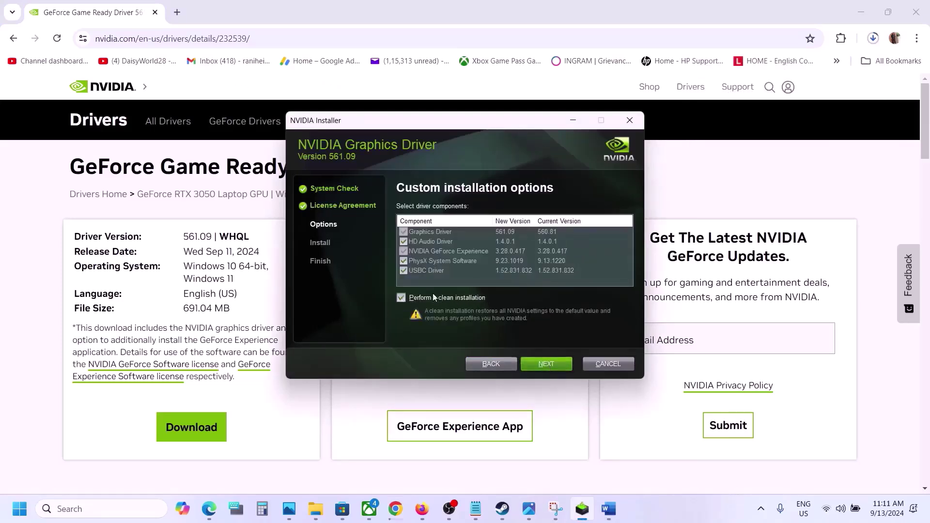
click(547, 364)
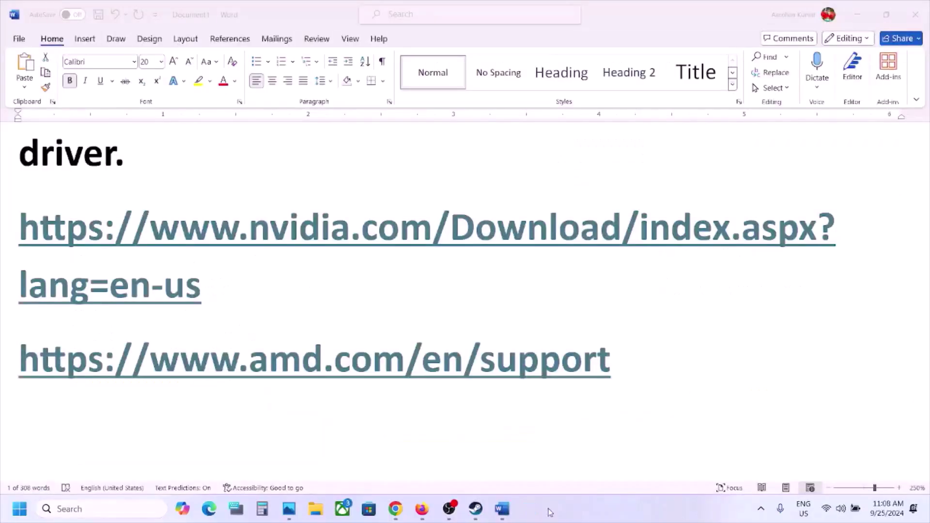
In the Word document, highlight the NVIDIA and AMD links again and go on to Step 5 about the dedicated graphics card
key(ctrl+shift+Up)
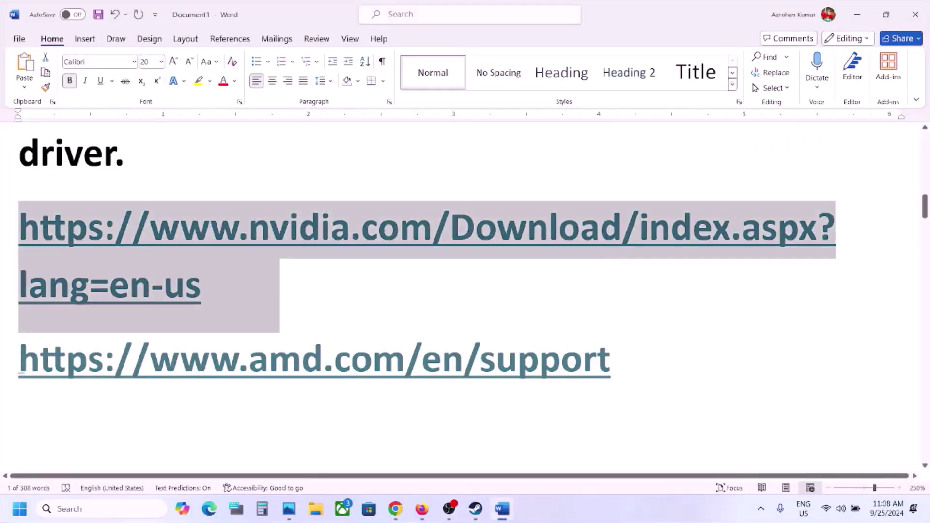
drag(156, 361, 612, 361)
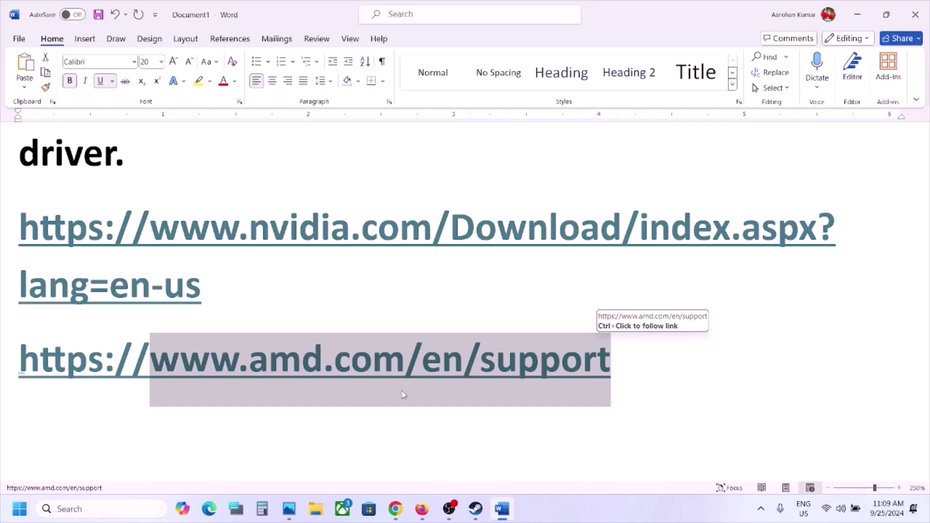
scroll(373, 406, down, 5)
scroll(373, 406, up, 2)
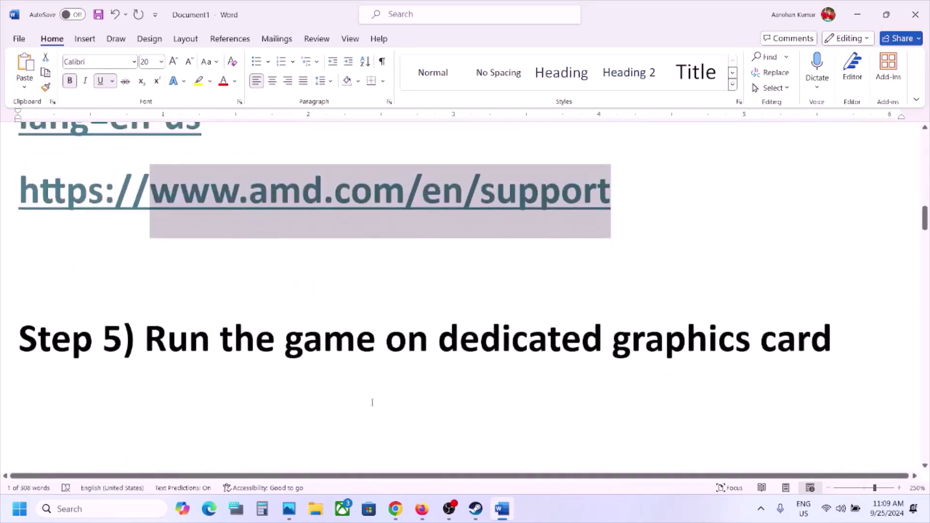
double_click(647, 353)
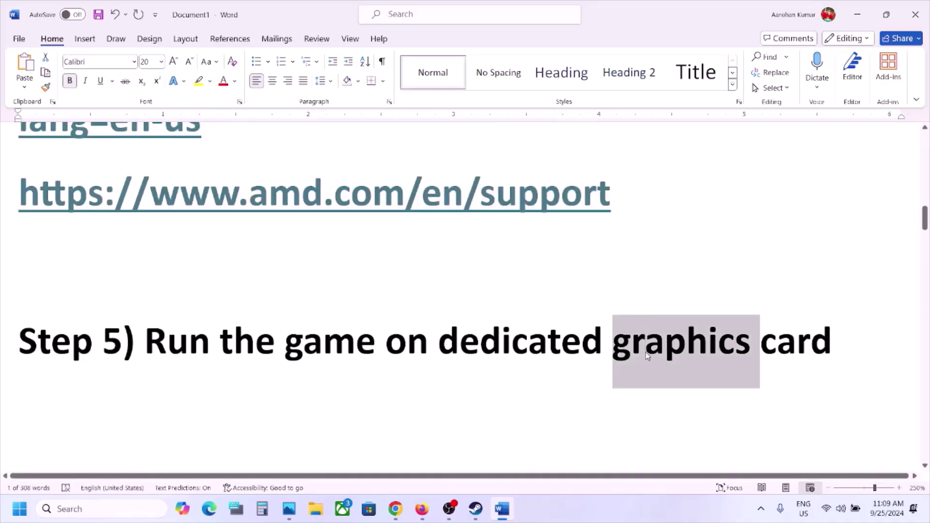
Search Windows for "graphics" and open the Graphics settings page
click(111, 510)
text(graphics)
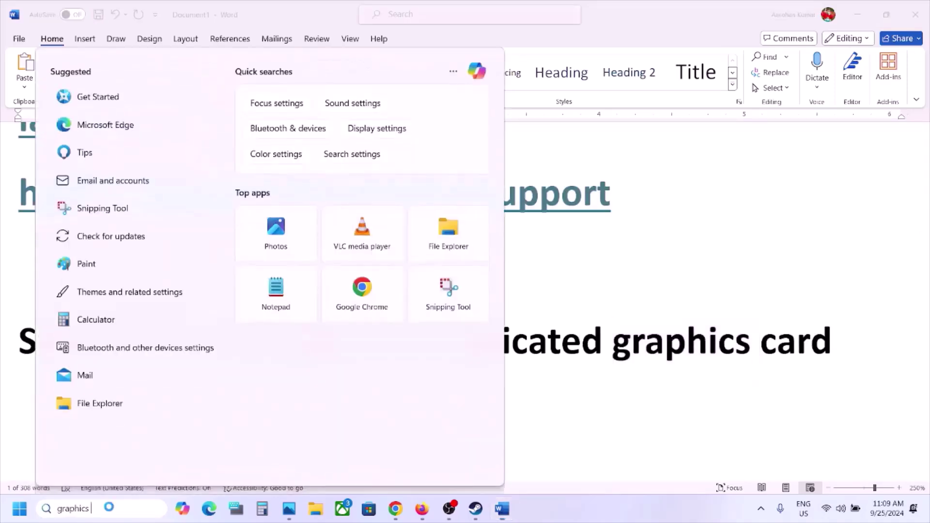
key(Return)
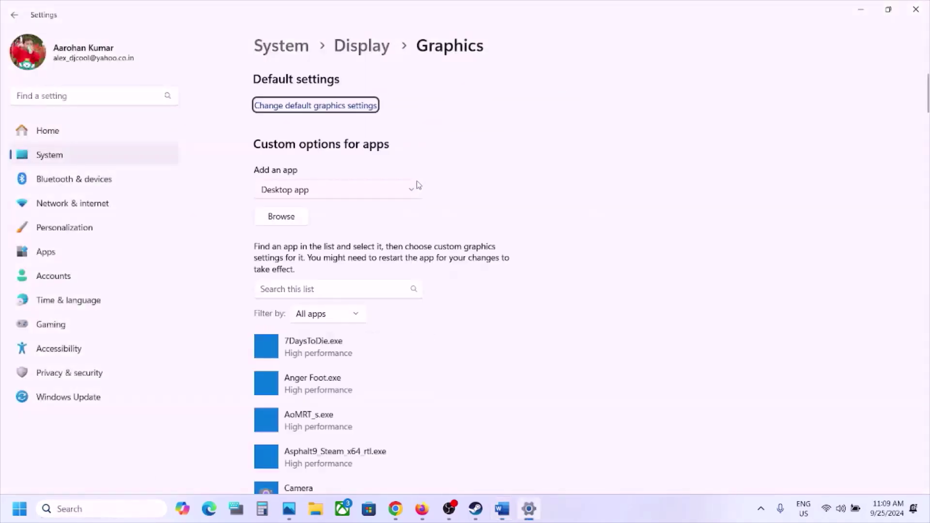
click(95, 509)
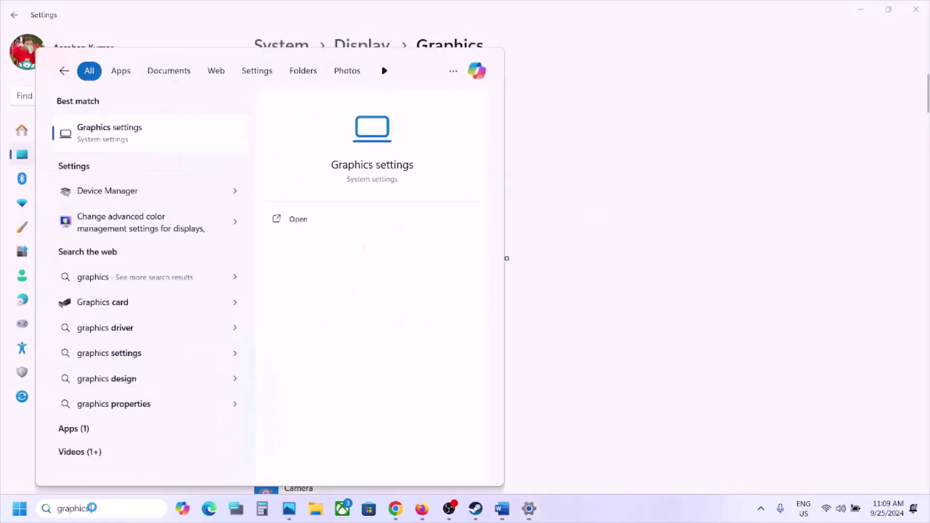
click(141, 145)
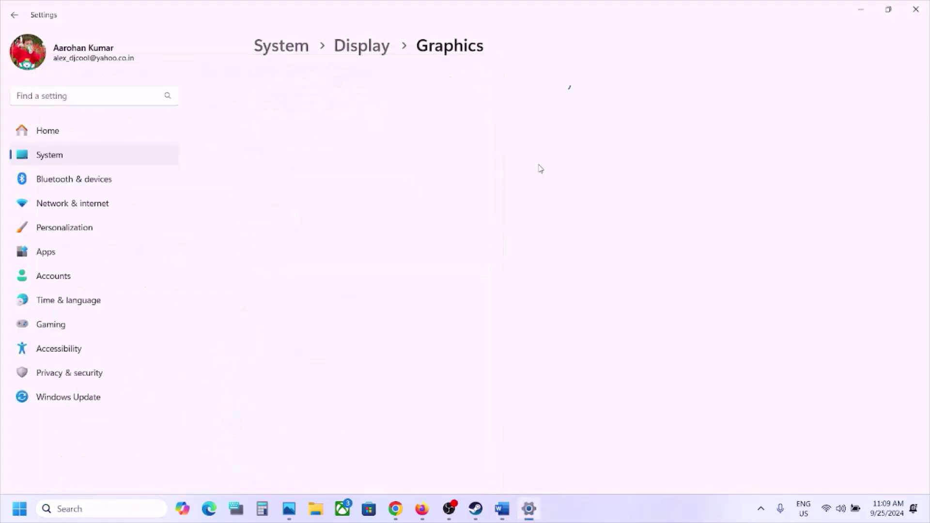
Browse for a desktop app to add, going to Program Files (x86)\Steam\steamapps\common on the C: drive
click(289, 217)
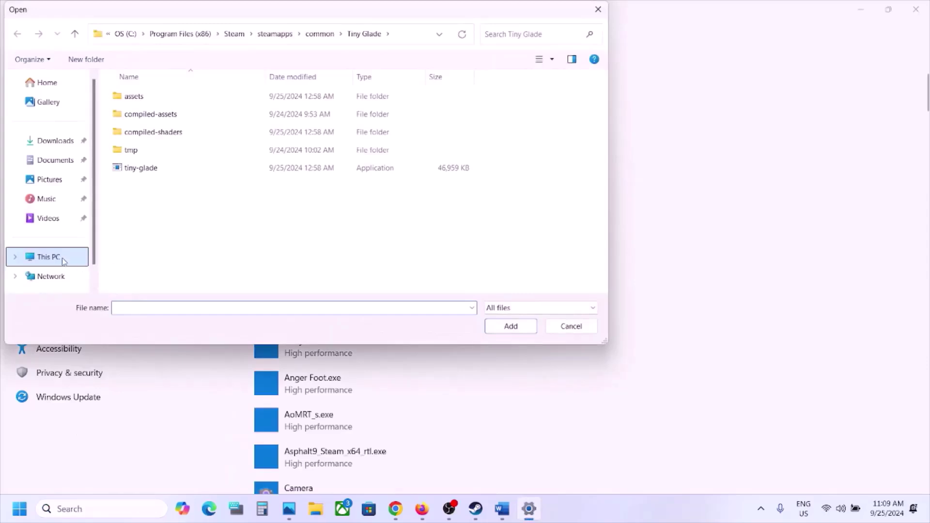
click(63, 262)
double_click(178, 109)
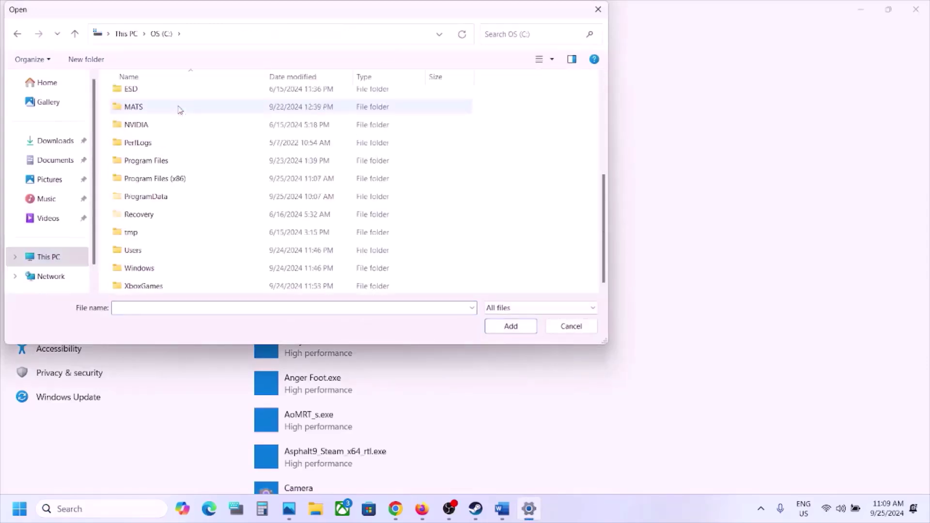
double_click(169, 176)
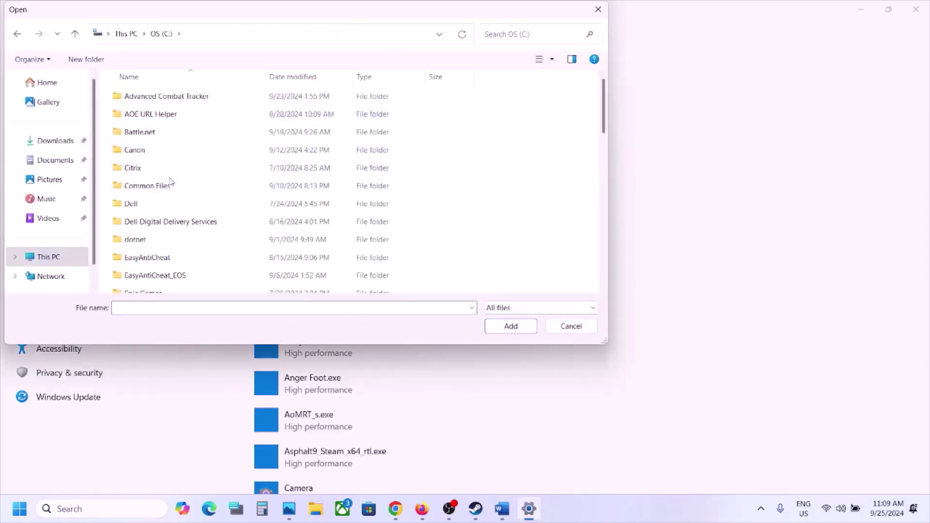
scroll(170, 183, down, 7)
double_click(165, 235)
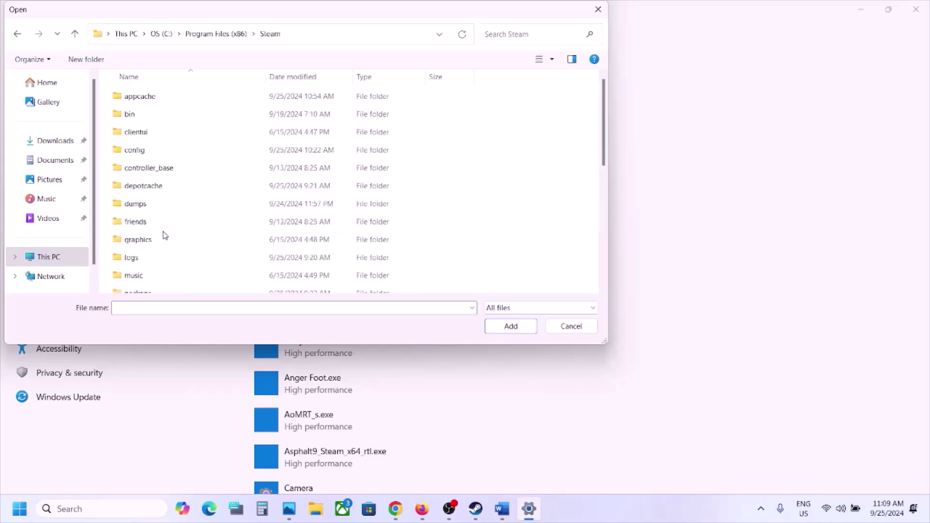
scroll(170, 214, down, 4)
double_click(142, 178)
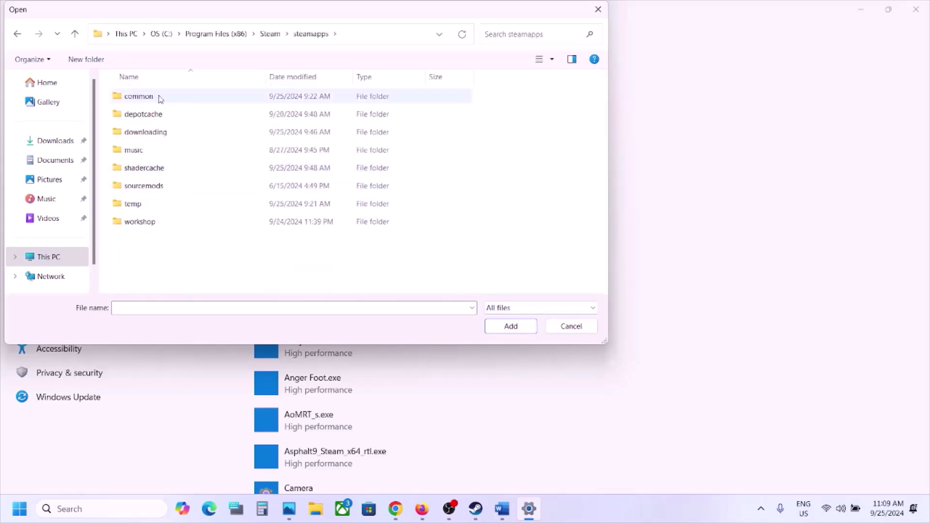
double_click(158, 97)
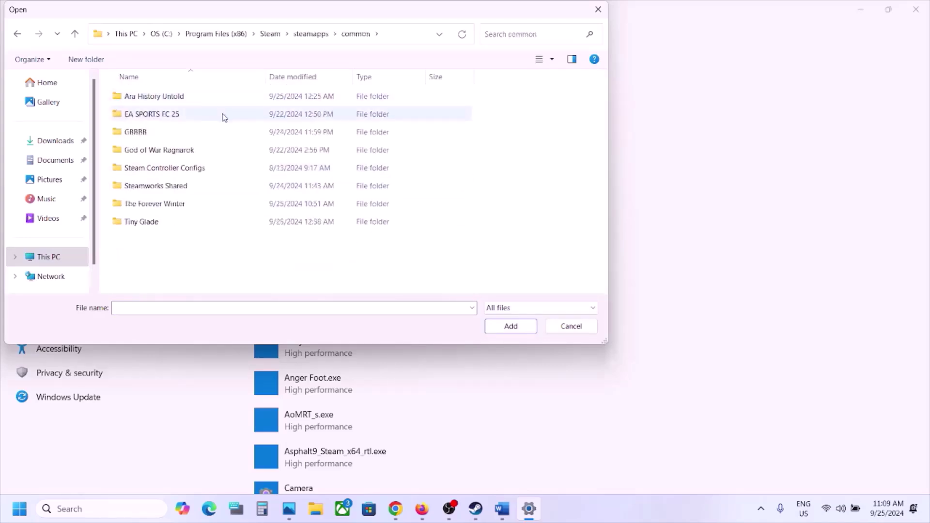
Add the ForeverWinter application from The Forever Winter\Windows folder to the custom graphics options list
double_click(177, 203)
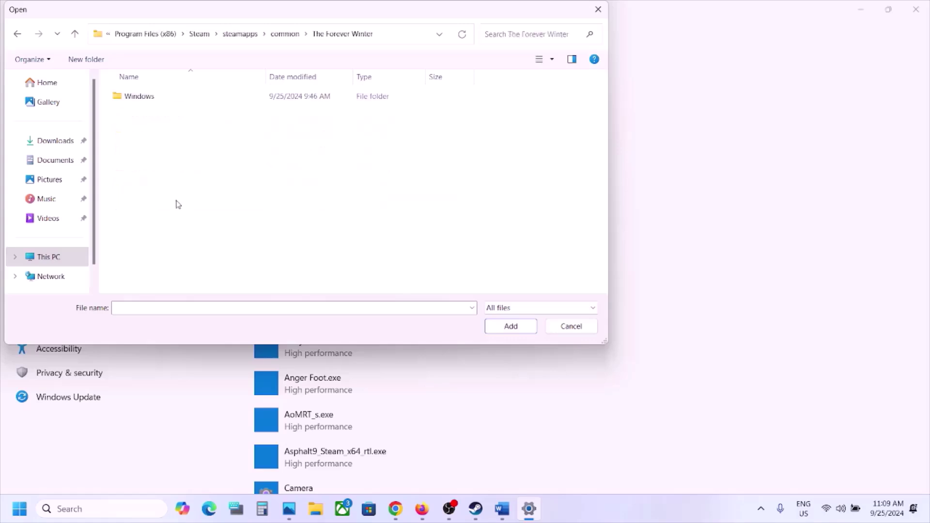
double_click(153, 99)
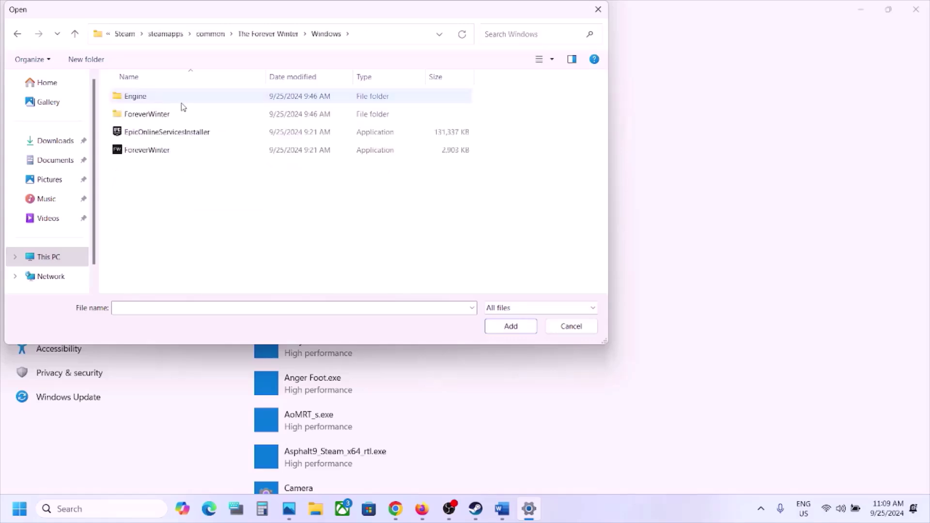
click(161, 152)
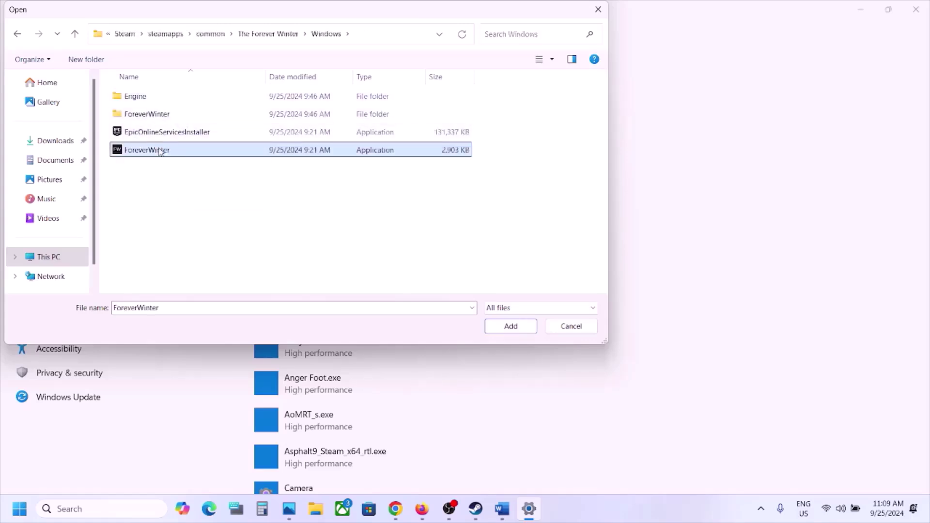
click(507, 327)
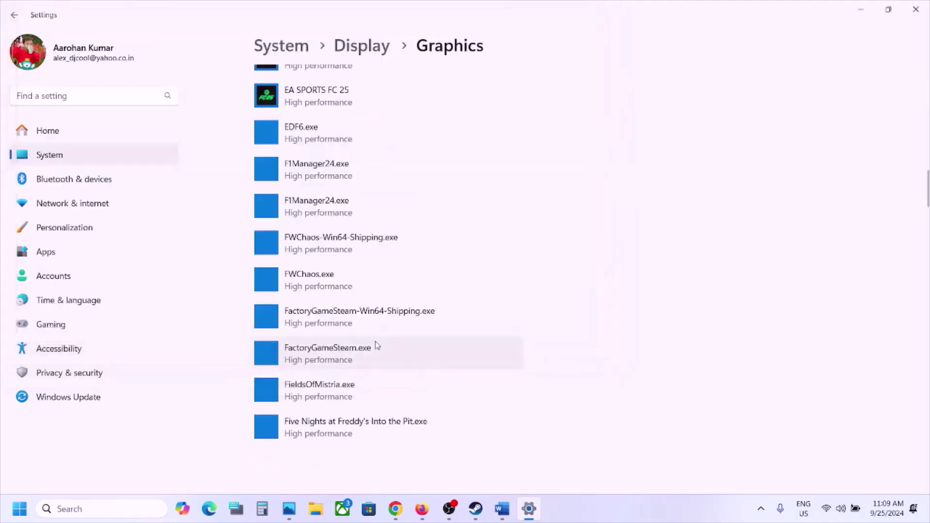
Set the graphics preference of the added Forever Winter app to High performance and save it
click(423, 310)
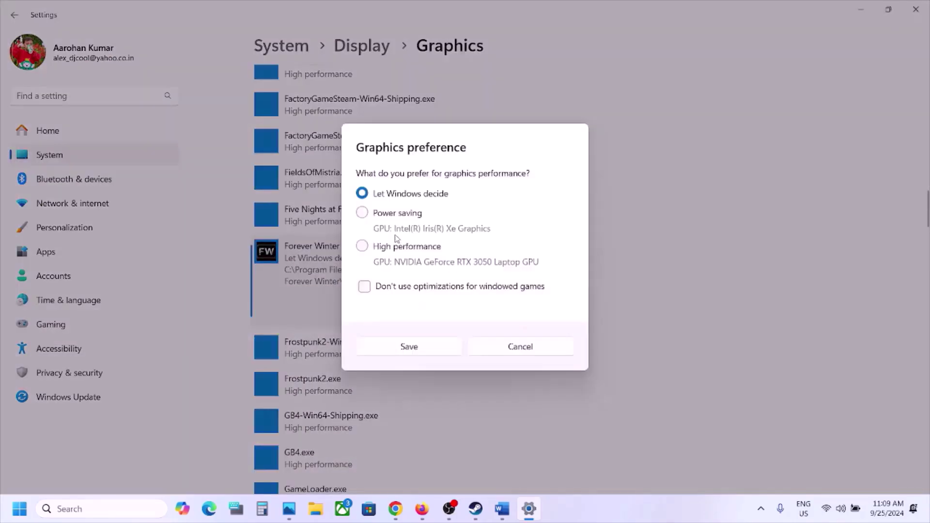
click(393, 247)
click(420, 345)
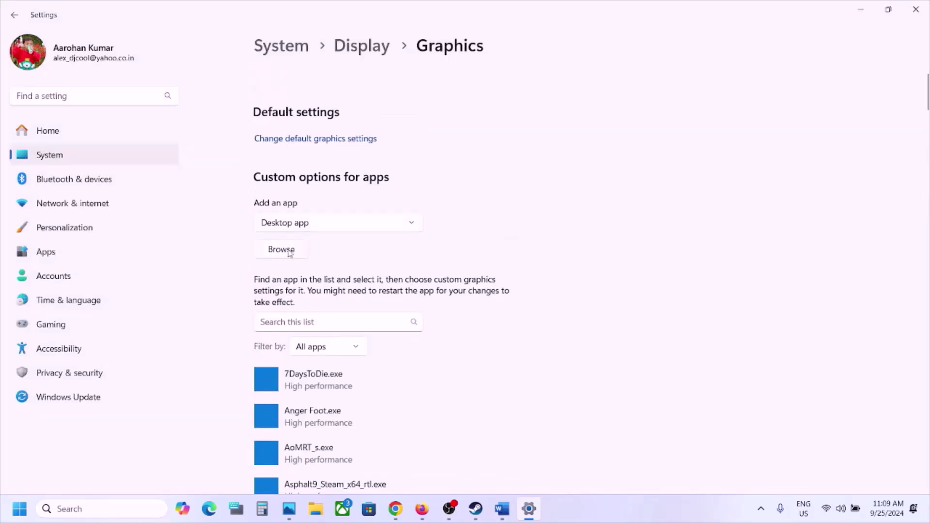
Add the ForeverWinter-Win64-Shipping application from the ForeverWinter\Binaries\Win64 folder to the custom graphics options list
click(281, 250)
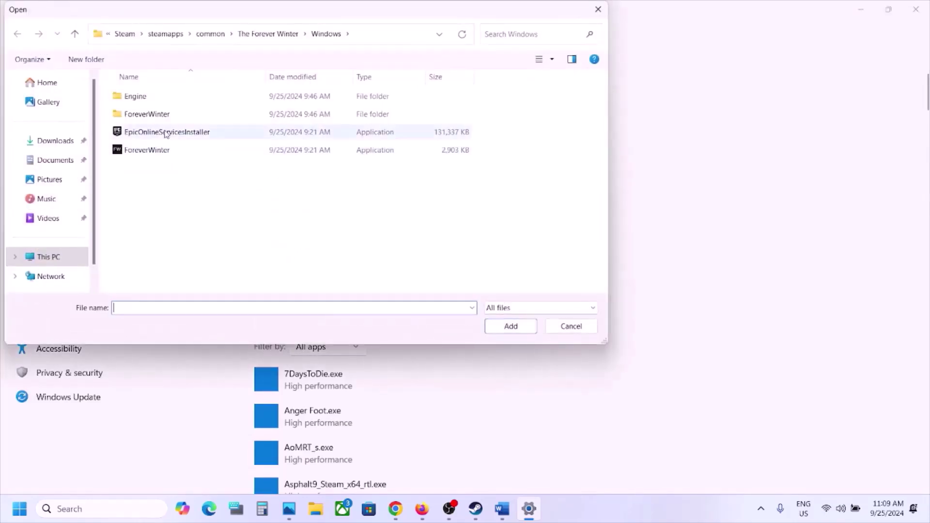
double_click(153, 115)
click(148, 99)
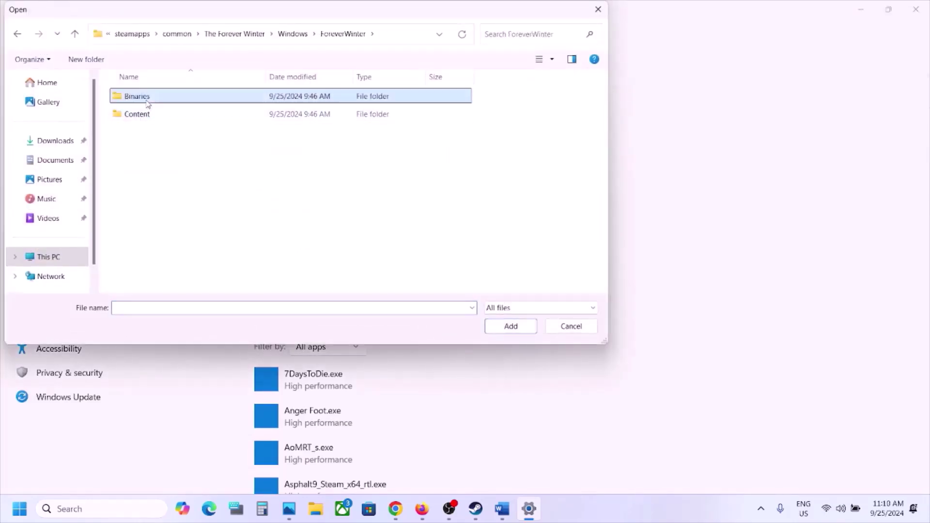
double_click(148, 101)
double_click(146, 97)
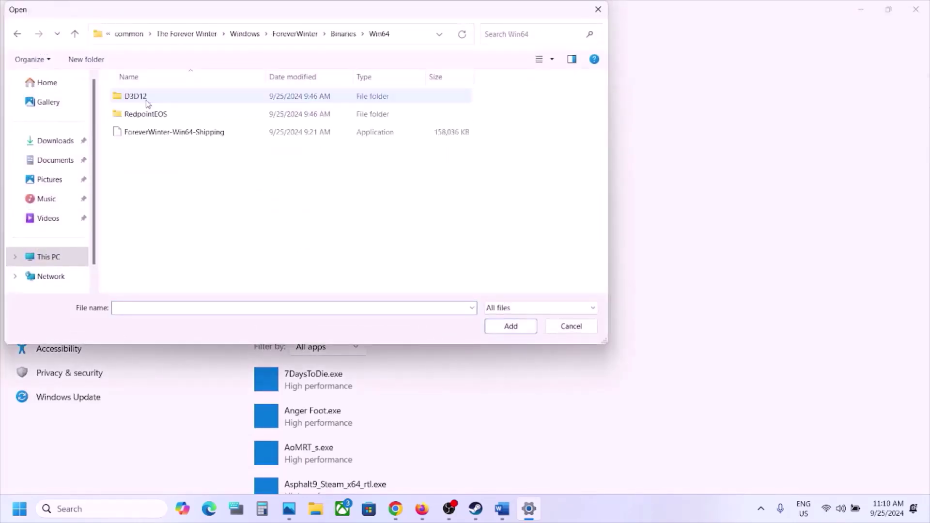
click(183, 132)
click(512, 327)
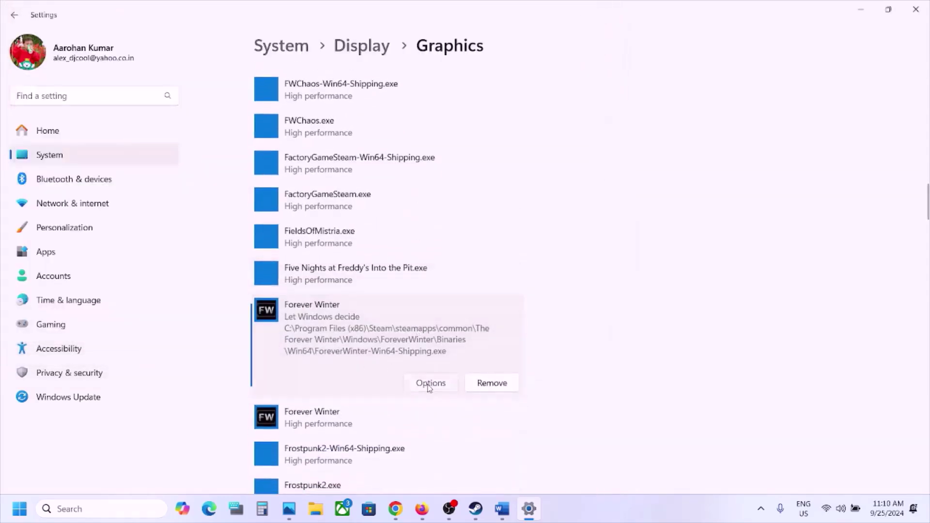
Save High performance as the graphics preference for ForeverWinter-Win64-Shipping.exe and close Settings
click(429, 385)
click(390, 248)
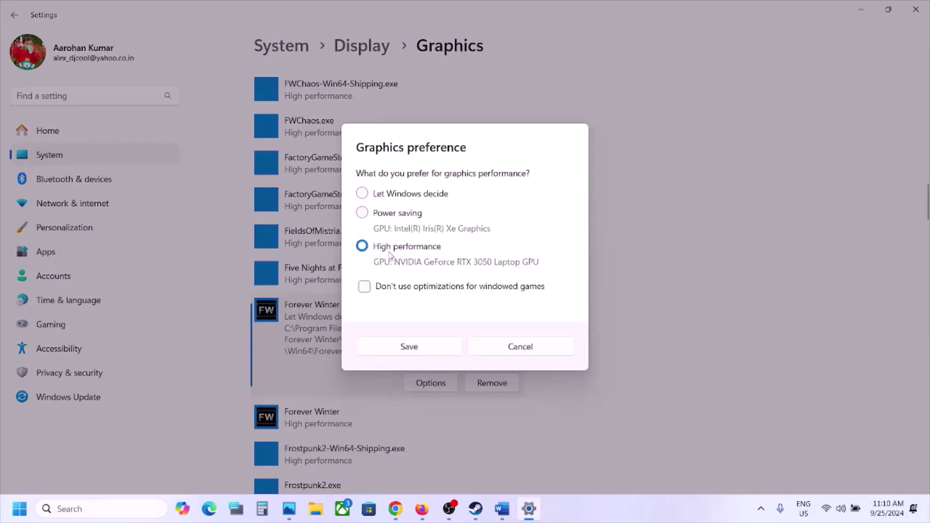
click(425, 344)
click(923, 11)
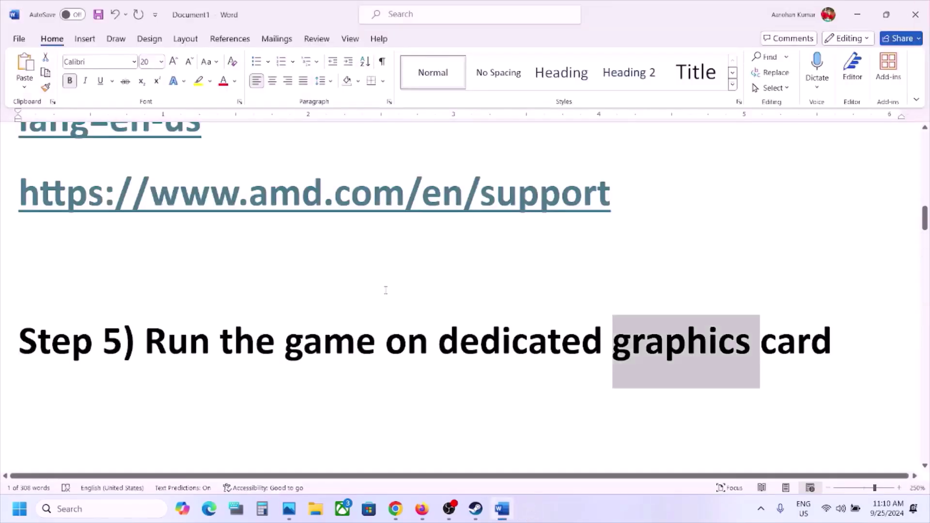
In the Word document, highlight the Step 6 instruction for desktop users to connect the monitor to the dedicated graphics card
scroll(338, 351, down, 4)
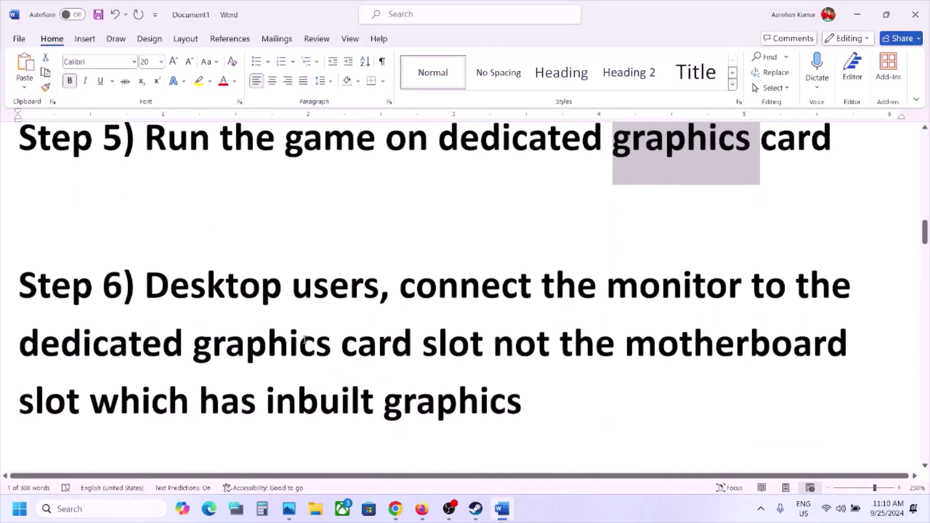
drag(173, 298, 542, 288)
click(533, 288)
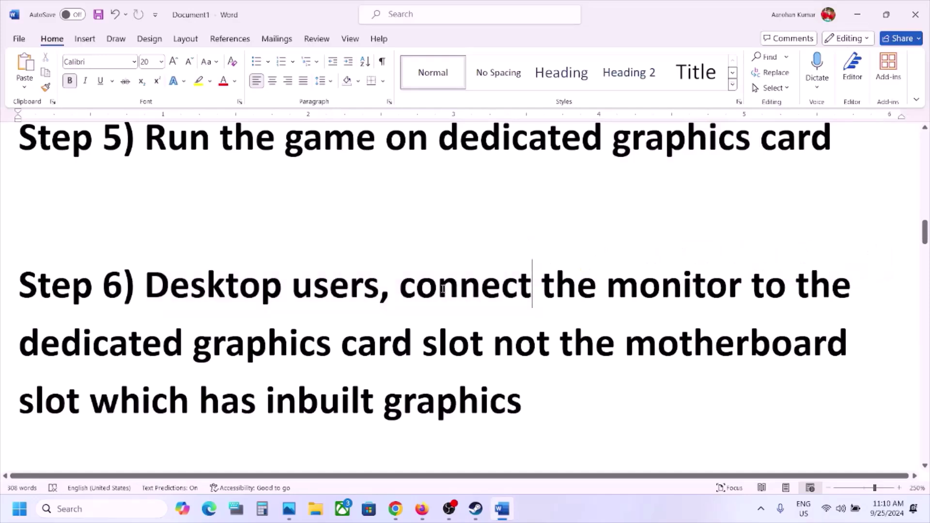
drag(401, 288, 407, 350)
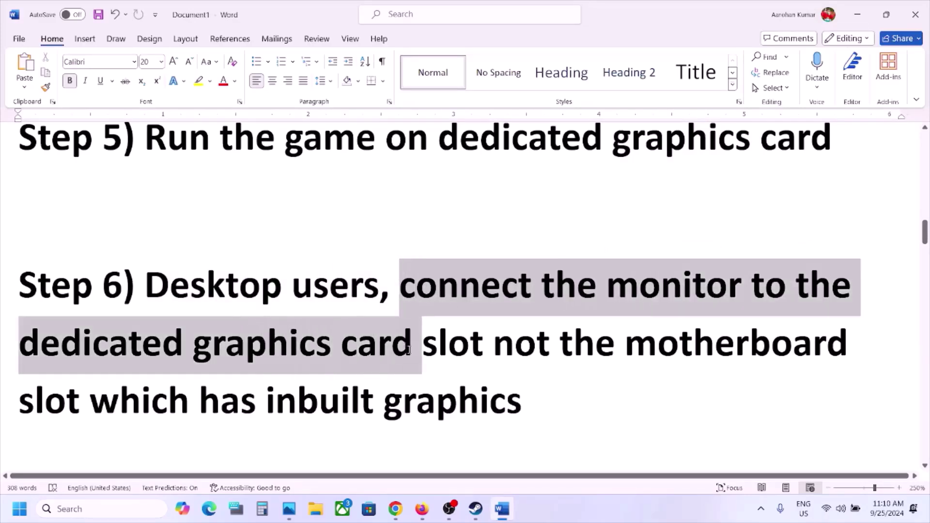
click(409, 351)
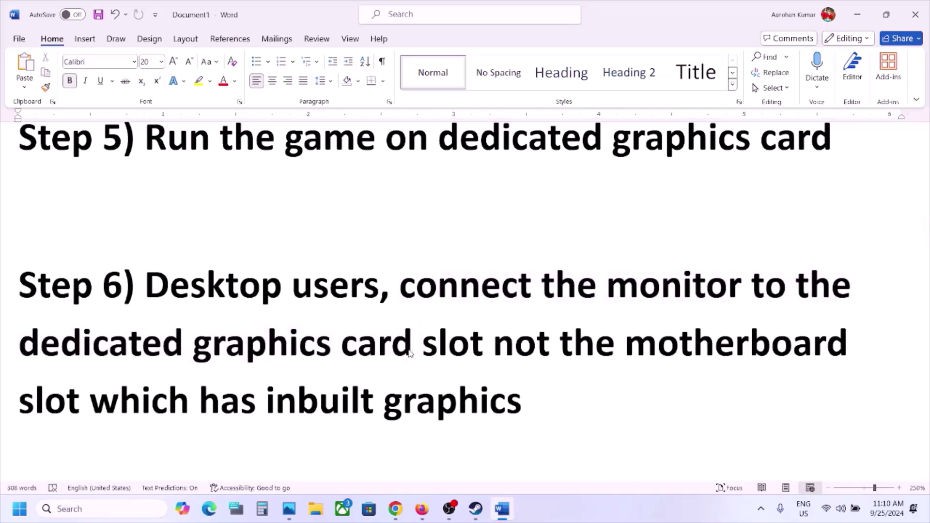
Highlight the motherboard slot and dedicated graphics card wording in Step 6, and go on to highlight Update BIOS in Step 7
drag(625, 349, 782, 356)
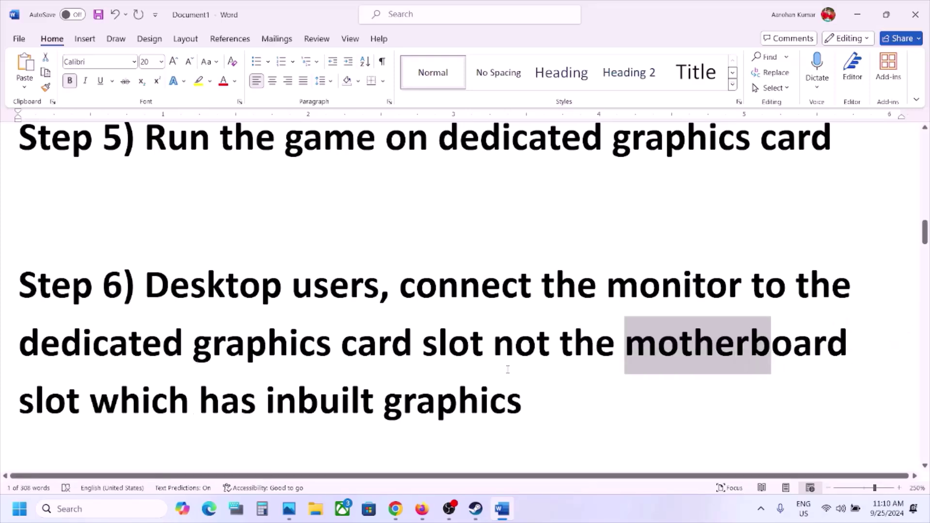
click(626, 351)
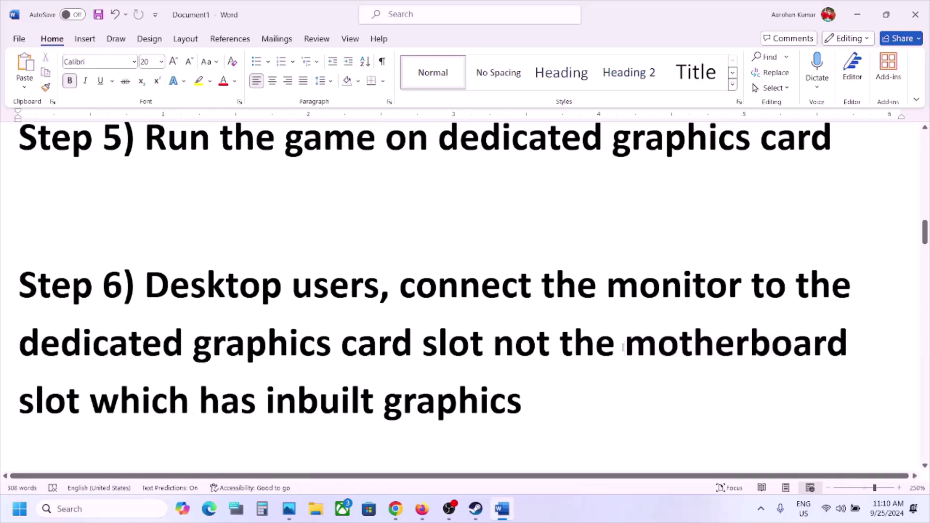
drag(626, 352, 520, 413)
click(521, 413)
drag(20, 345, 422, 342)
click(423, 342)
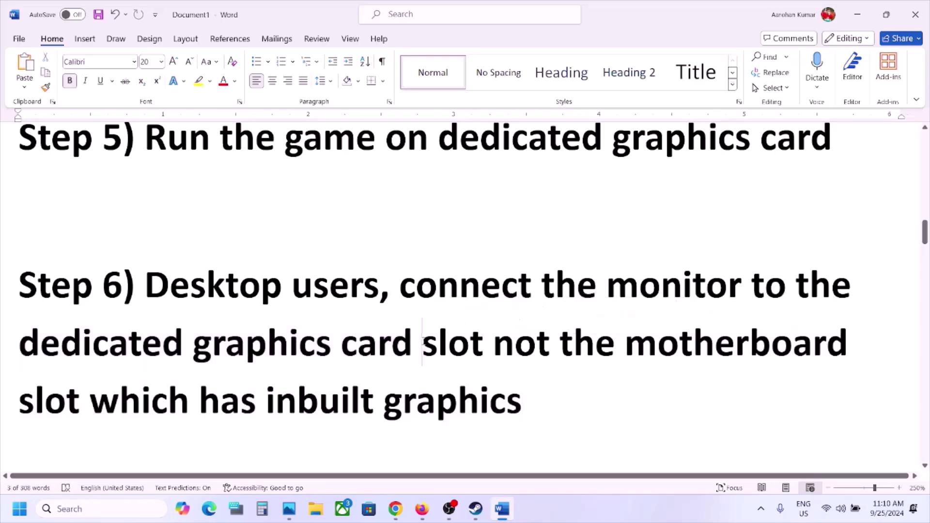
scroll(423, 341, down, 4)
drag(146, 358, 375, 359)
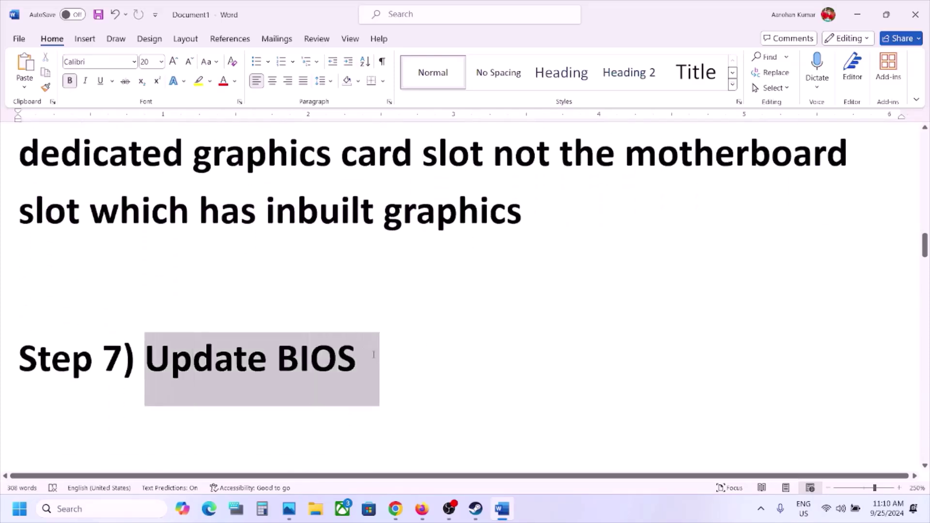
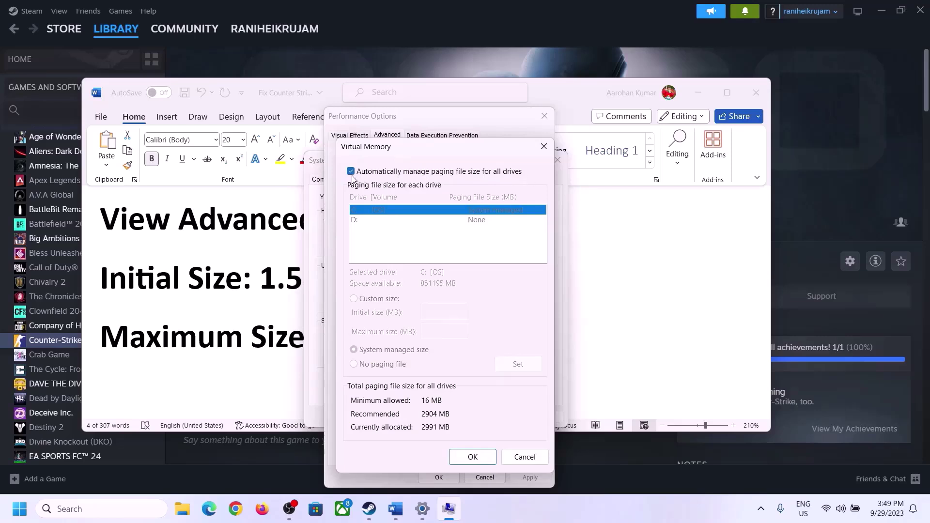
Turn off automatic paging file management for all drives and choose a custom size for drive C:
click(350, 172)
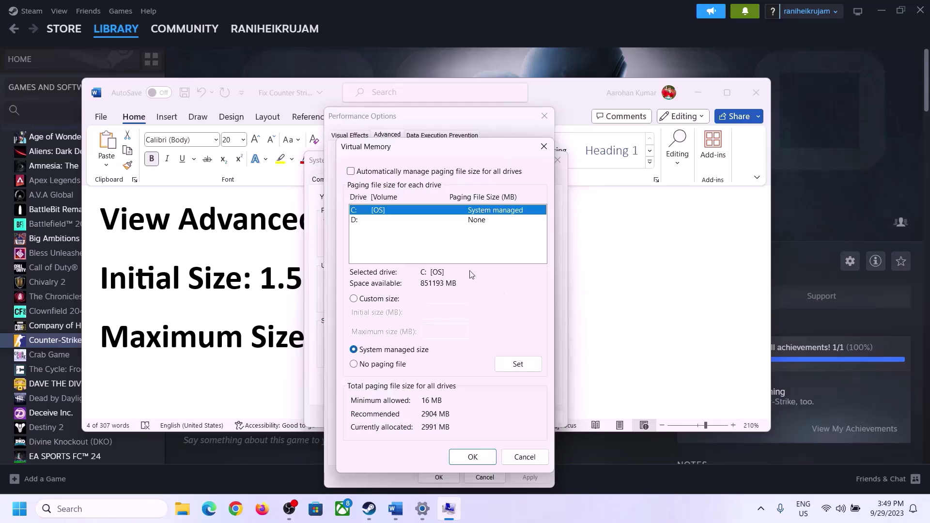
click(354, 300)
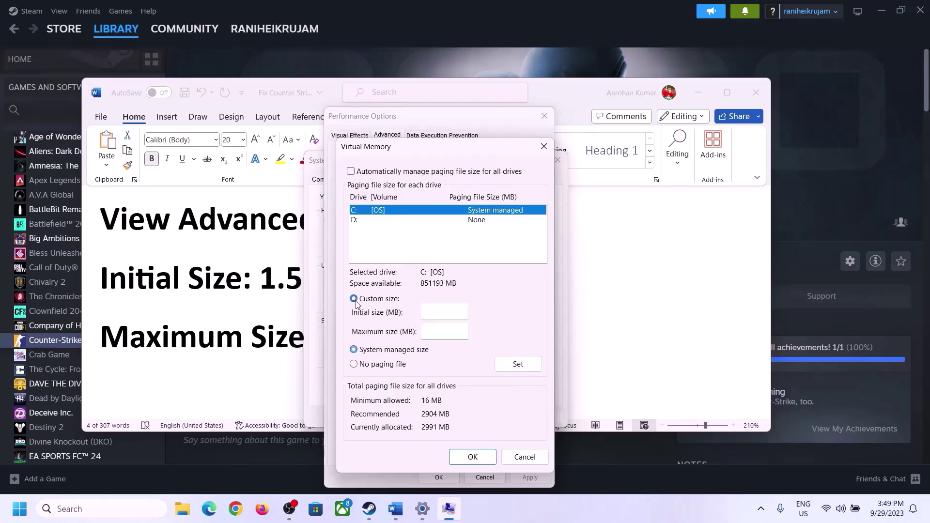
click(445, 312)
Highlight the 1.5 x Total Ram formula in Word, and look up the installed RAM on the System About page in Settings
click(252, 285)
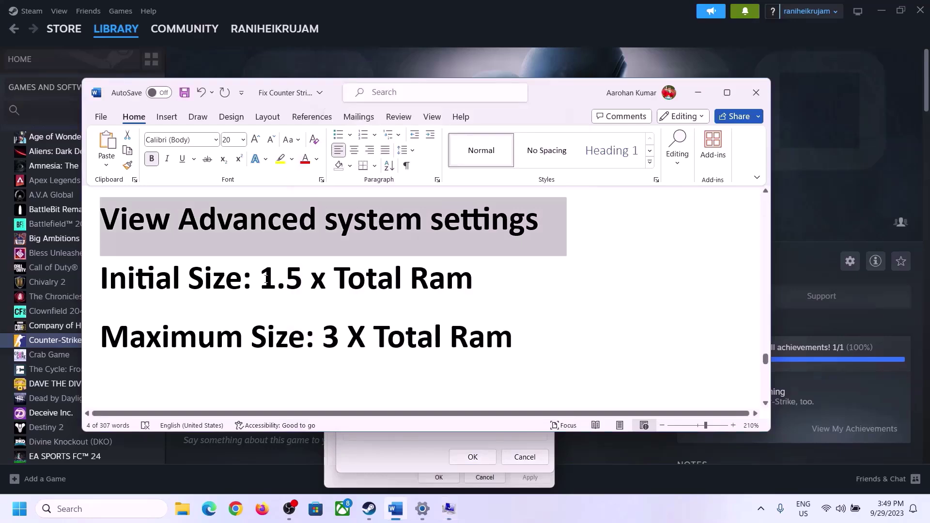
drag(266, 279, 431, 290)
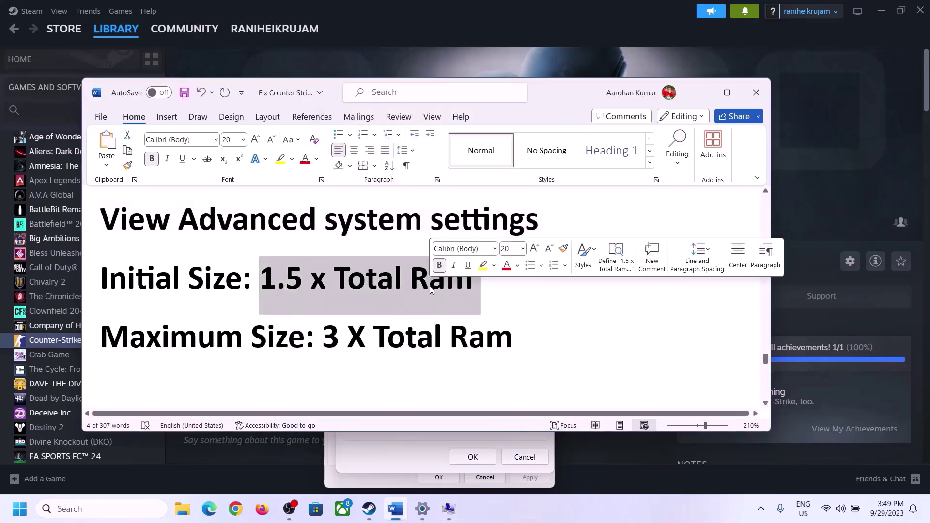
click(423, 510)
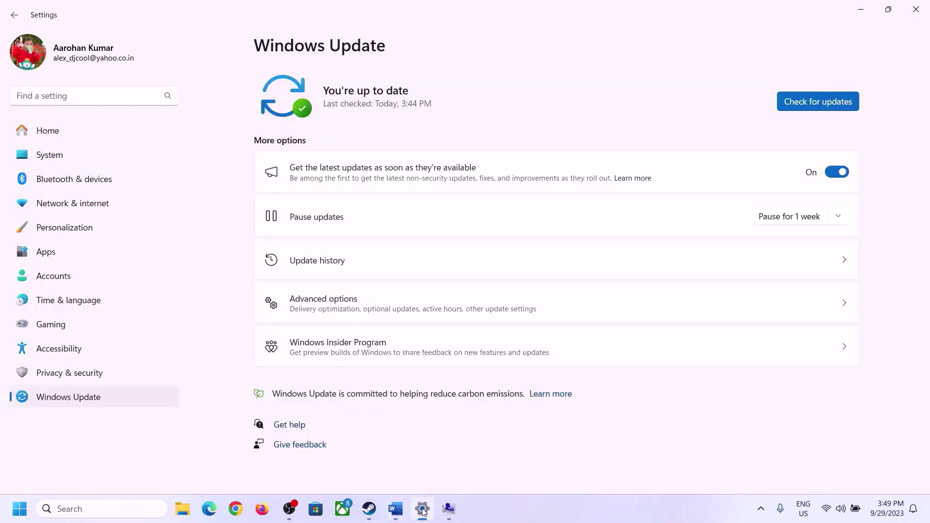
click(42, 161)
scroll(343, 353, down, 6)
click(311, 455)
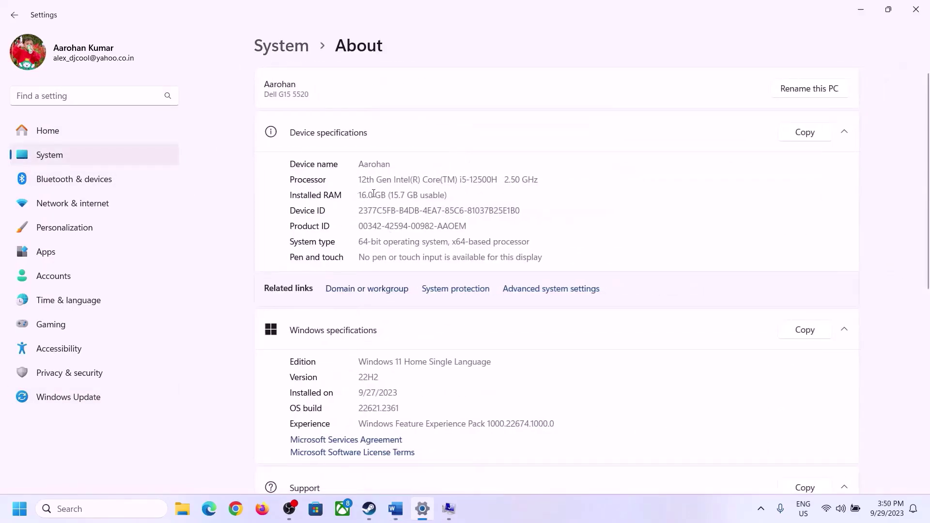
drag(368, 194, 355, 194)
click(373, 196)
drag(370, 194, 358, 190)
Open Calculator by running calc, place it beside the Virtual Memory dialog, and recheck the initial size formula in Word
click(447, 508)
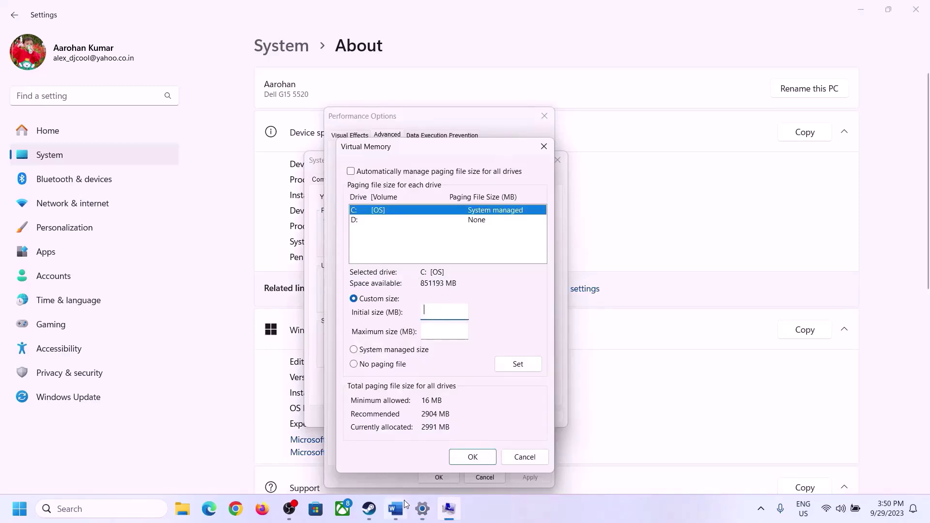
mouse_move(423, 509)
key(super+r)
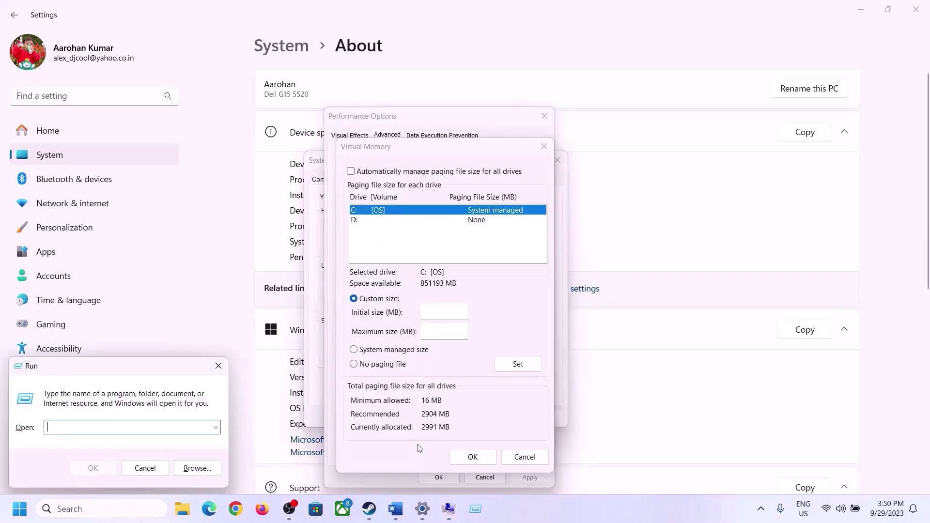
text(ca)
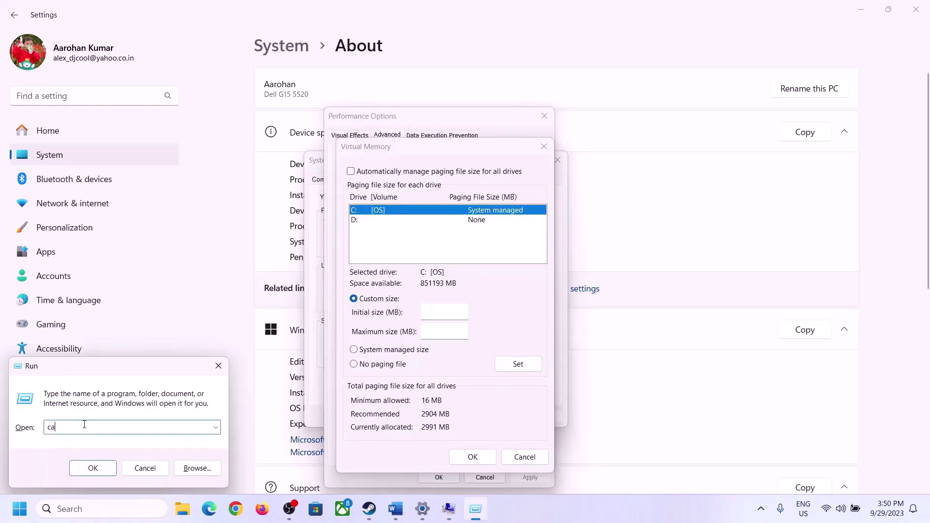
text(lc)
click(79, 469)
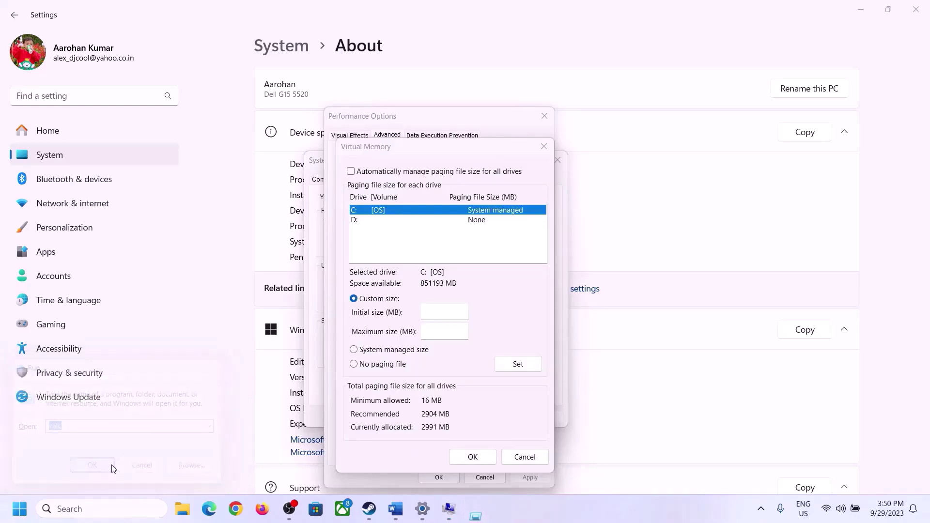
drag(116, 17, 678, 159)
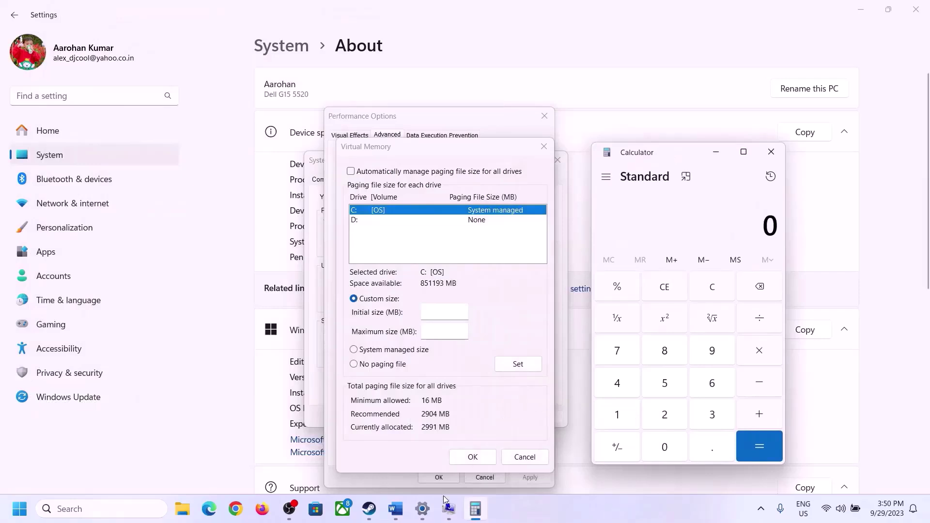
click(395, 518)
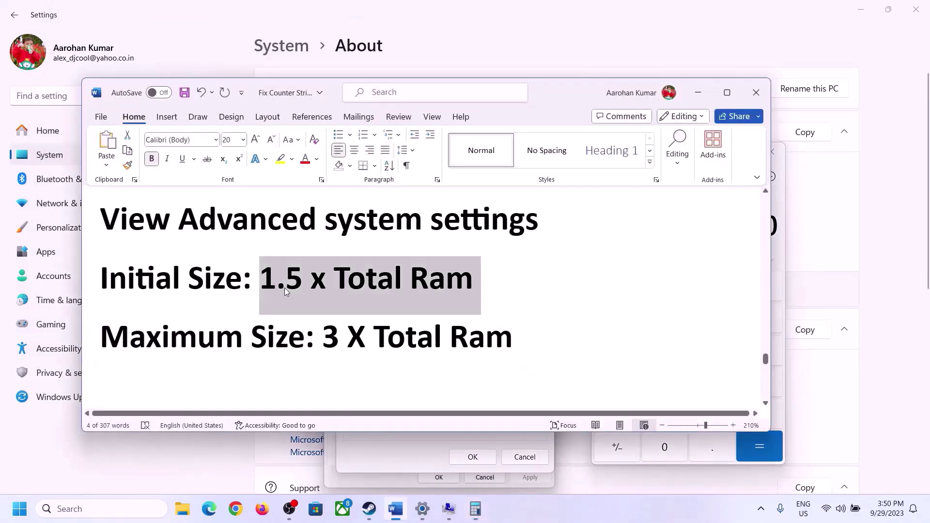
click(475, 508)
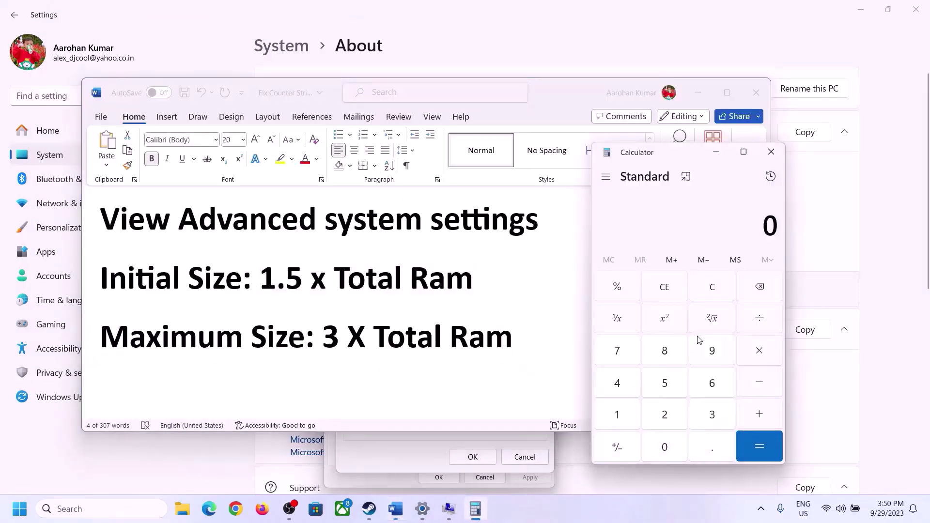
click(618, 416)
click(709, 388)
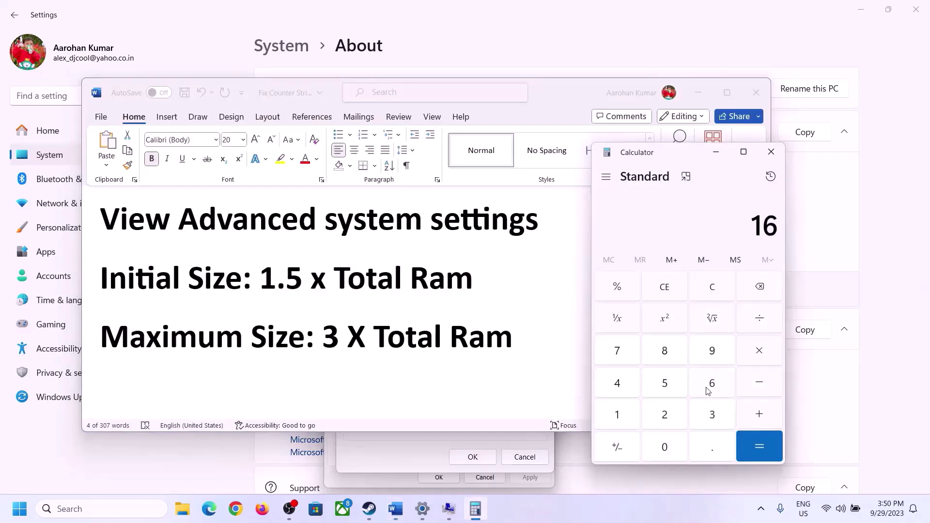
click(712, 293)
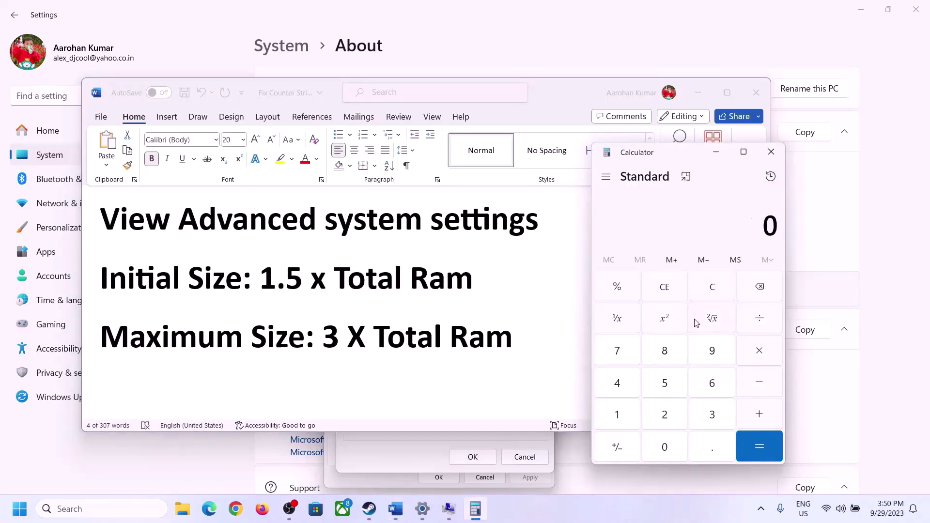
Calculate 16 × 1024 in Calculator to convert the installed RAM to megabytes
click(624, 416)
click(698, 387)
click(759, 358)
click(615, 420)
click(668, 448)
click(665, 417)
click(625, 389)
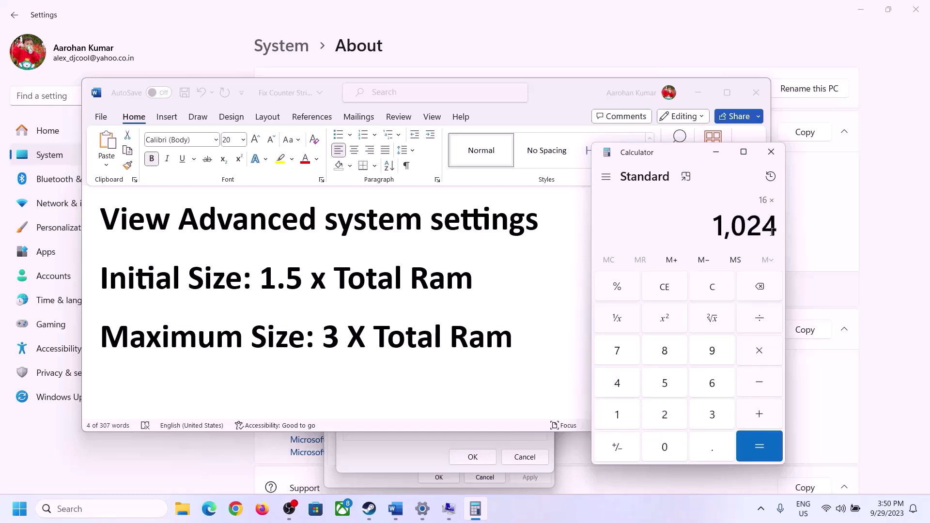
click(759, 447)
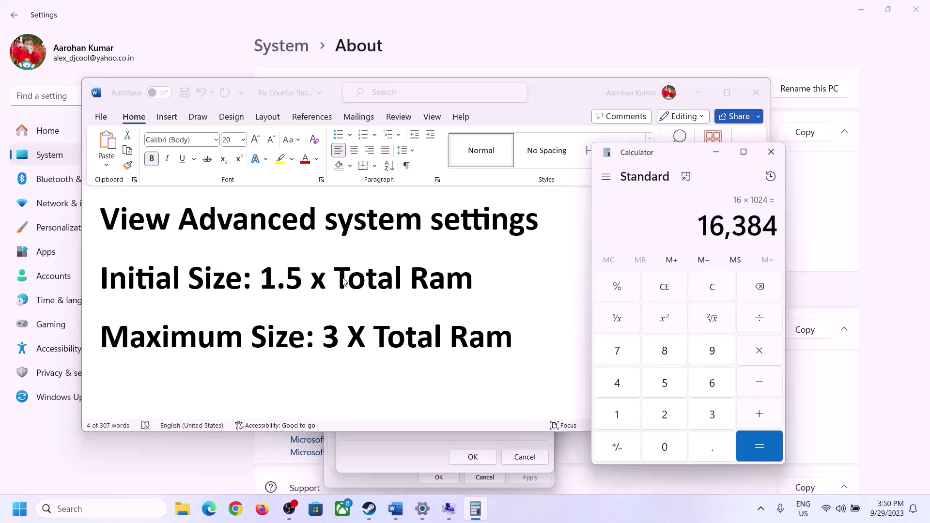
Multiply the 16384 MB of RAM by 1.5 in Calculator to get the initial paging file size
click(762, 356)
click(629, 417)
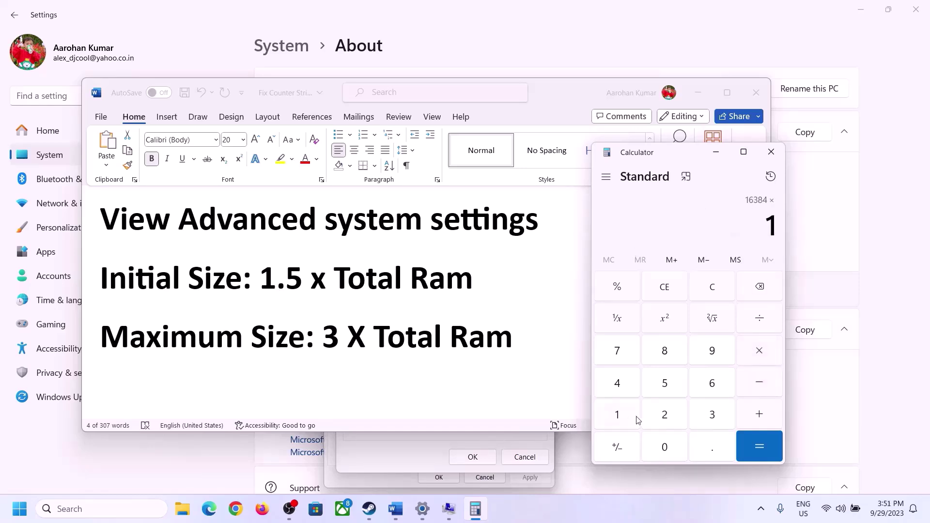
click(710, 455)
click(667, 384)
click(758, 443)
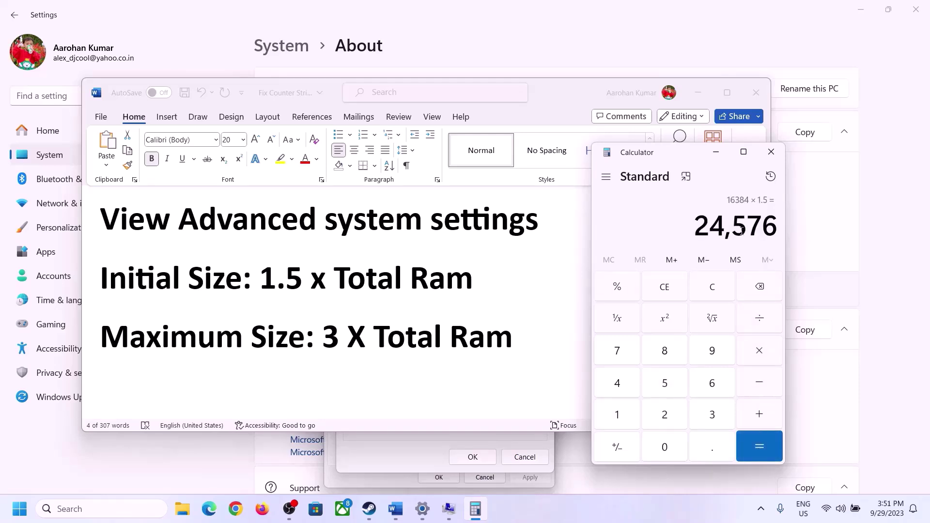
Set the custom initial size for drive C: to 24576 MB in the Virtual Memory dialog
click(410, 452)
click(440, 316)
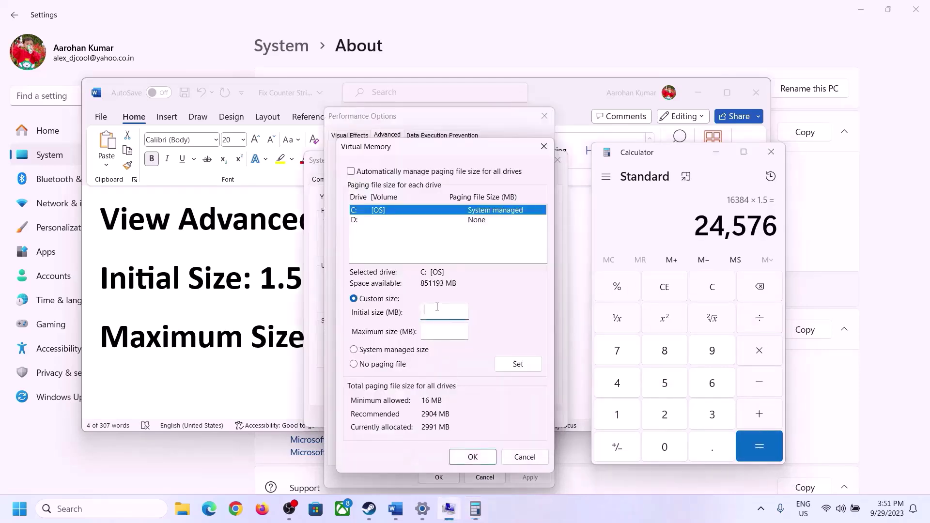
text(24576)
click(461, 331)
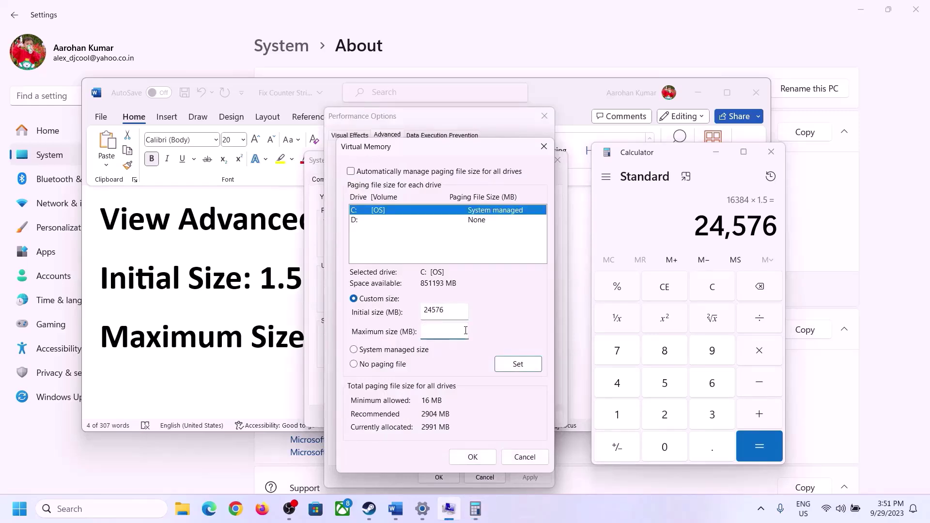
Clear the Calculator and recheck the installed RAM on the System About page in Settings
key(alt+Tab)
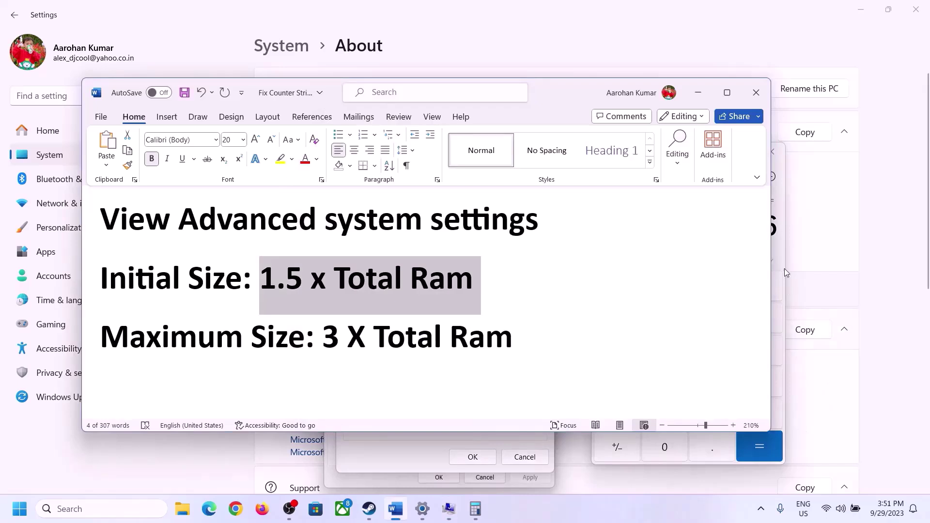
click(781, 251)
click(713, 286)
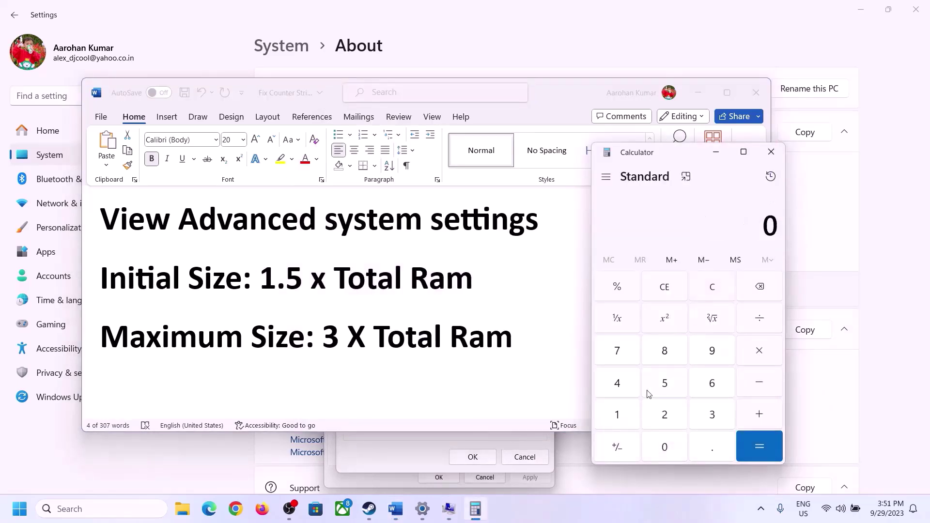
click(422, 509)
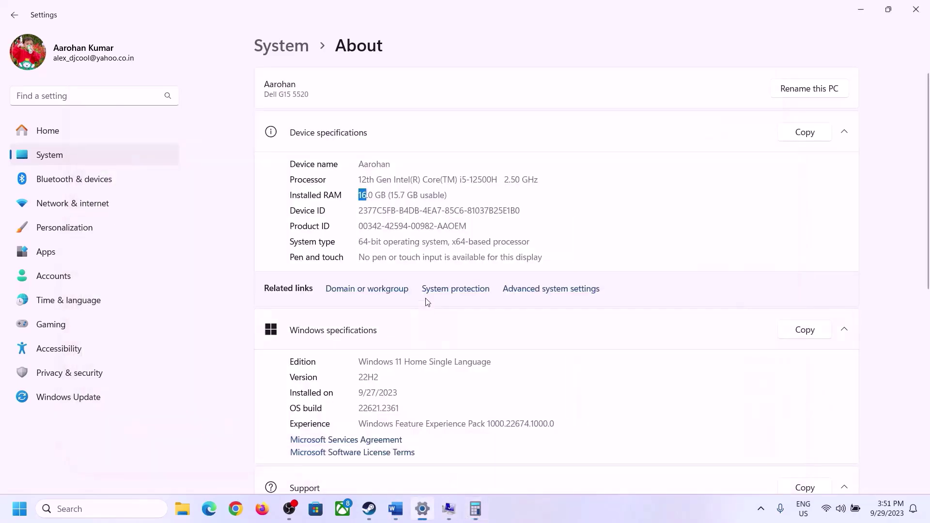
click(475, 509)
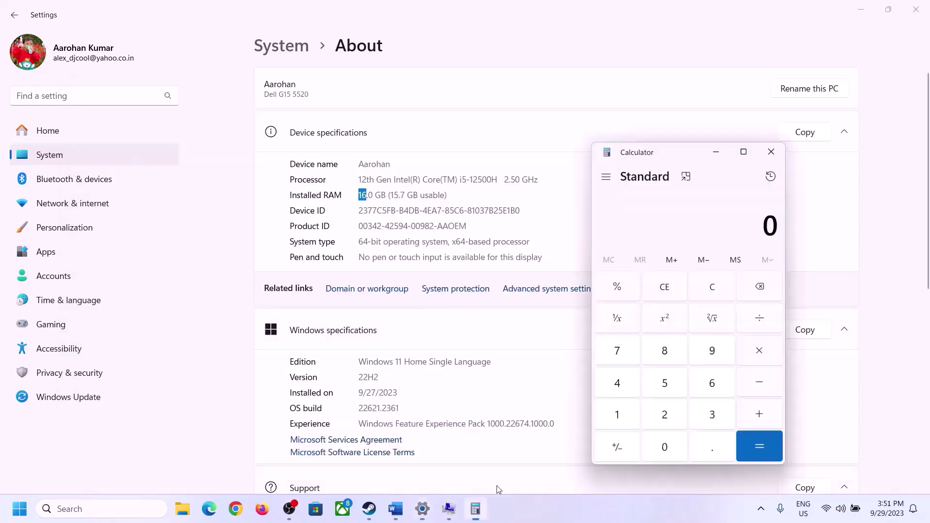
Calculate 16 × 1024 again in Calculator as the basis for the maximum paging file size
click(627, 410)
click(710, 384)
click(756, 353)
click(624, 411)
click(662, 444)
click(664, 414)
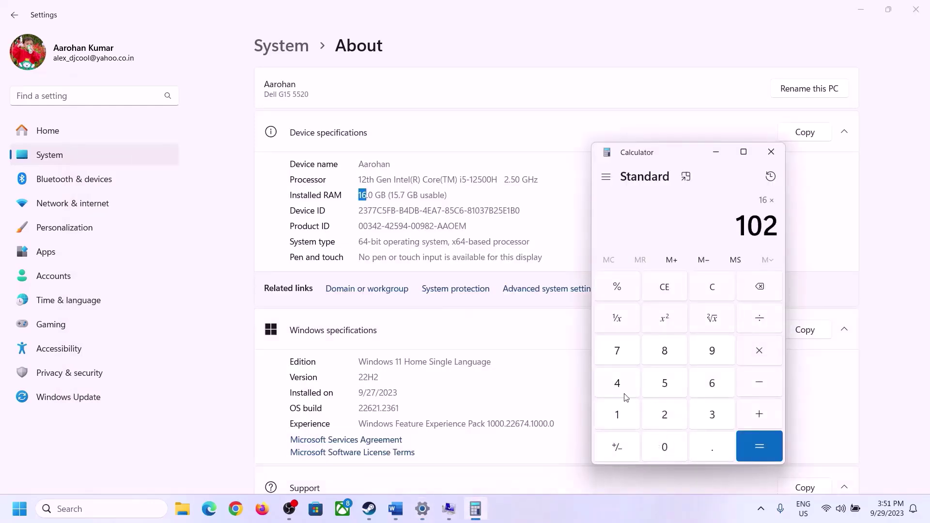
click(620, 386)
click(746, 454)
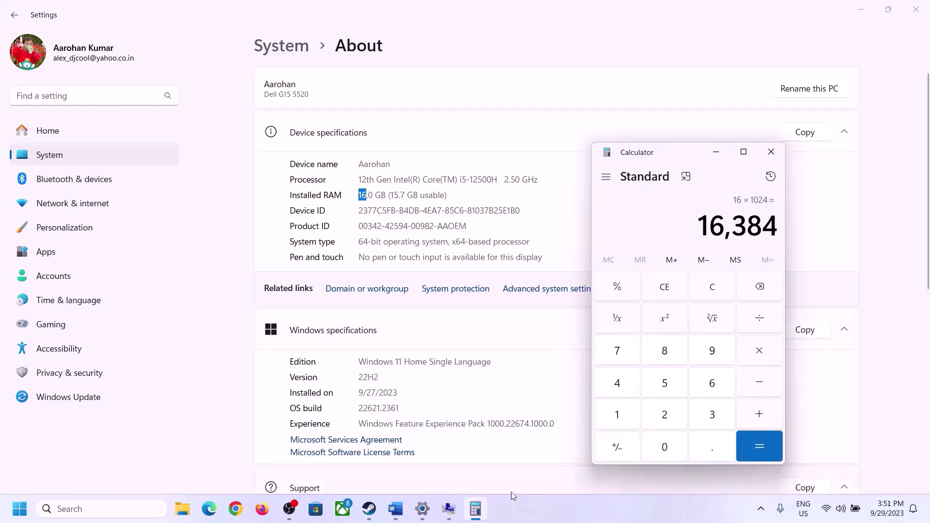
Recheck the maximum size formula in Word and multiply 16384 by 3 in Calculator
click(395, 509)
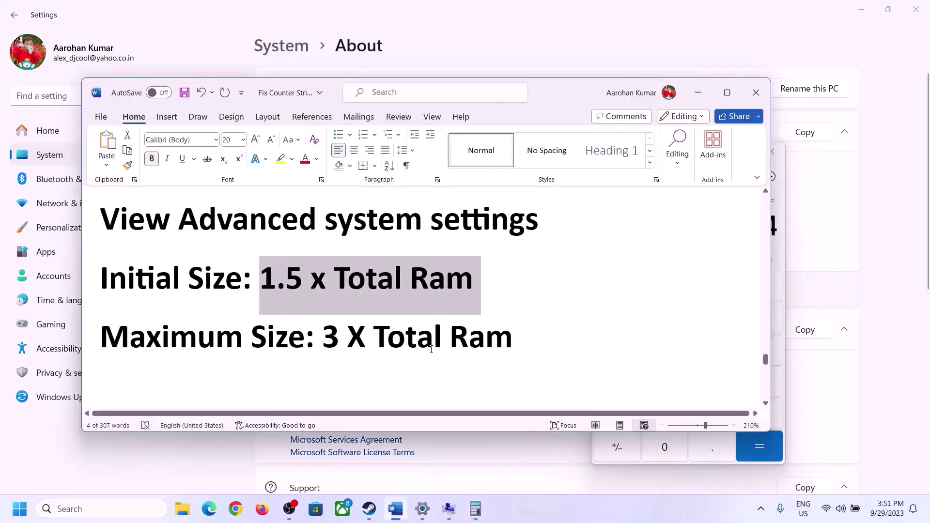
click(475, 509)
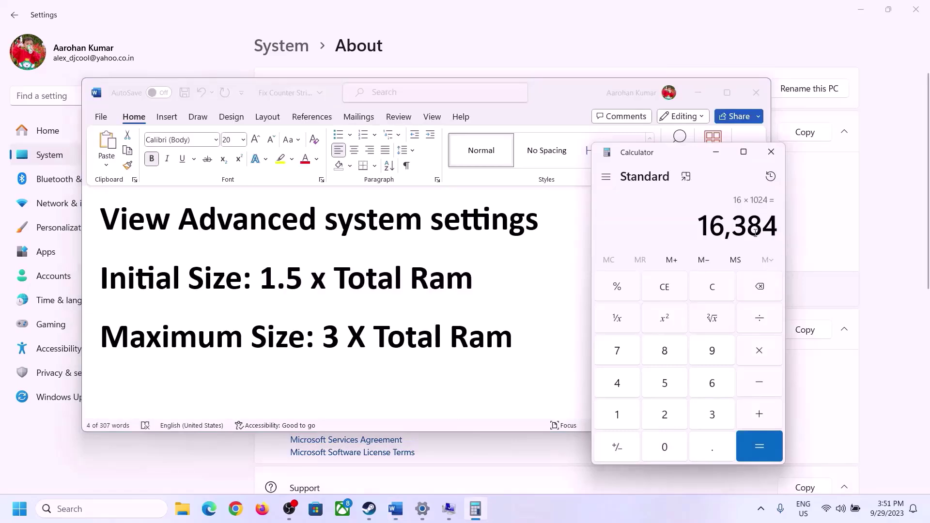
click(761, 359)
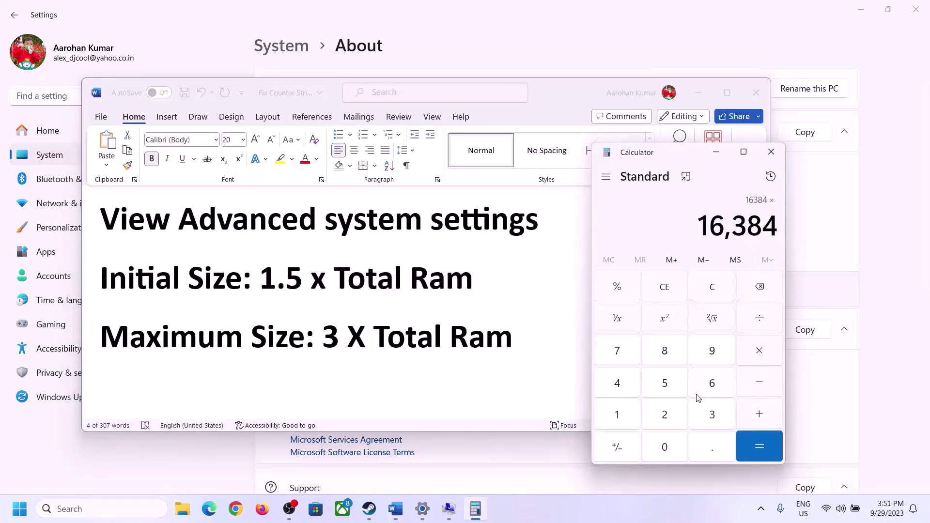
click(712, 415)
click(766, 445)
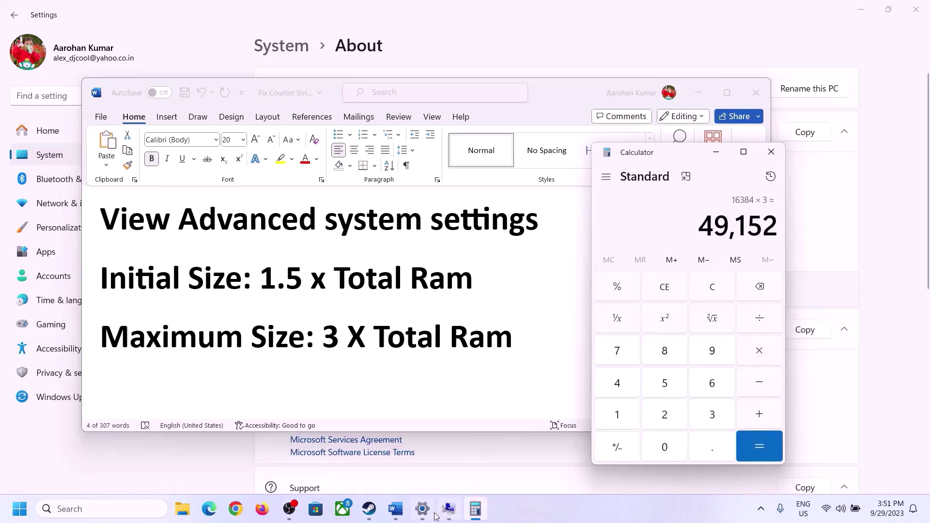
Set the maximum size to 49152 MB and apply the custom paging file size to drive C:
mouse_move(448, 509)
click(469, 478)
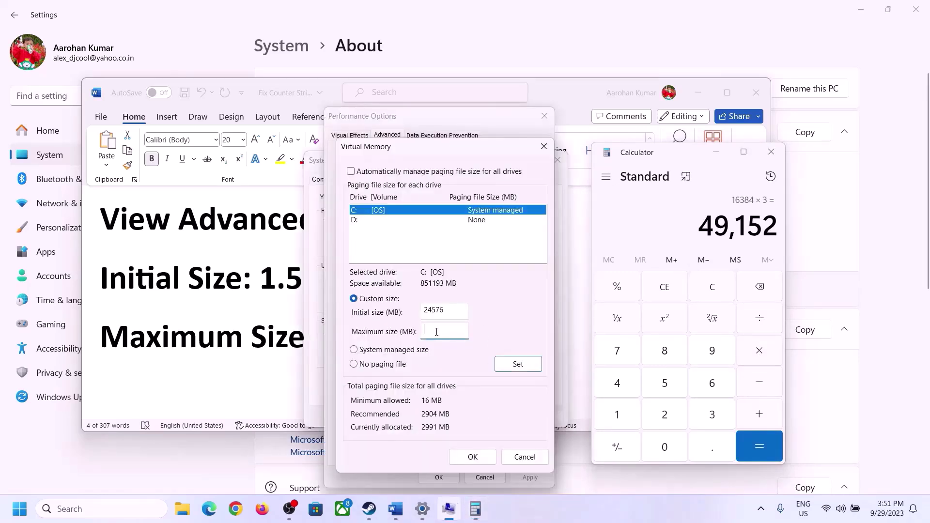
text(9152)
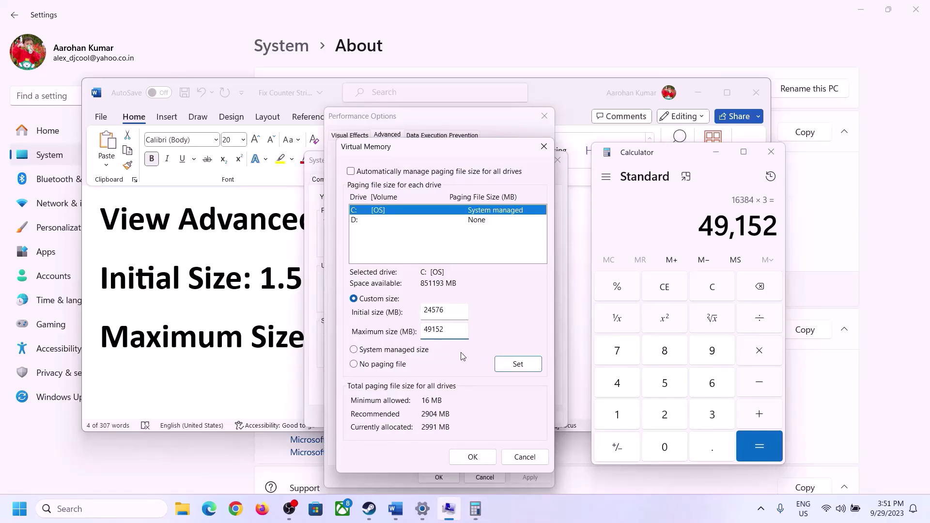
click(517, 364)
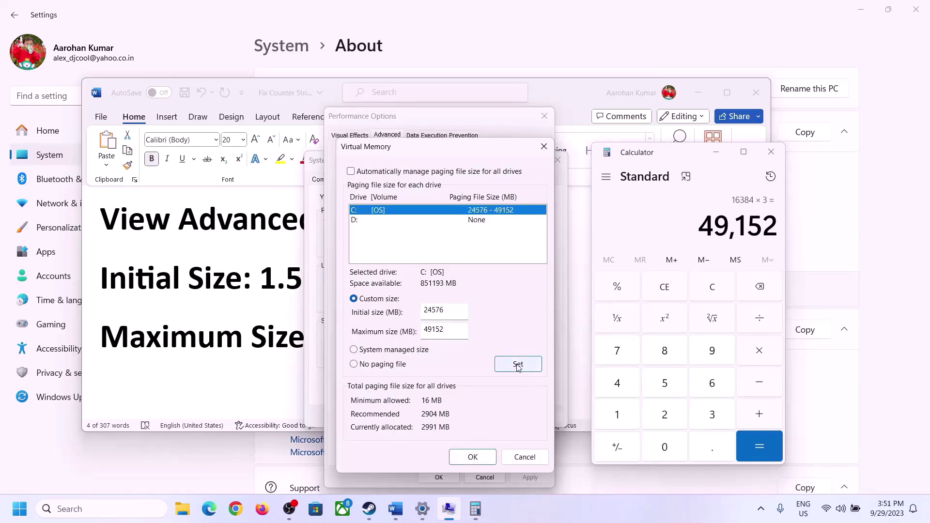
Confirm the Virtual Memory, Performance Options and System Properties dialogs, and dismiss the restart prompt without restarting
click(476, 459)
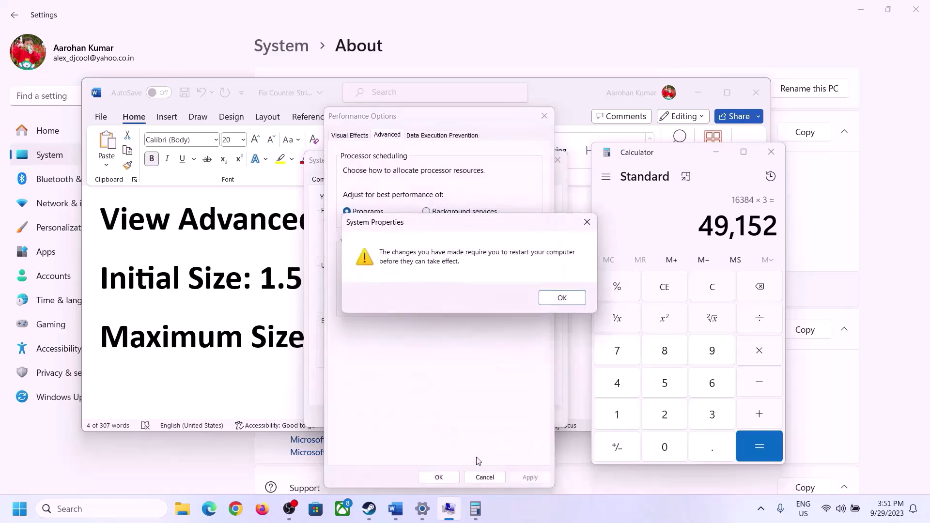
click(578, 301)
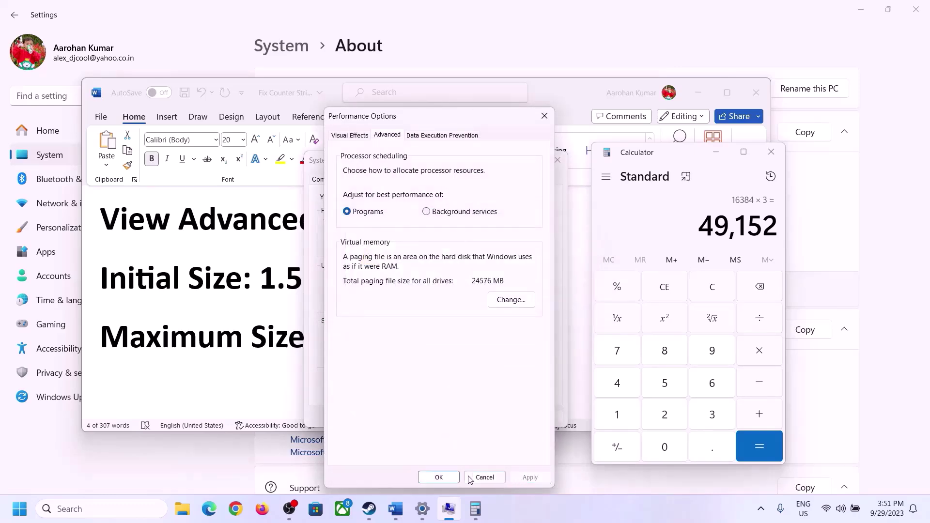
click(440, 478)
click(437, 416)
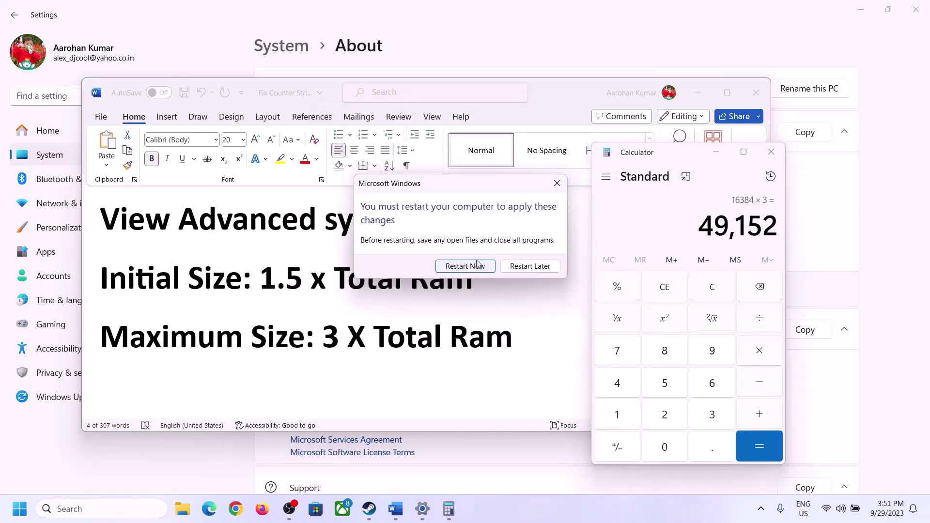
click(557, 184)
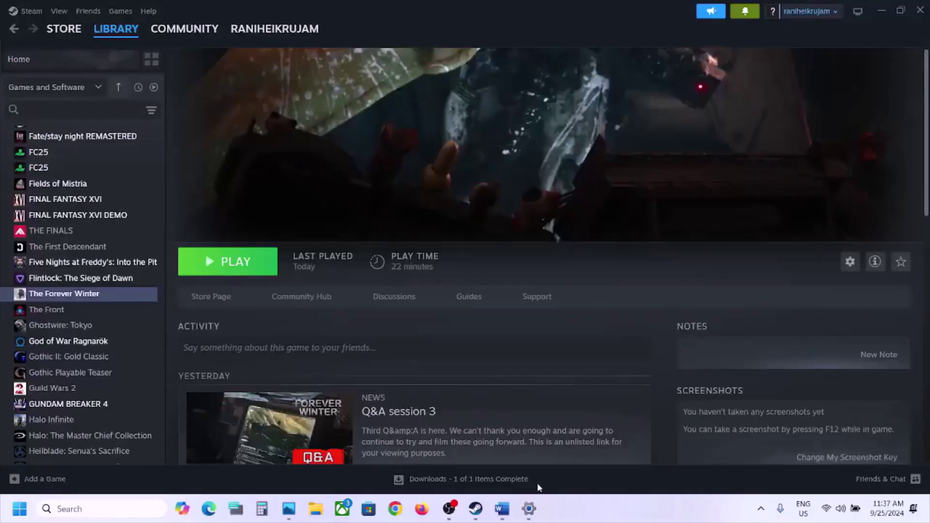
Highlight the saved settings warning of Step 9 in Word, and open the user's profile folder under C:\Users in File Explorer
click(501, 509)
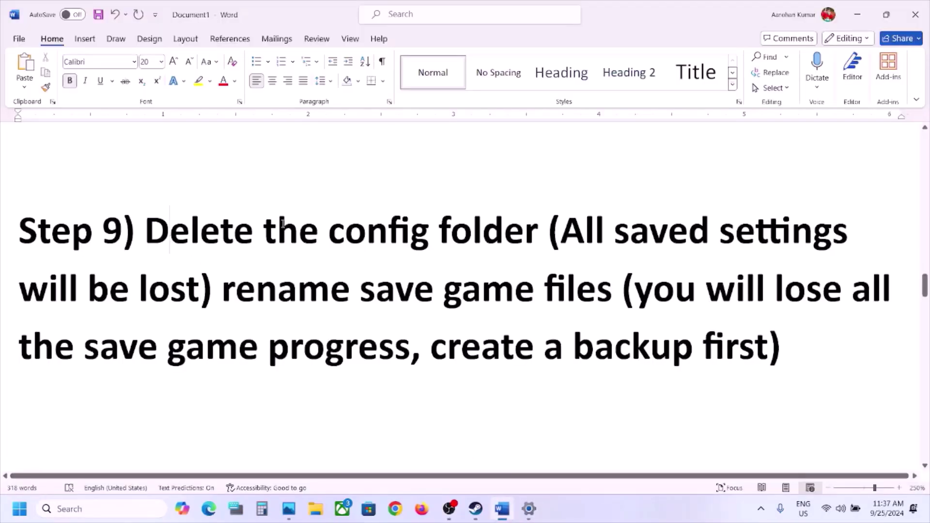
drag(145, 230, 198, 293)
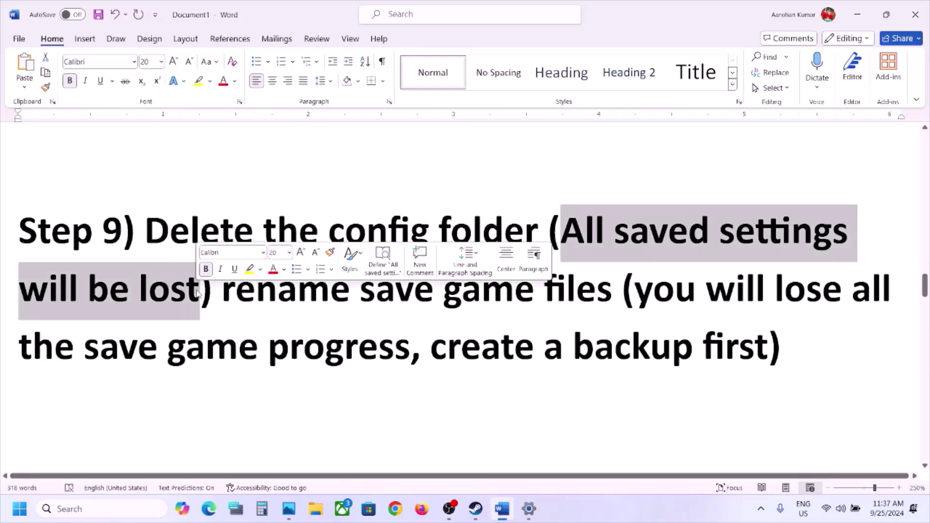
click(316, 508)
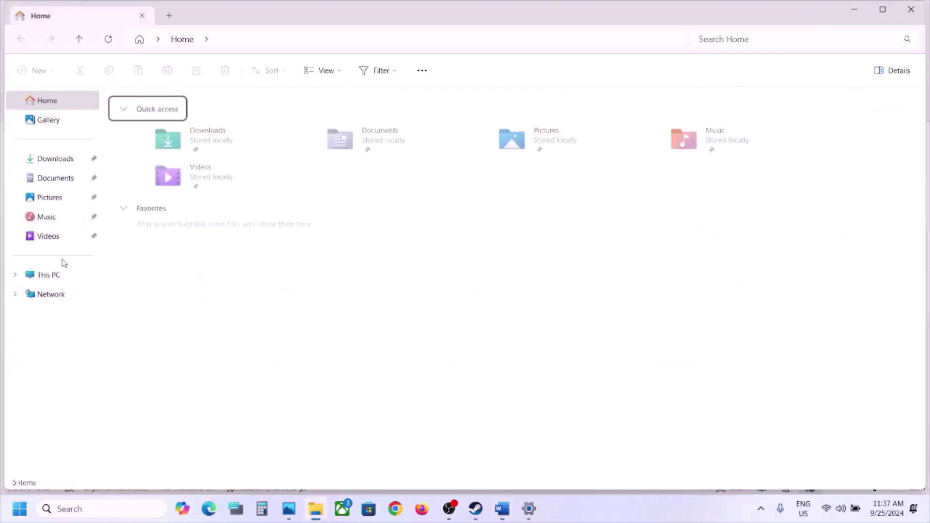
click(60, 275)
double_click(231, 127)
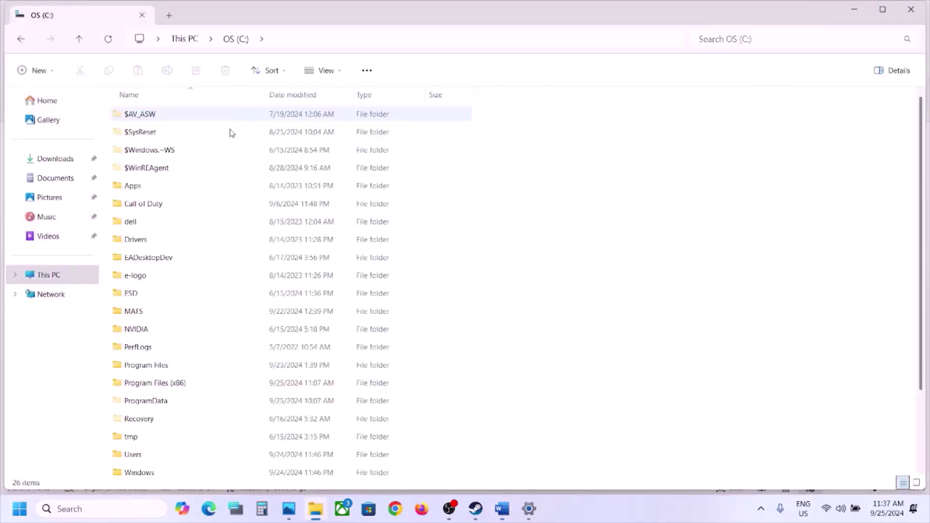
scroll(164, 380, down, 2)
click(152, 362)
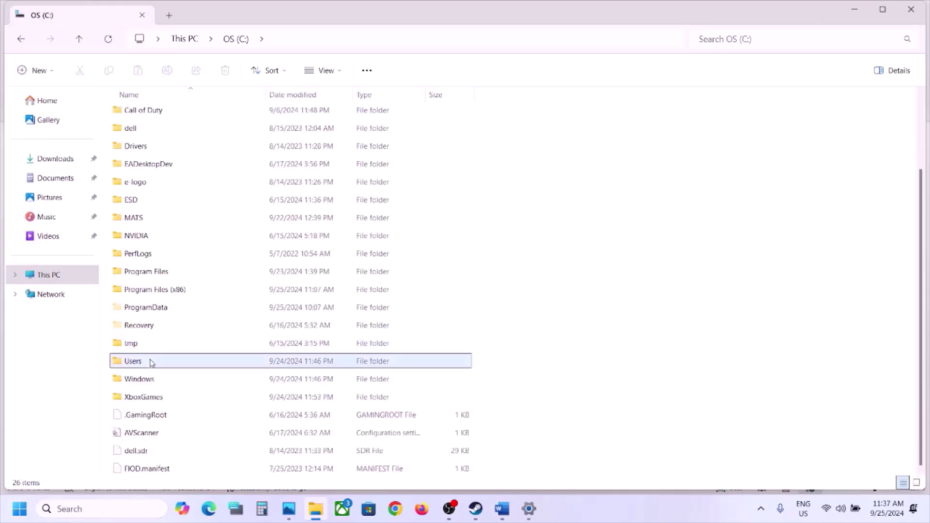
double_click(152, 363)
double_click(148, 117)
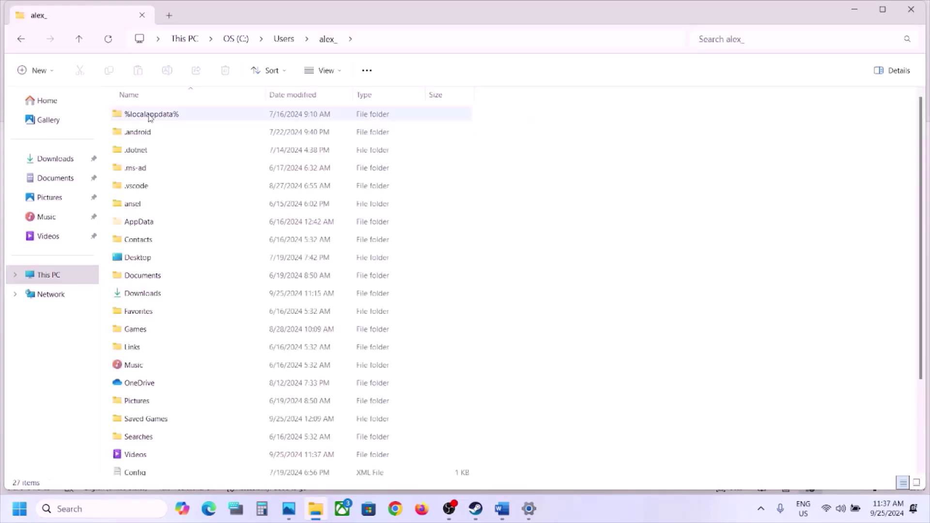
Check the Hidden items display option in File Explorer, and open the Local folder inside AppData
click(152, 227)
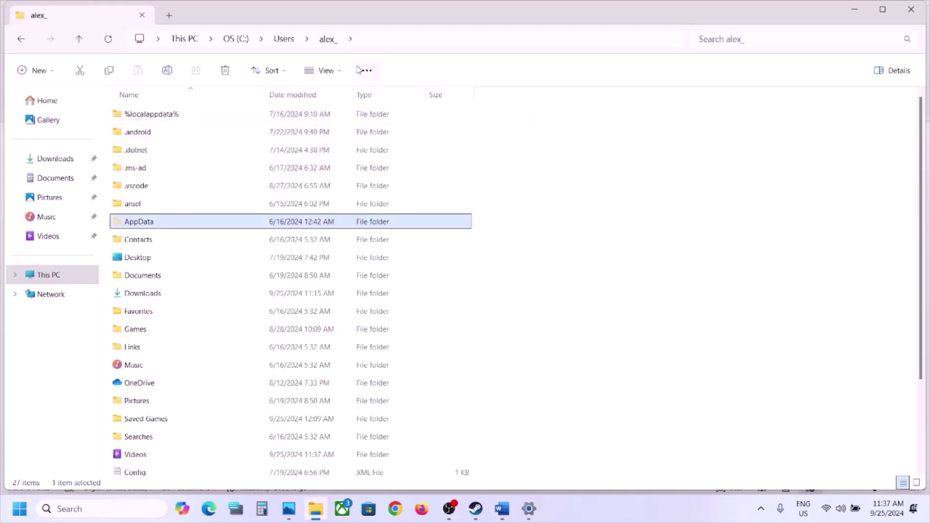
click(330, 71)
mouse_move(344, 296)
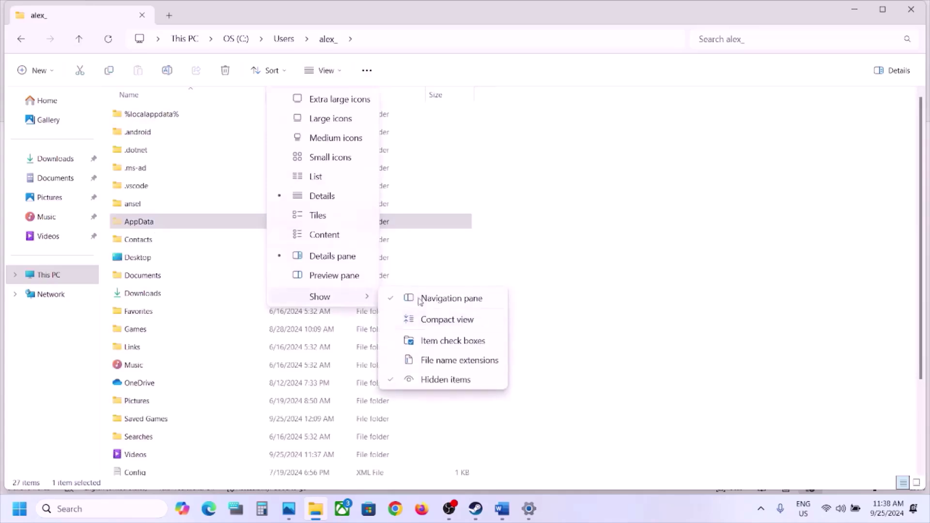
click(182, 226)
double_click(184, 228)
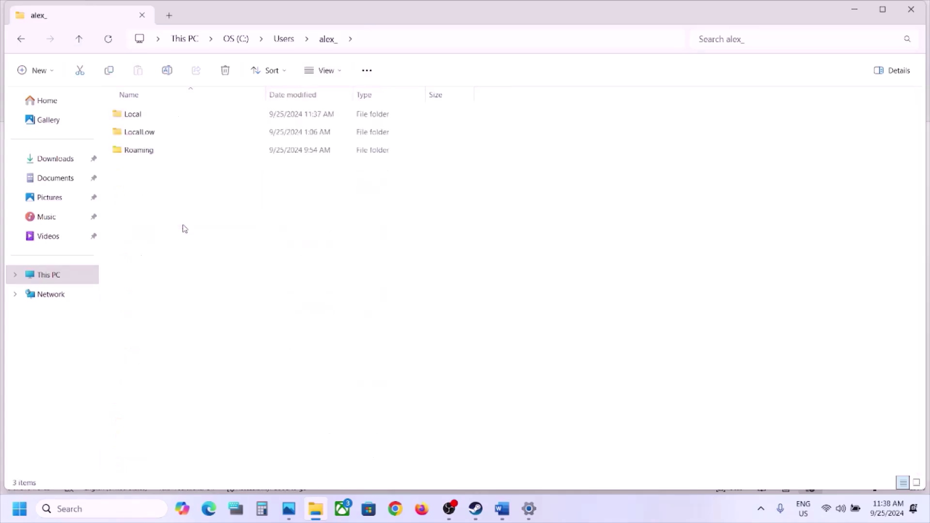
double_click(160, 120)
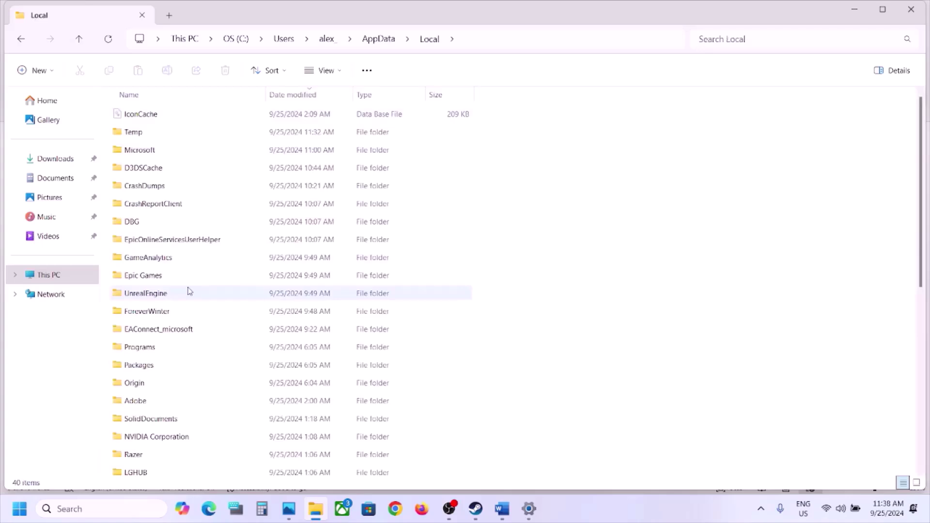
Open the Saved folder inside the ForeverWinter folder
click(177, 310)
double_click(206, 312)
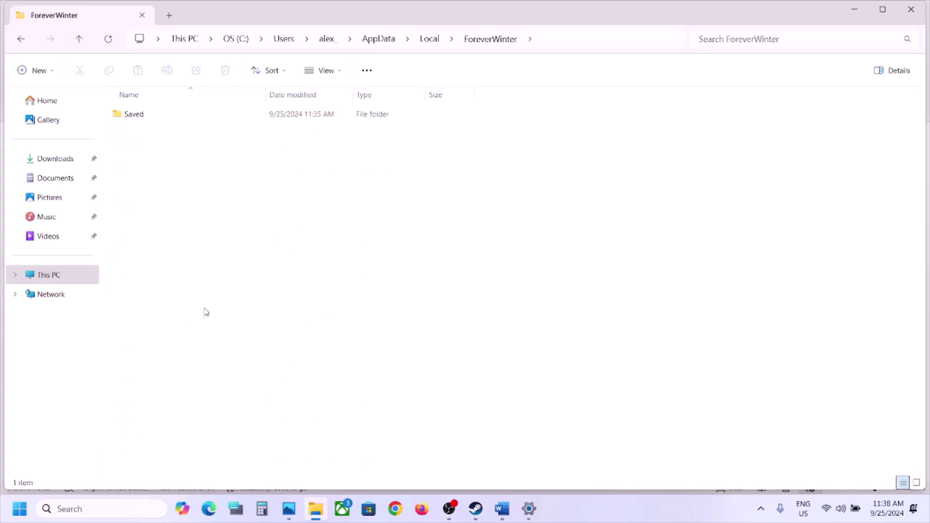
double_click(164, 116)
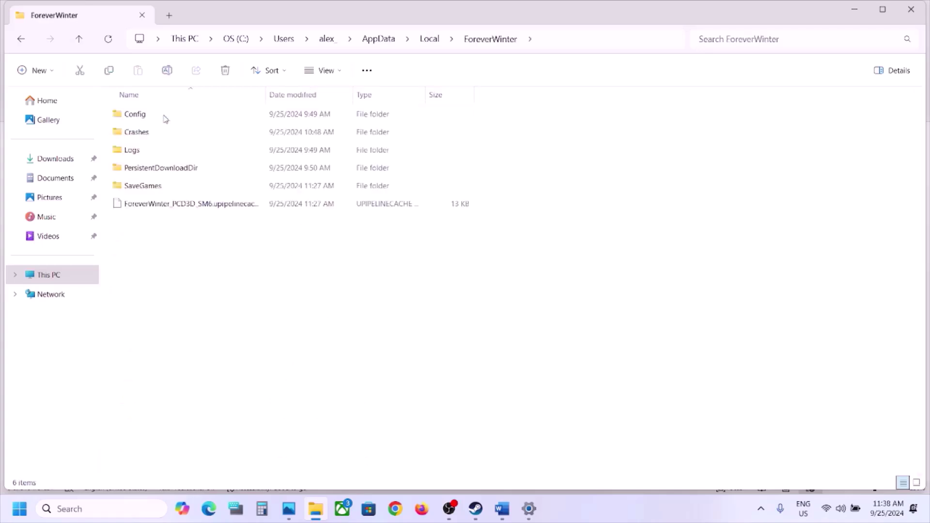
click(164, 118)
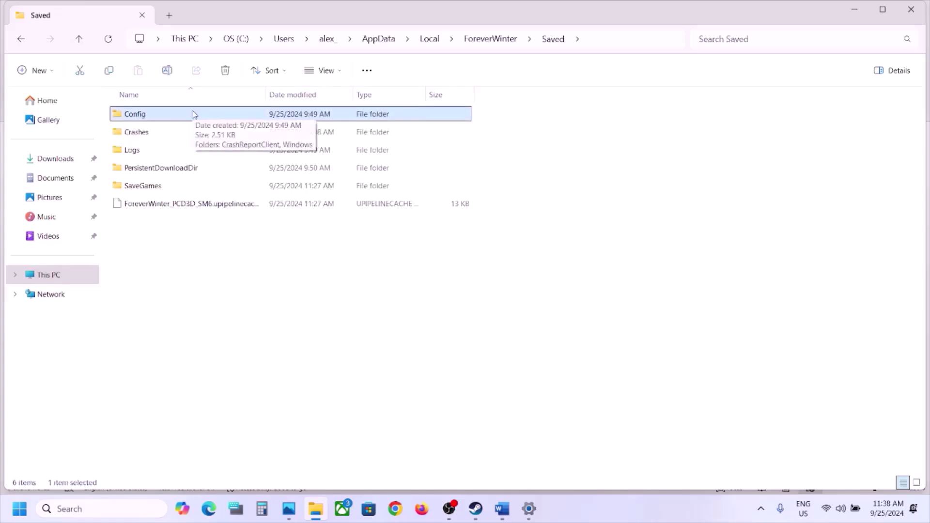
right_click(188, 116)
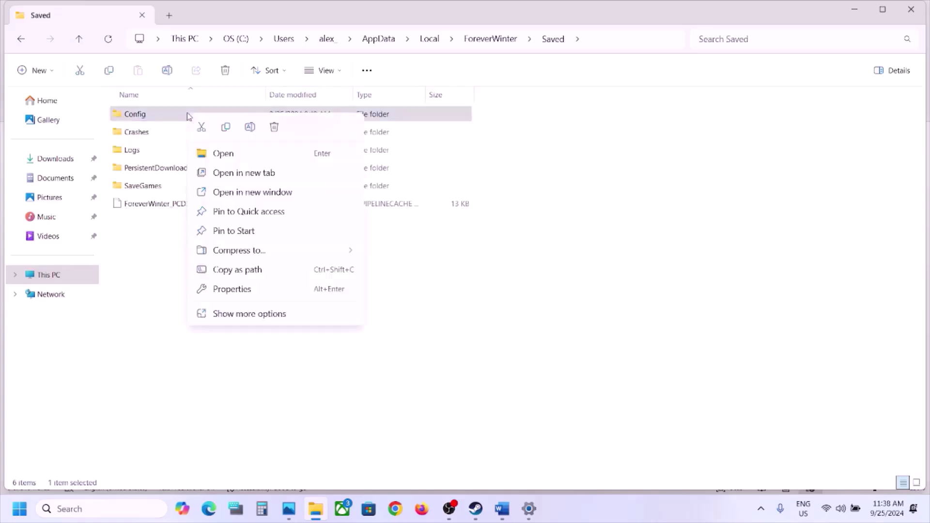
click(417, 286)
Switch to Word and highlight Step 9's phrases on renaming save game files, losing save progress and creating a backup
click(495, 519)
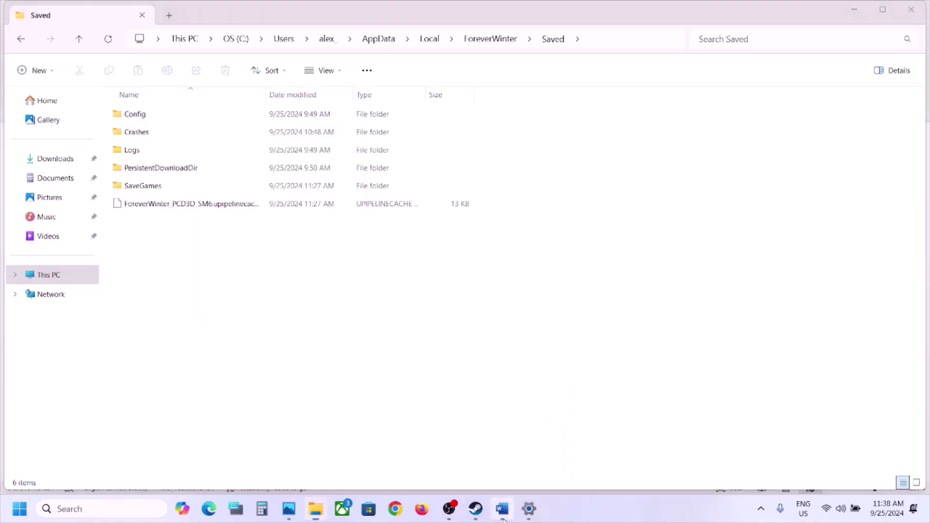
drag(253, 306, 576, 317)
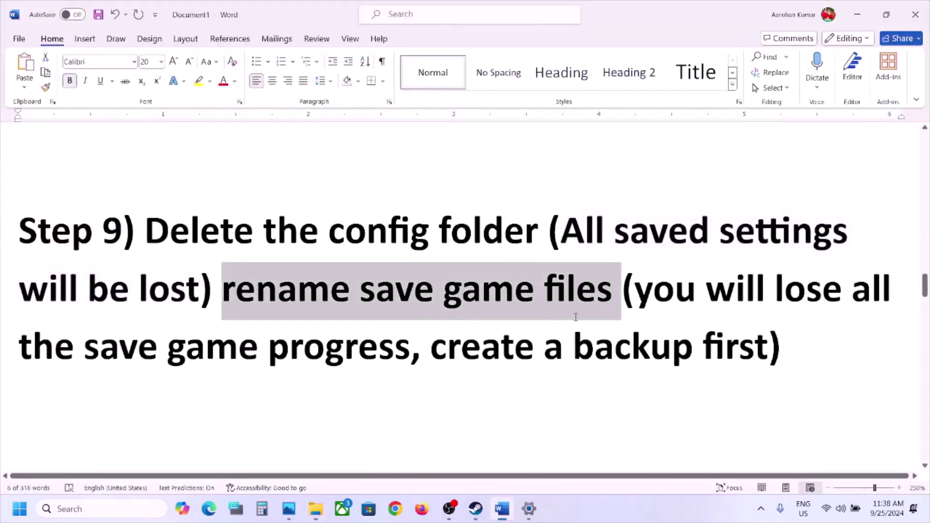
click(644, 305)
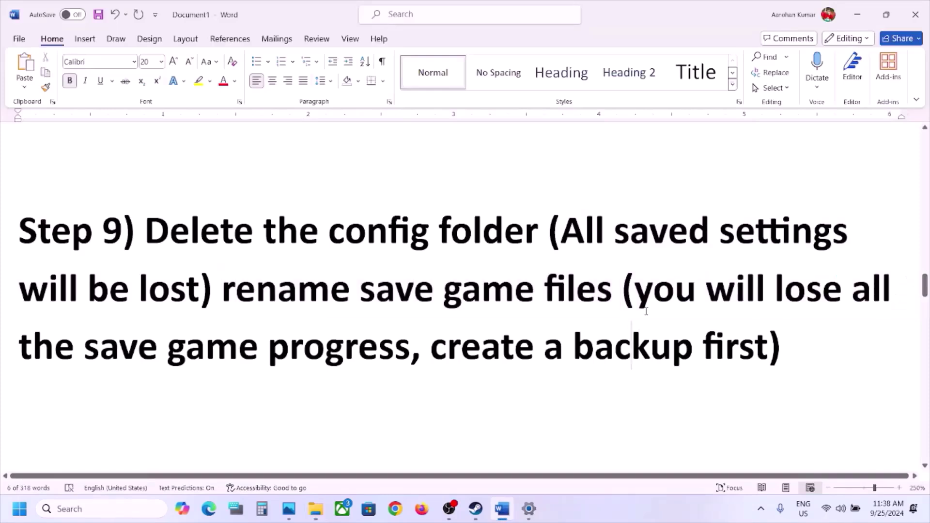
drag(641, 298, 378, 351)
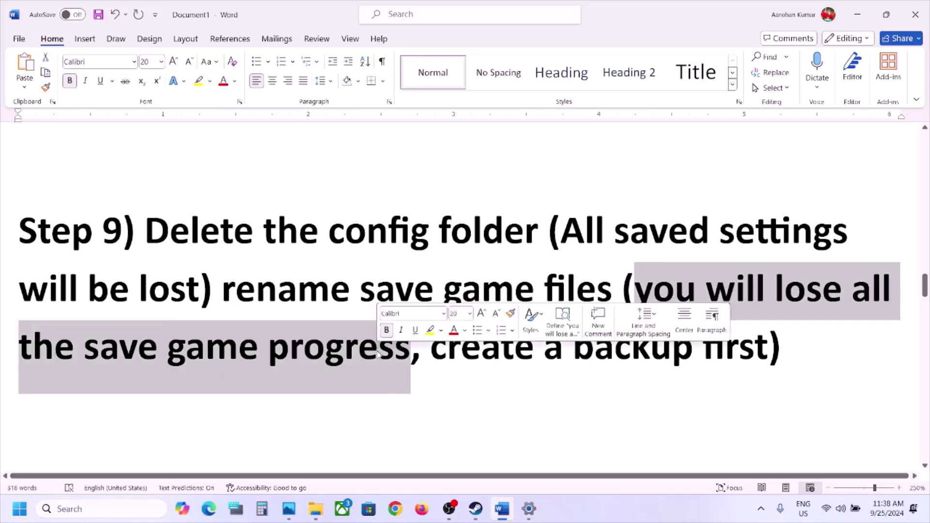
click(249, 364)
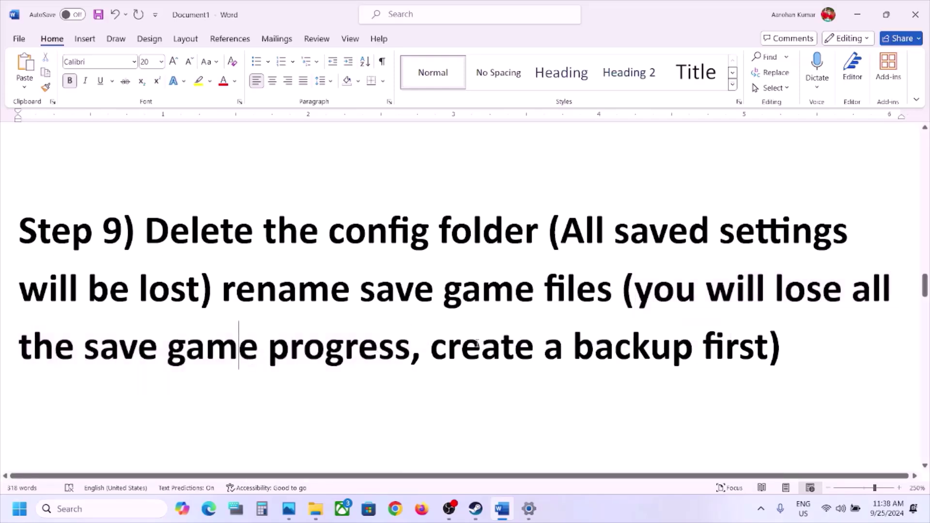
drag(433, 345, 702, 345)
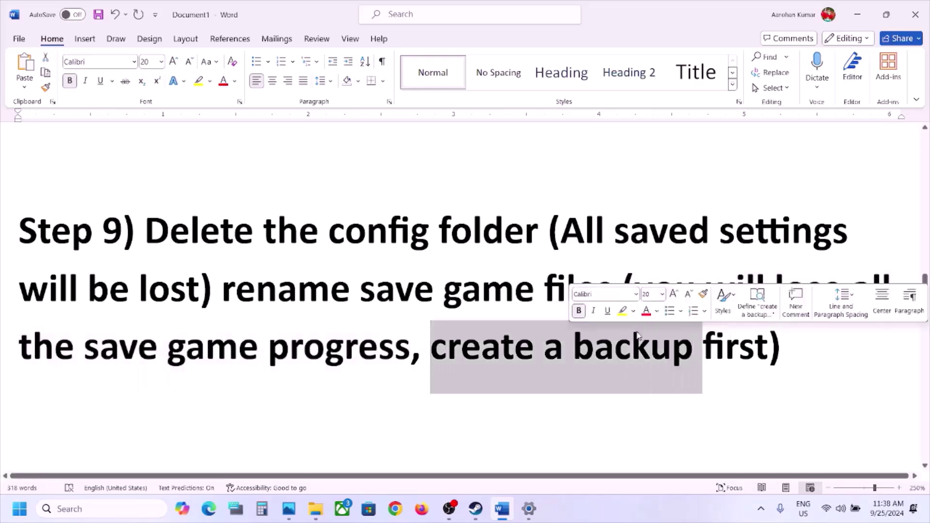
Back up the game's saved data by copying the ForeverWinter folder from AppData\Local to the desktop
click(857, 14)
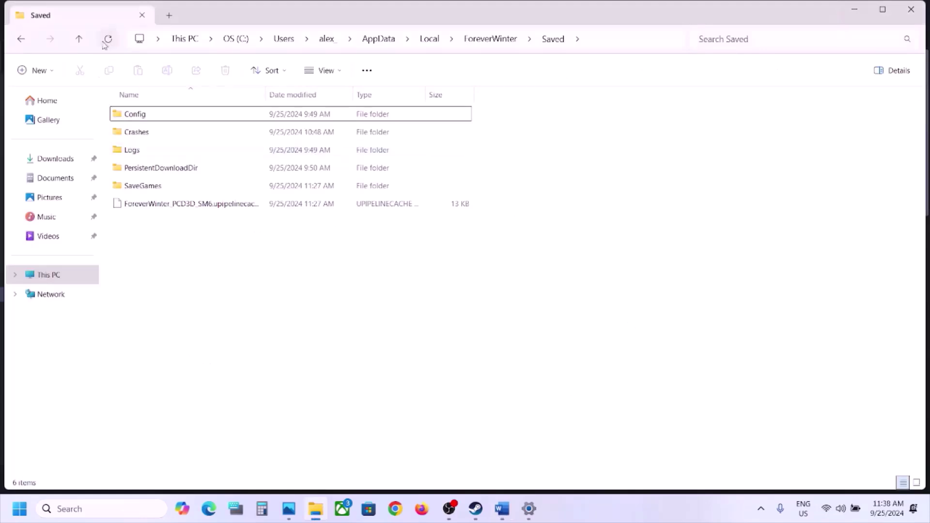
click(82, 40)
click(85, 41)
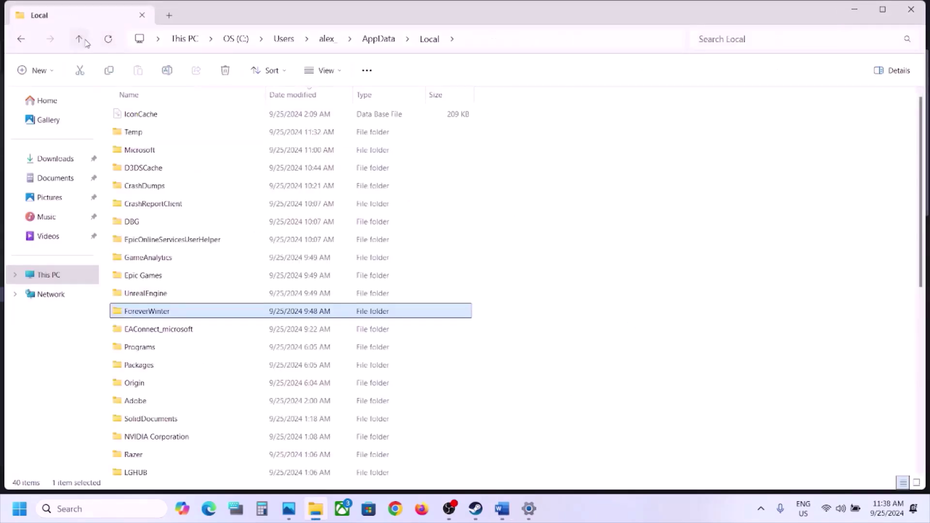
right_click(144, 313)
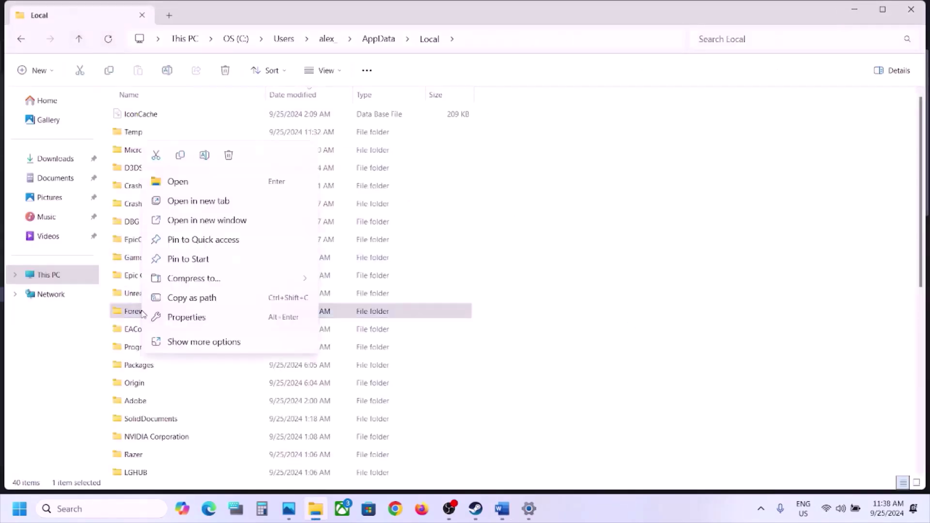
click(181, 162)
key(super+d)
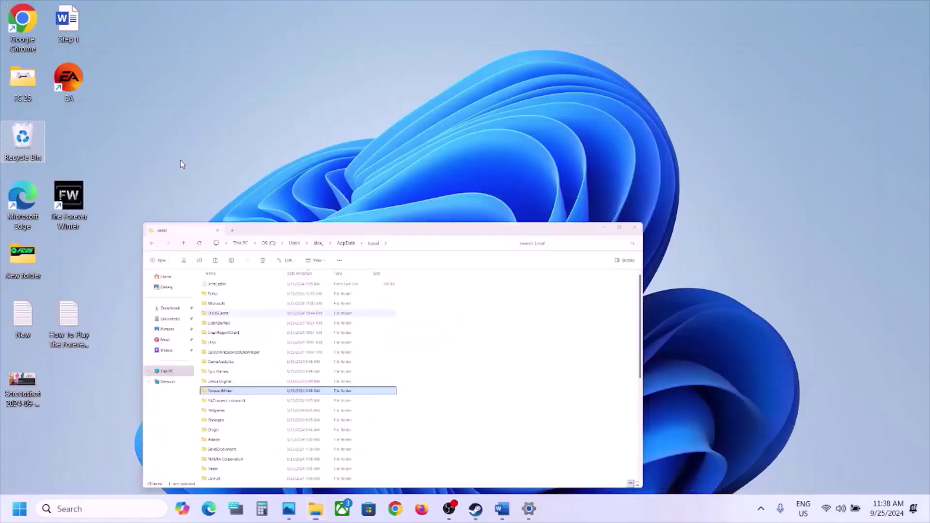
key(ctrl+v)
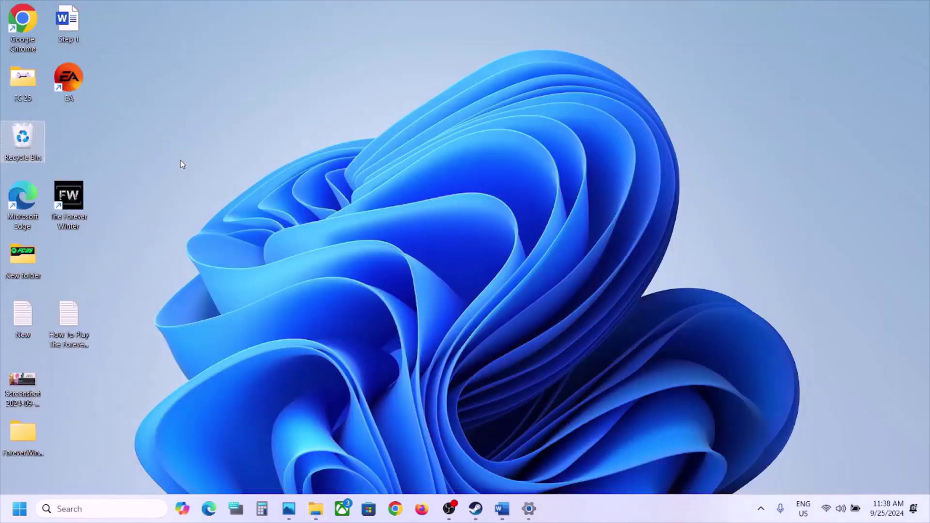
click(35, 431)
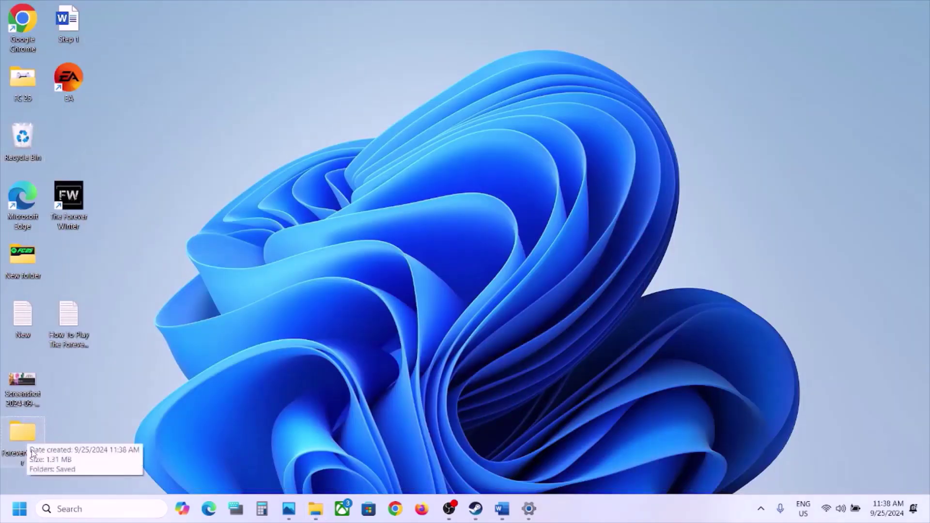
Rename the ForeverWinter folder in AppData\Local as ForeverWinter.old in File Explorer
click(315, 509)
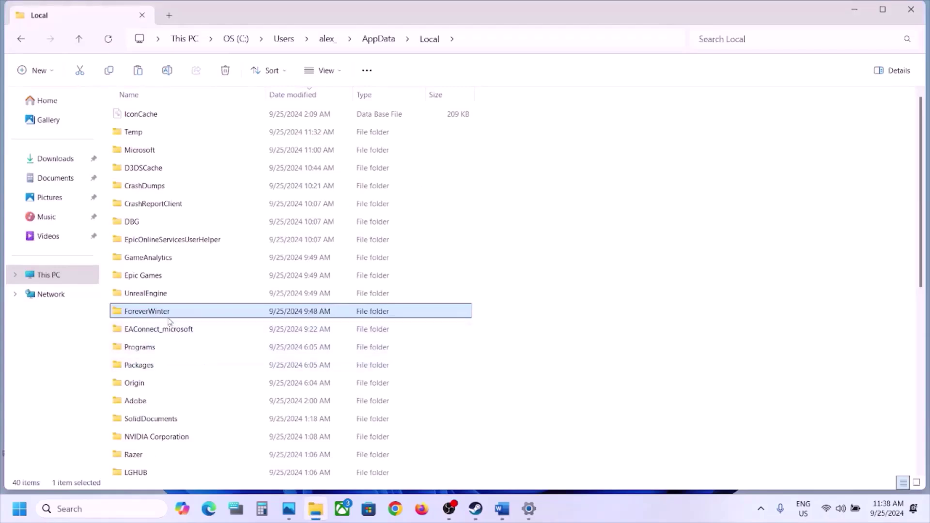
right_click(166, 316)
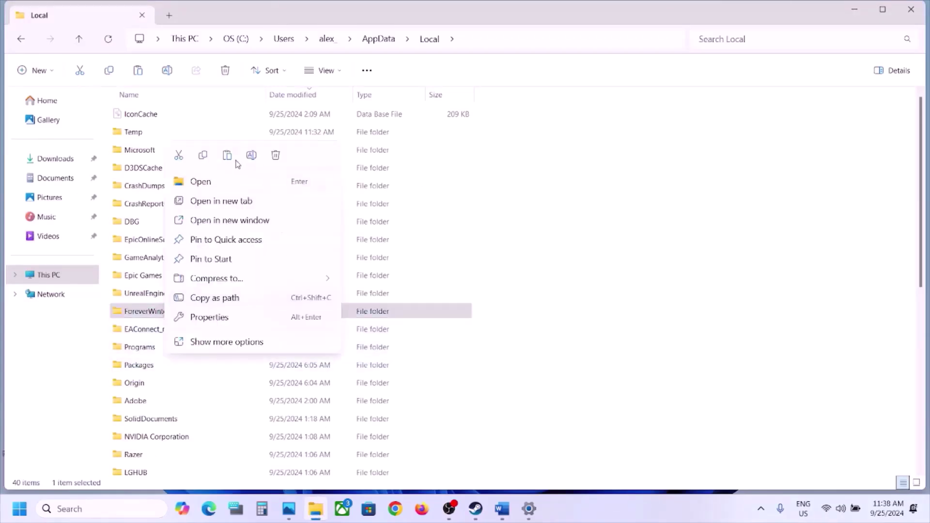
click(251, 155)
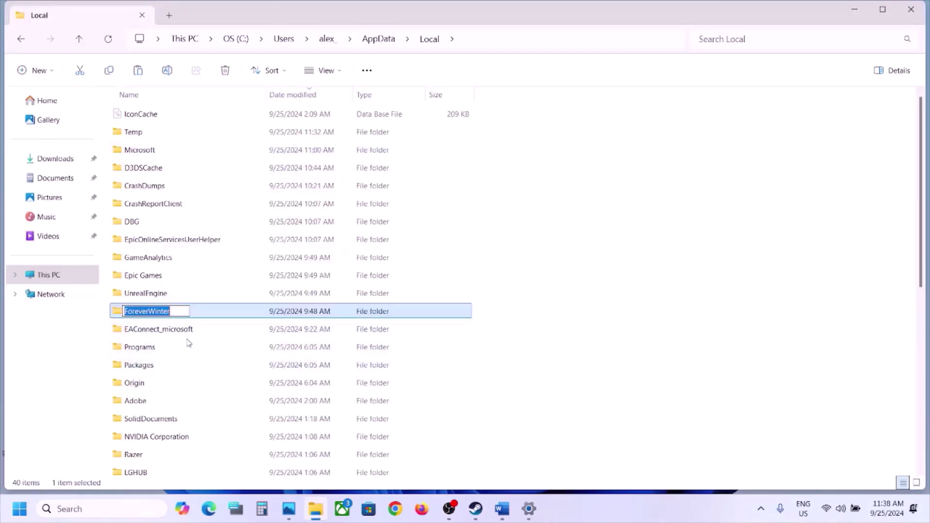
click(176, 310)
text(.old)
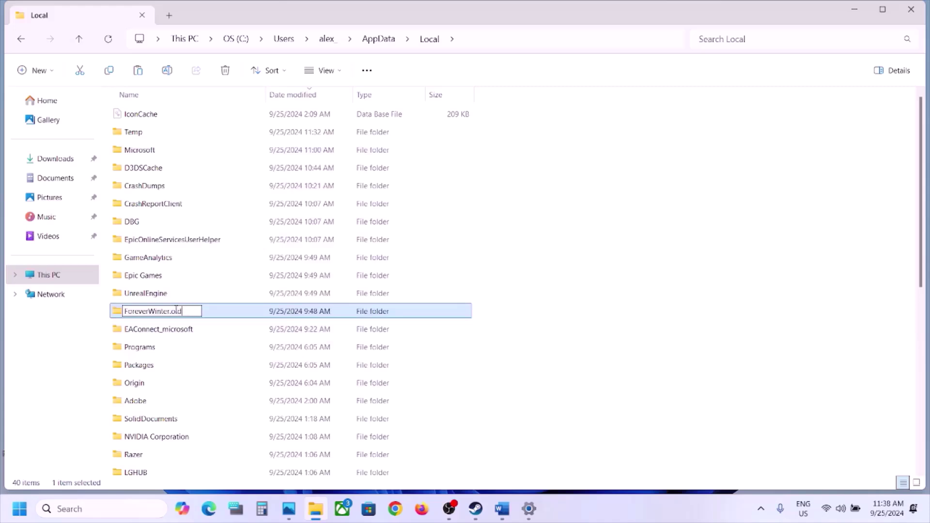
click(565, 368)
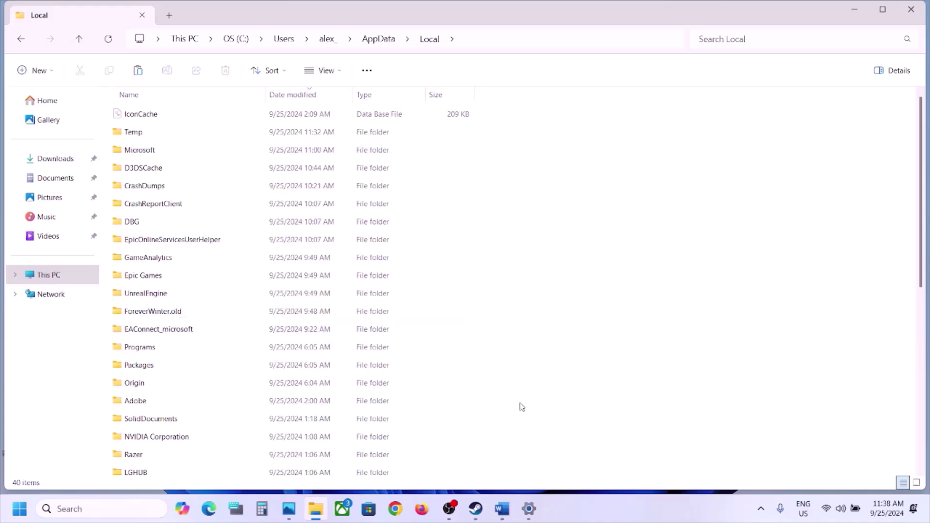
click(178, 318)
right_click(178, 317)
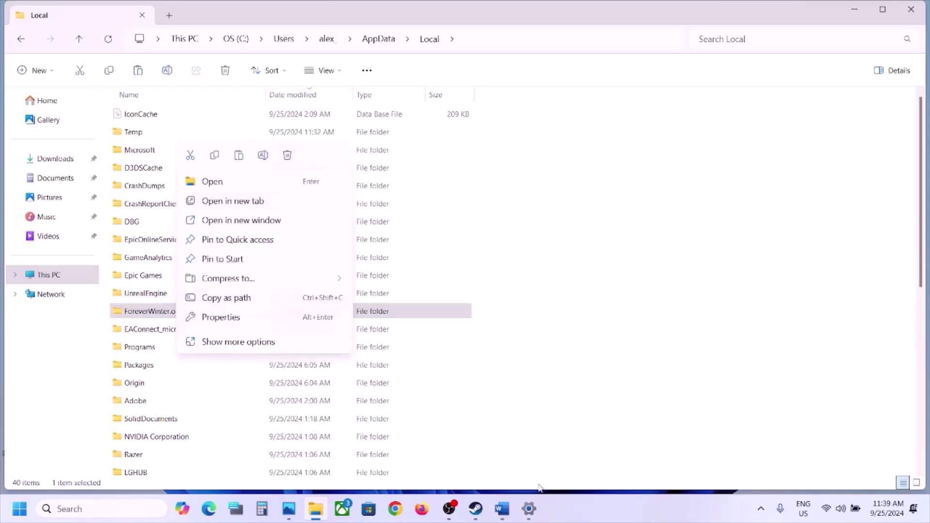
Return to the Word document and read on to Step 9 about verifying the game files
click(476, 509)
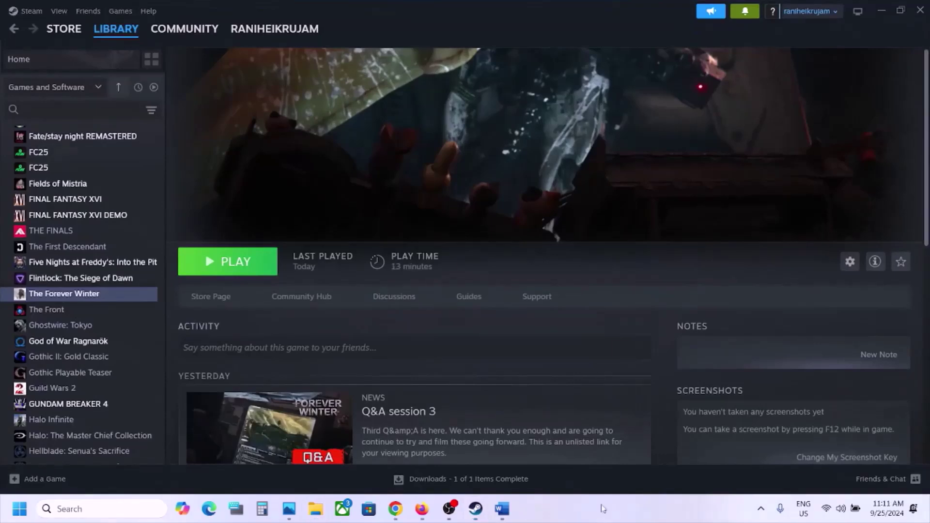
click(502, 509)
scroll(398, 319, down, 4)
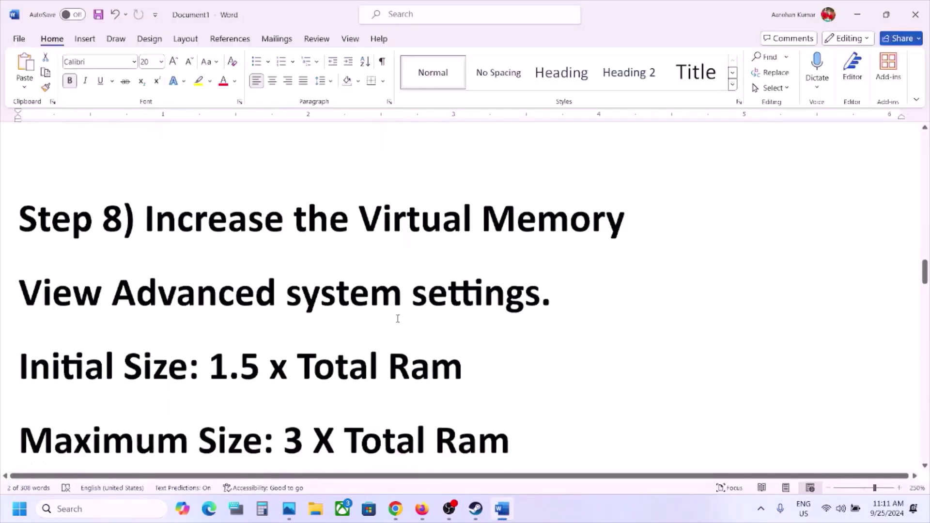
scroll(398, 319, down, 1)
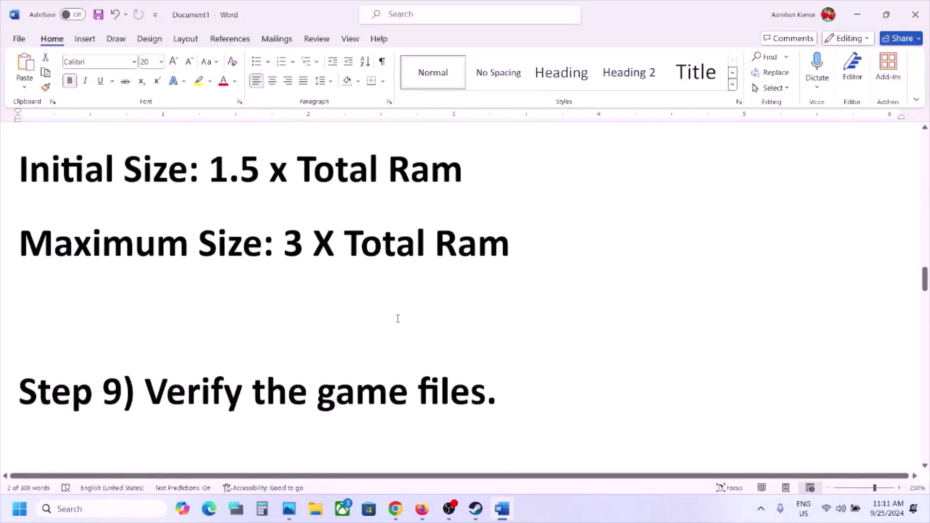
Switch to Steam, check the file integrity verification option in The Forever Winter's Installed Files properties, and close the properties
click(476, 516)
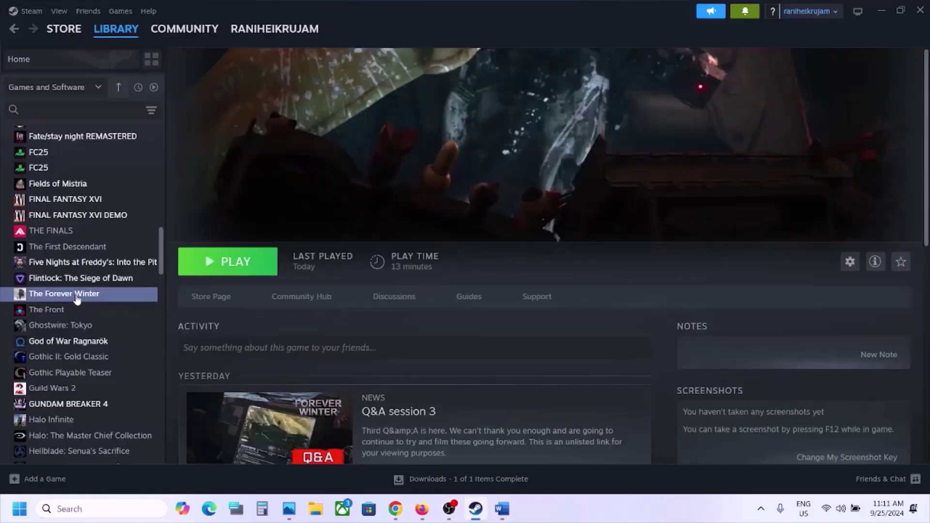
right_click(77, 298)
click(120, 386)
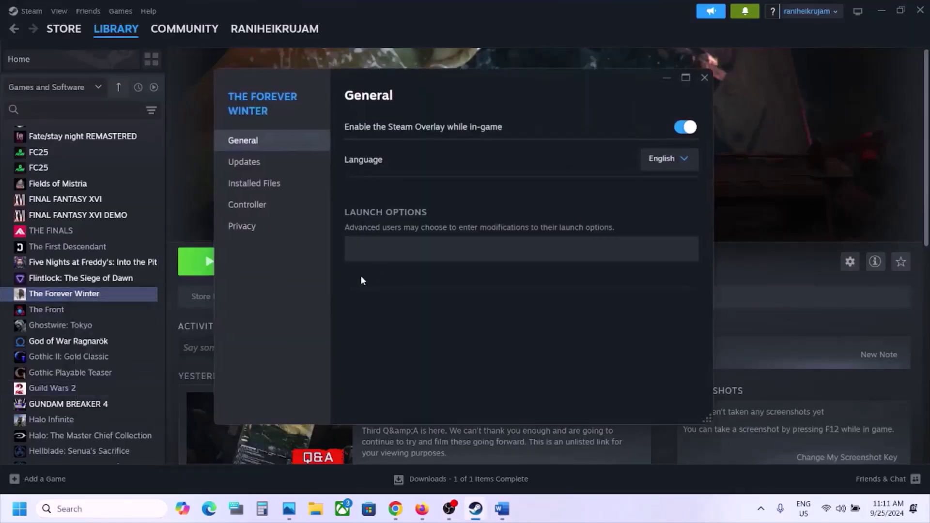
click(251, 183)
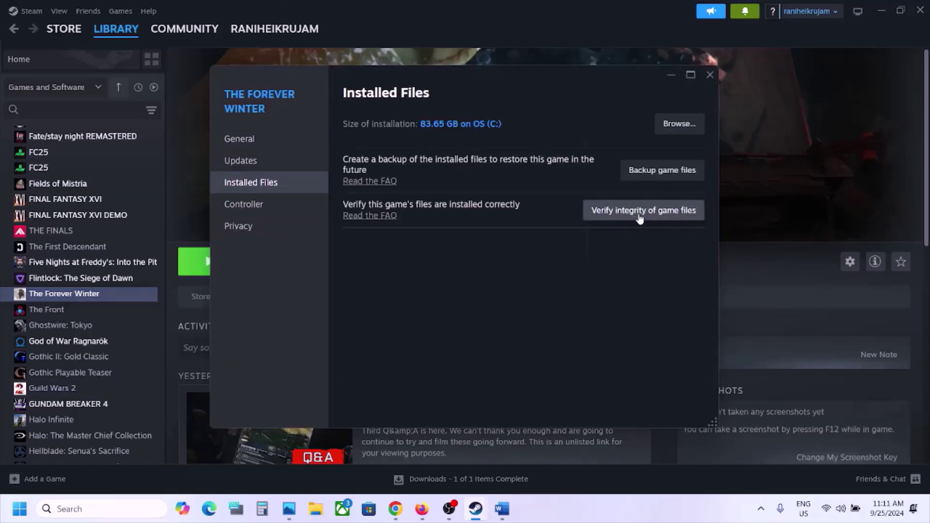
click(710, 74)
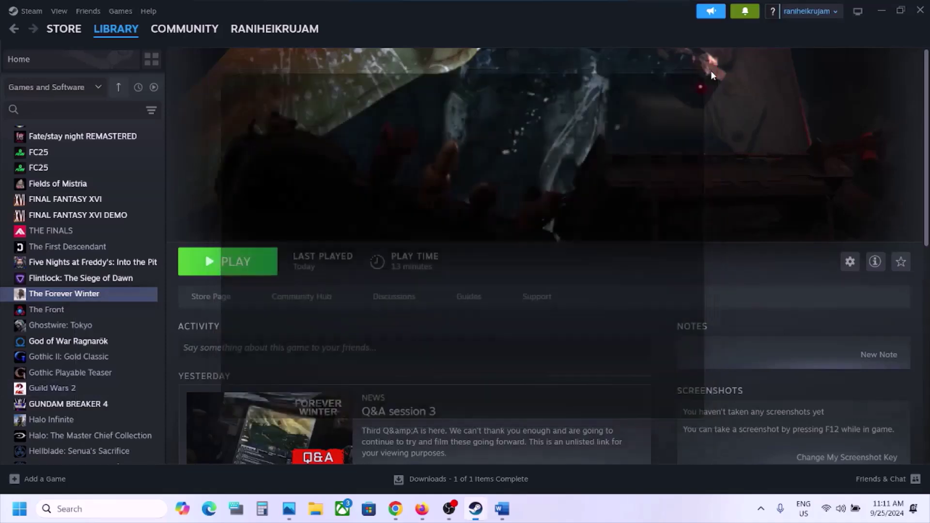
Switch to Word and highlight Step 10's instruction to run the game as an administrator from the game installation folder
click(502, 509)
scroll(422, 338, down, 5)
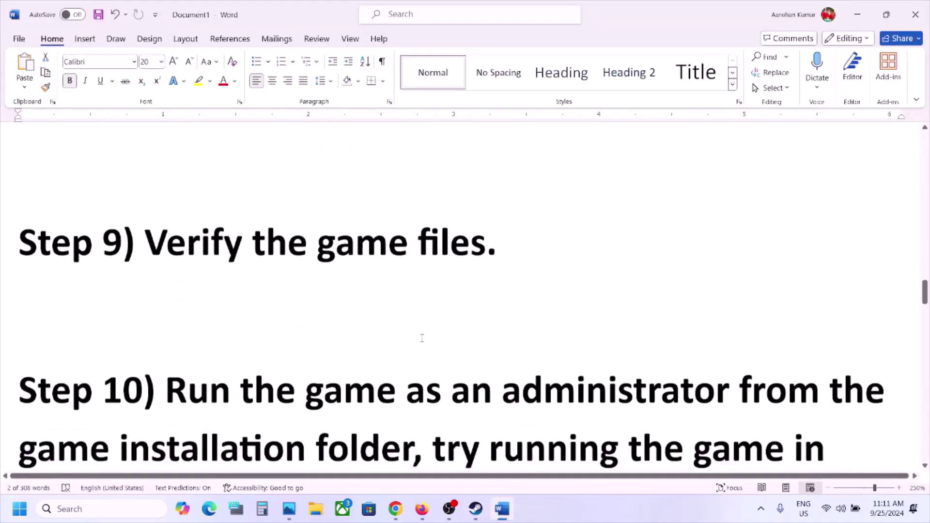
scroll(422, 338, up, 1)
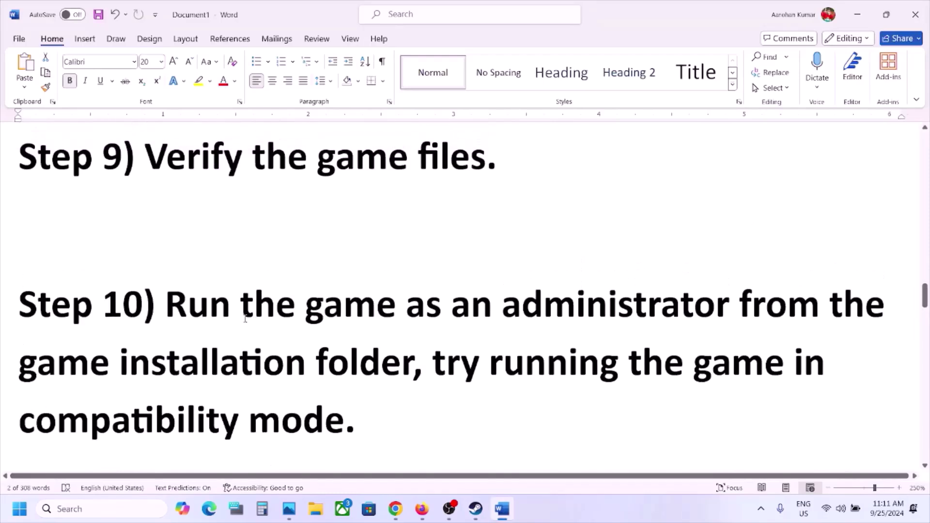
drag(165, 306, 415, 370)
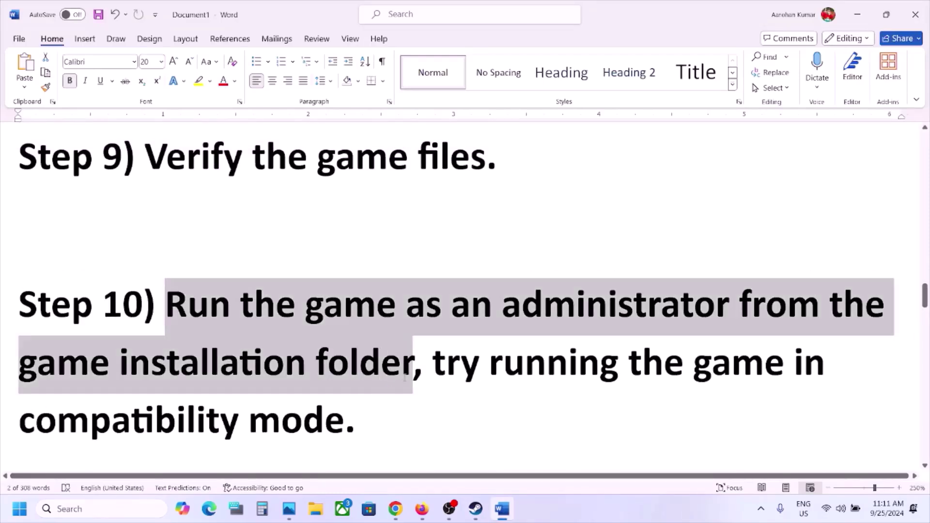
Switch to Steam, browse The Forever Winter's local files, and open the Windows folder in its installation directory
click(477, 508)
right_click(112, 295)
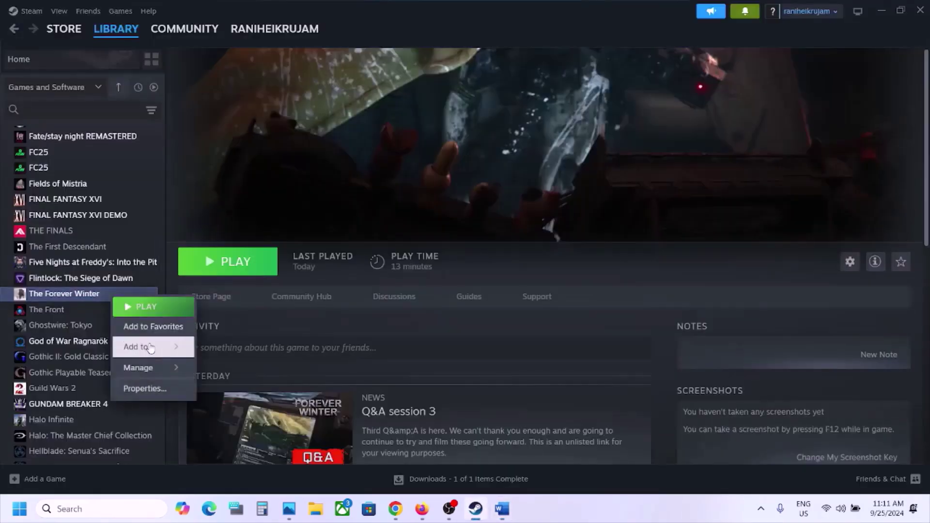
mouse_move(151, 370)
click(264, 389)
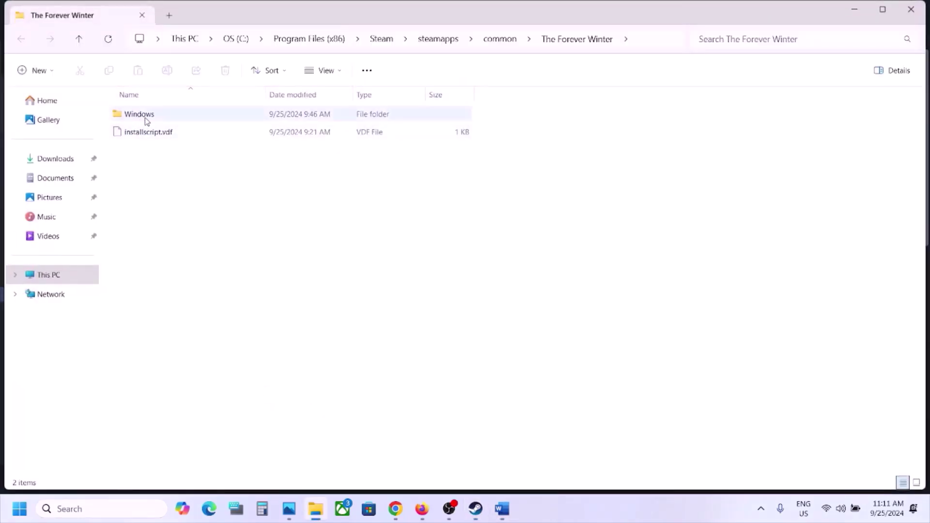
double_click(146, 120)
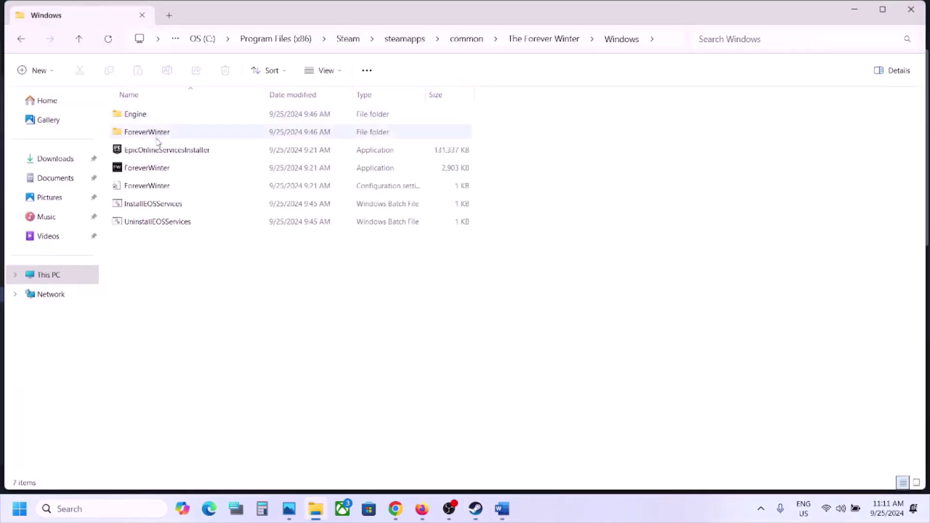
View the properties of the ForeverWinter application in the Windows folder and close them
click(153, 168)
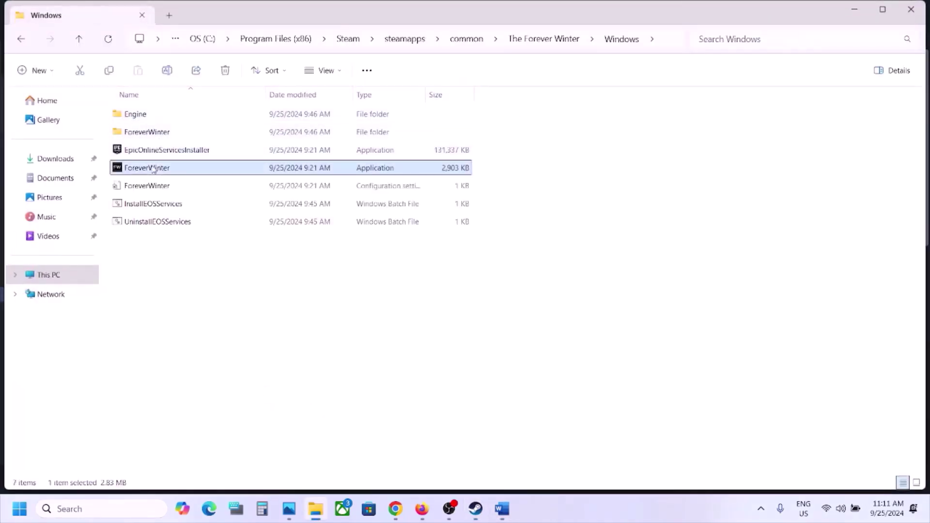
right_click(185, 170)
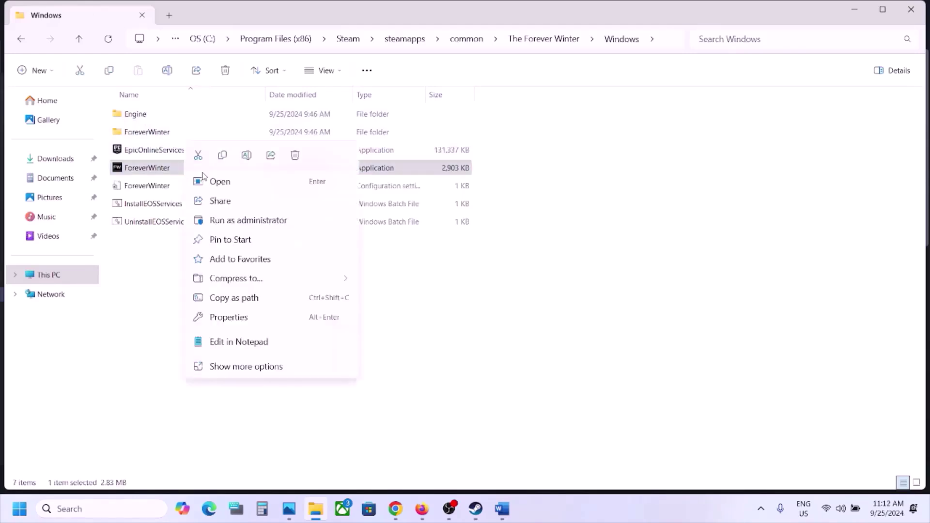
click(226, 318)
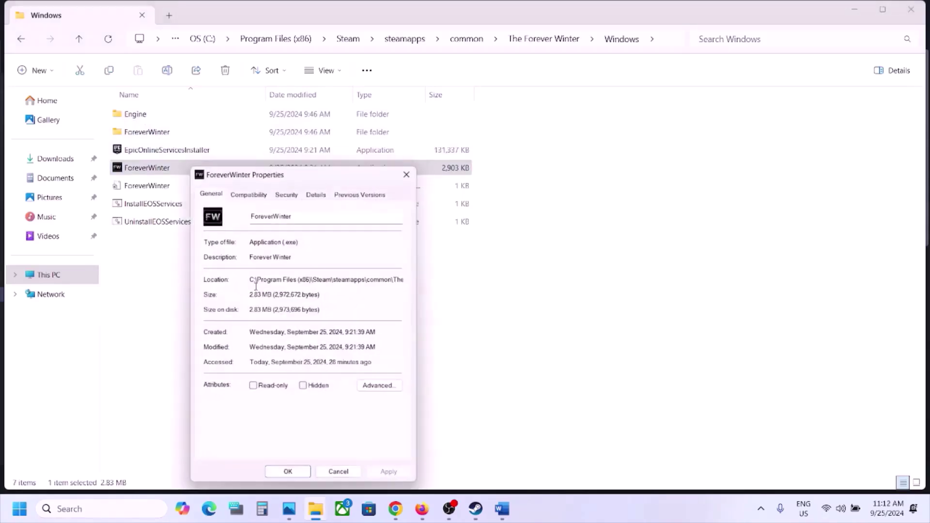
click(412, 170)
Open the Win64 folder inside the ForeverWinter folder's Binaries subfolder
click(134, 136)
double_click(169, 136)
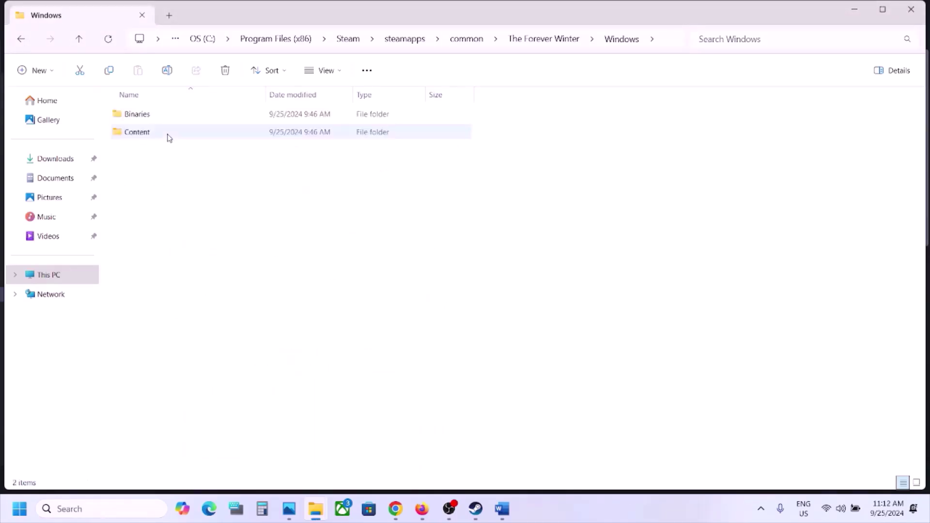
double_click(176, 116)
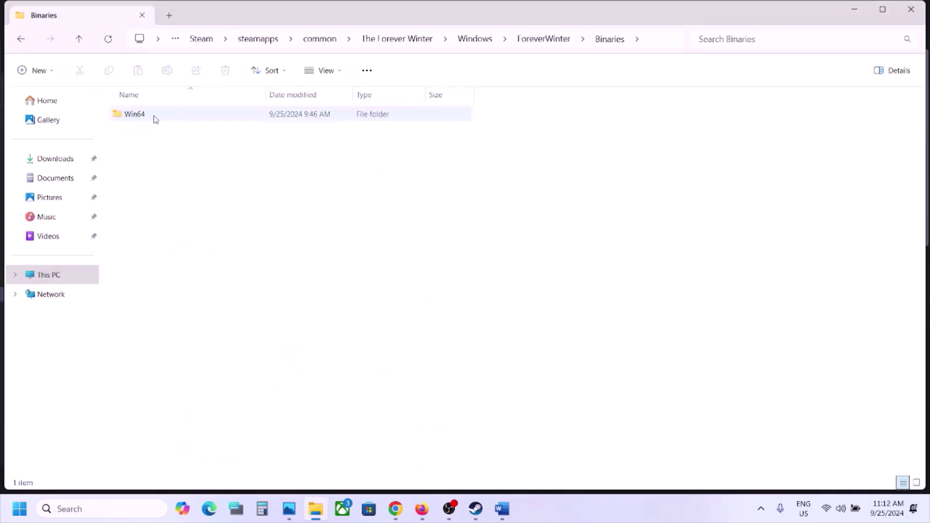
double_click(154, 118)
Set the ForeverWinter-Win64-Shipping application to run as an administrator in its compatibility properties and save the change
click(185, 150)
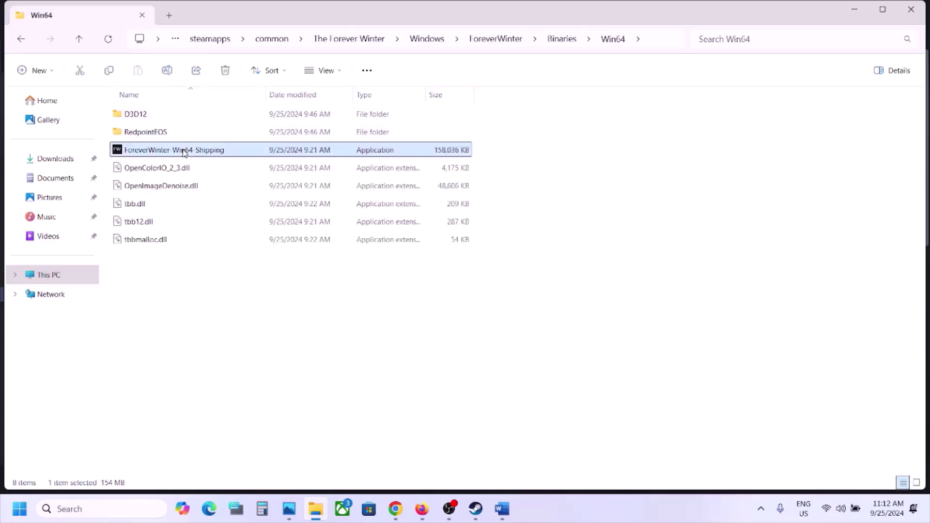
right_click(203, 152)
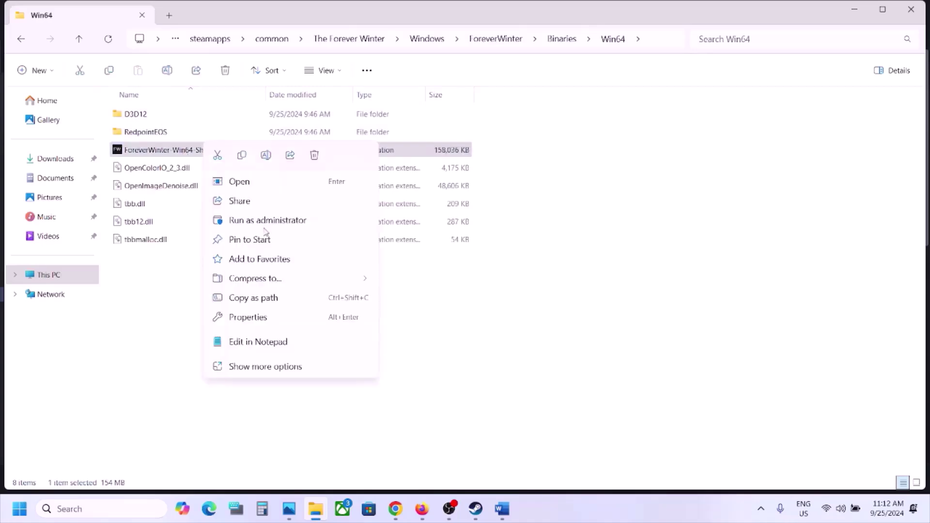
click(258, 317)
click(274, 184)
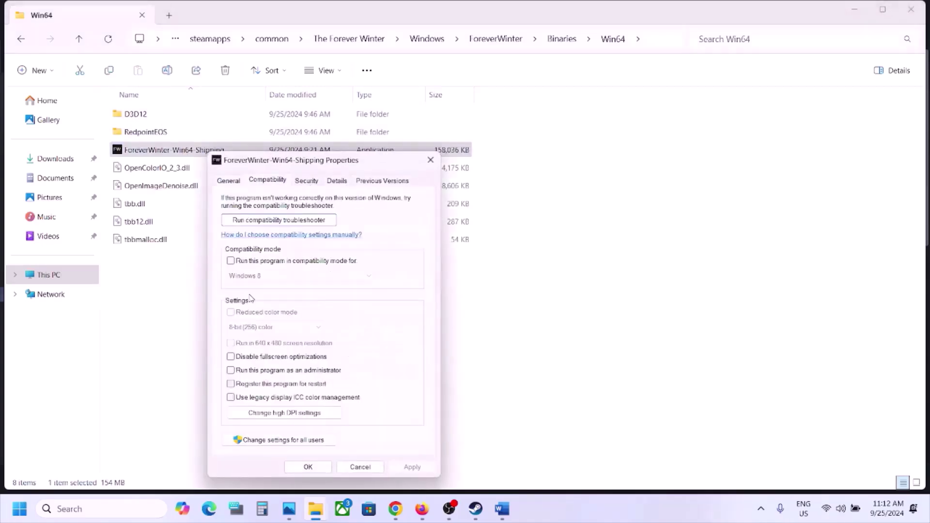
click(231, 371)
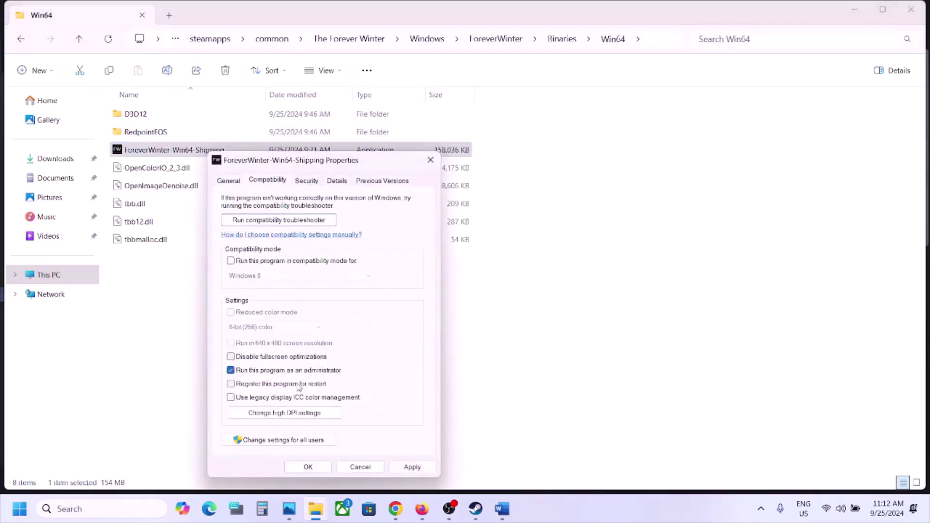
click(399, 467)
click(308, 467)
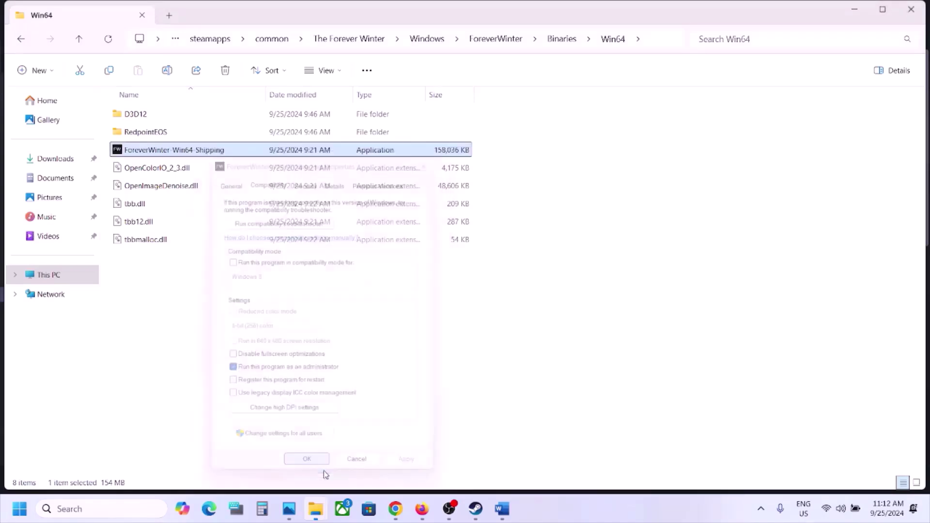
Enable compatibility mode for Windows 8 on ForeverWinter-Win64-Shipping and save the change
right_click(193, 152)
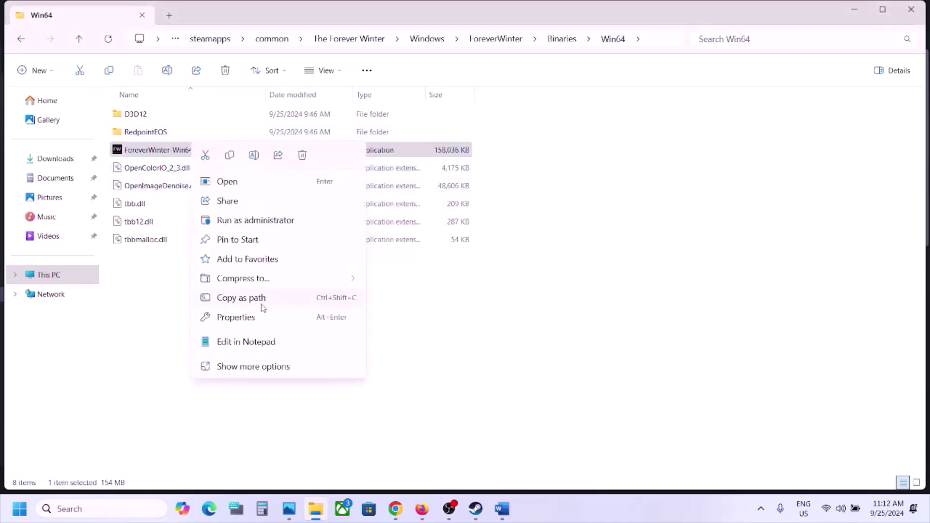
click(235, 317)
click(265, 182)
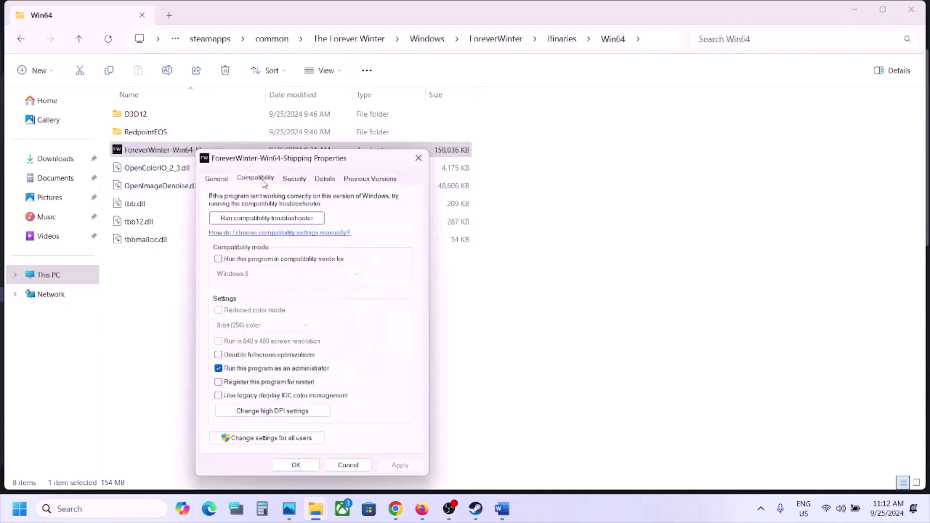
click(219, 260)
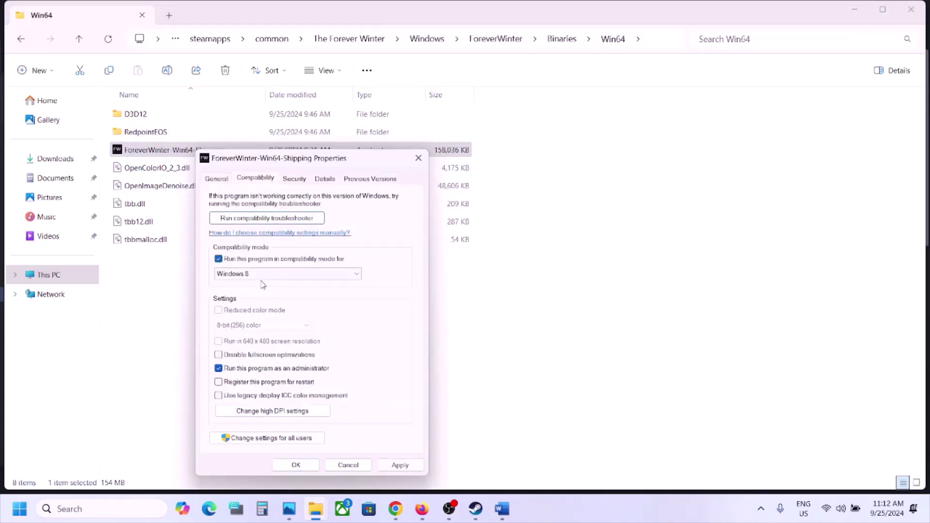
click(396, 465)
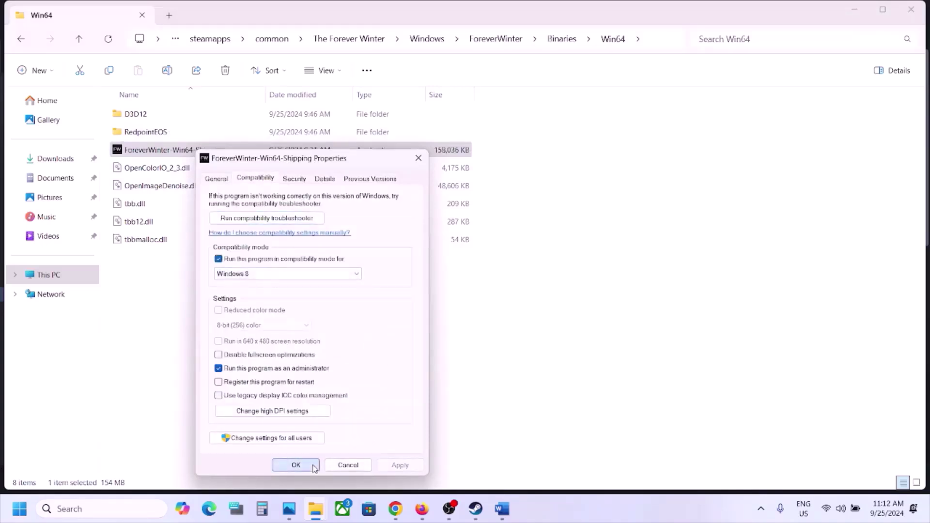
click(296, 465)
Change the compatibility mode of ForeverWinter-Win64-Shipping to Windows 7 and save the change
right_click(187, 150)
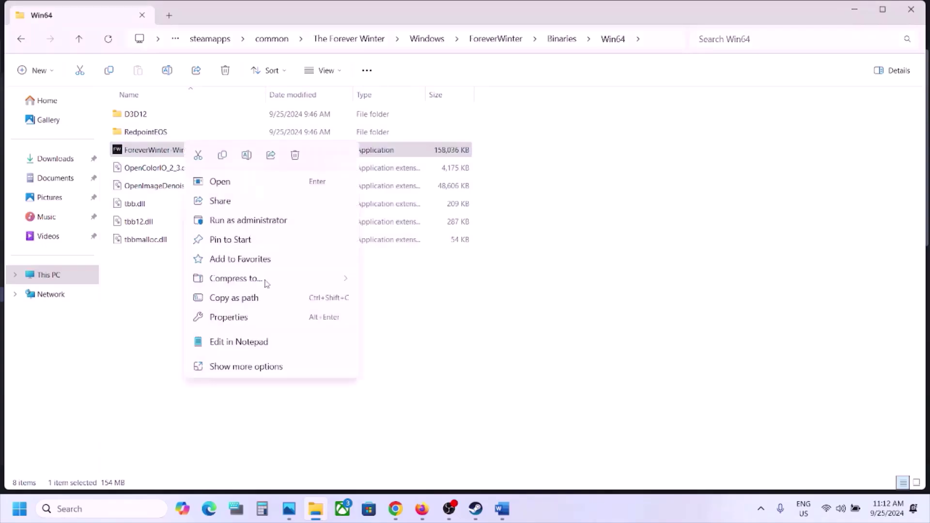
click(263, 320)
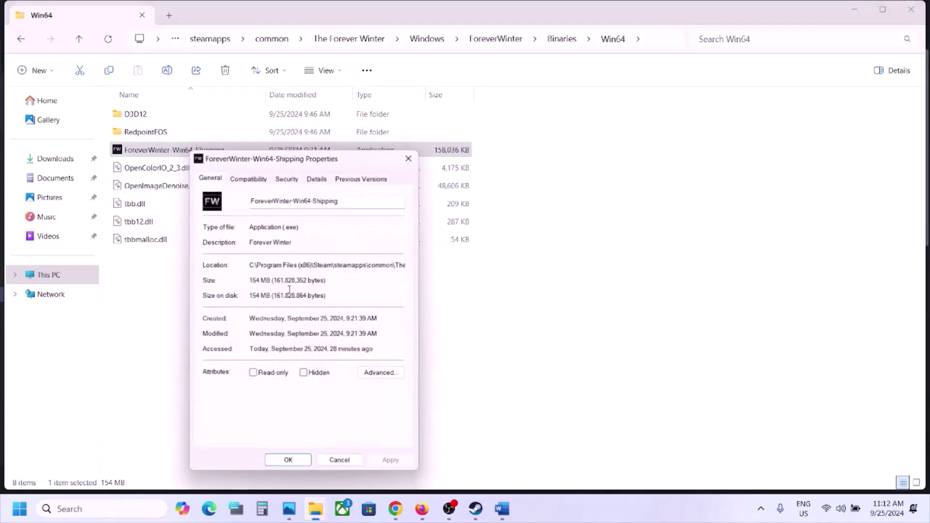
click(248, 178)
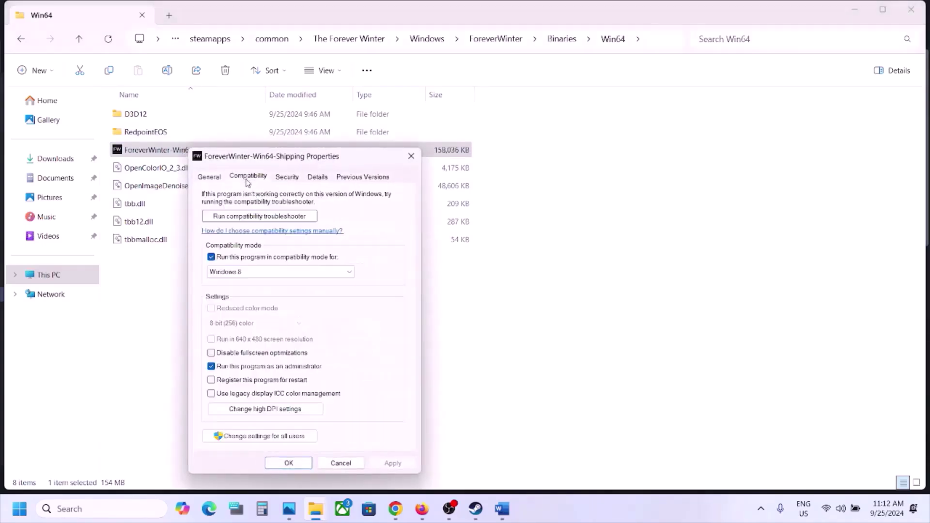
click(250, 275)
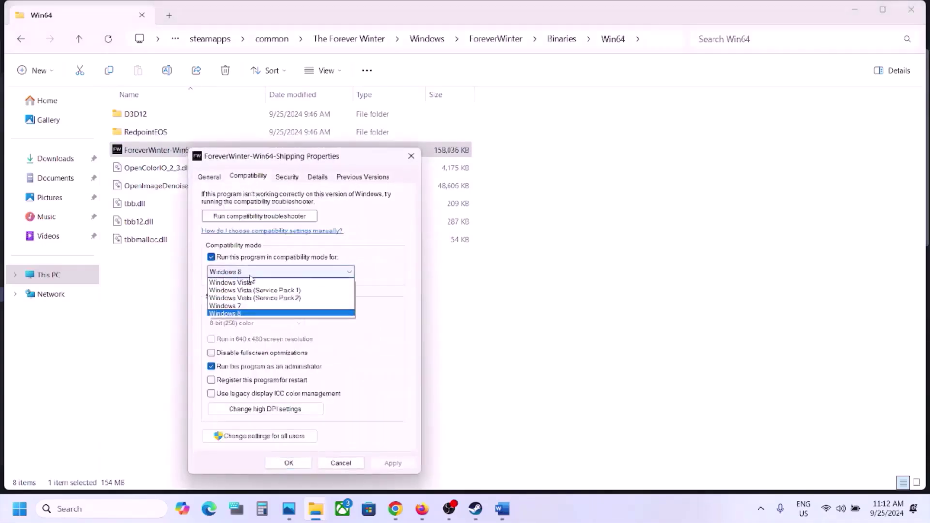
click(241, 306)
click(391, 462)
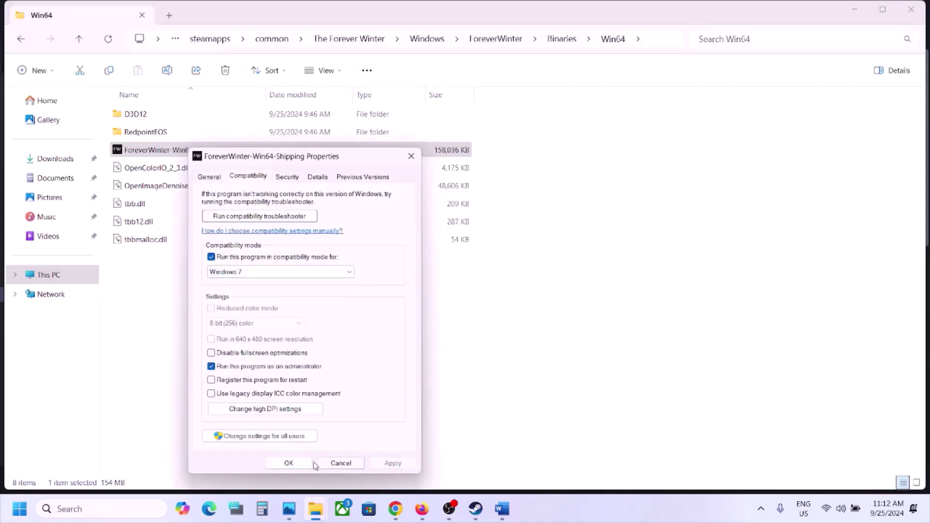
click(289, 464)
Disable fullscreen optimizations for ForeverWinter-Win64-Shipping in its compatibility properties and save the change
right_click(161, 154)
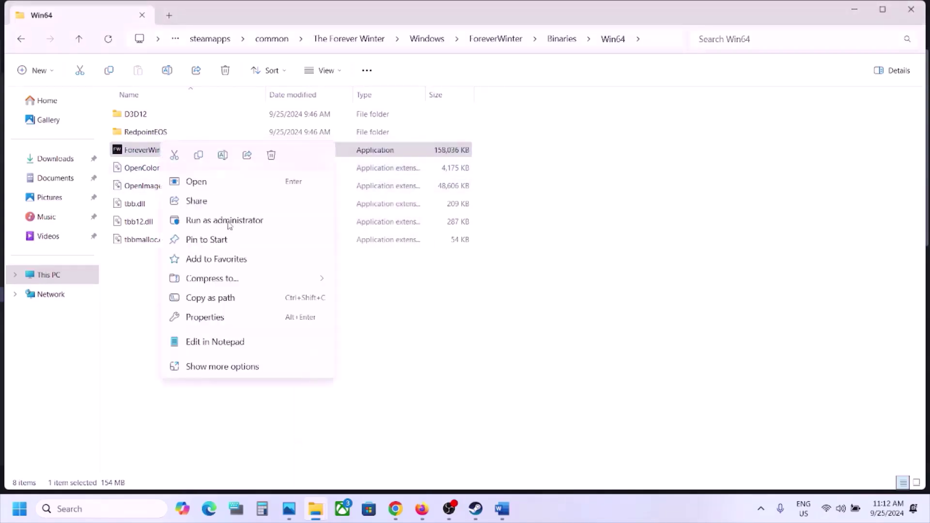
click(224, 320)
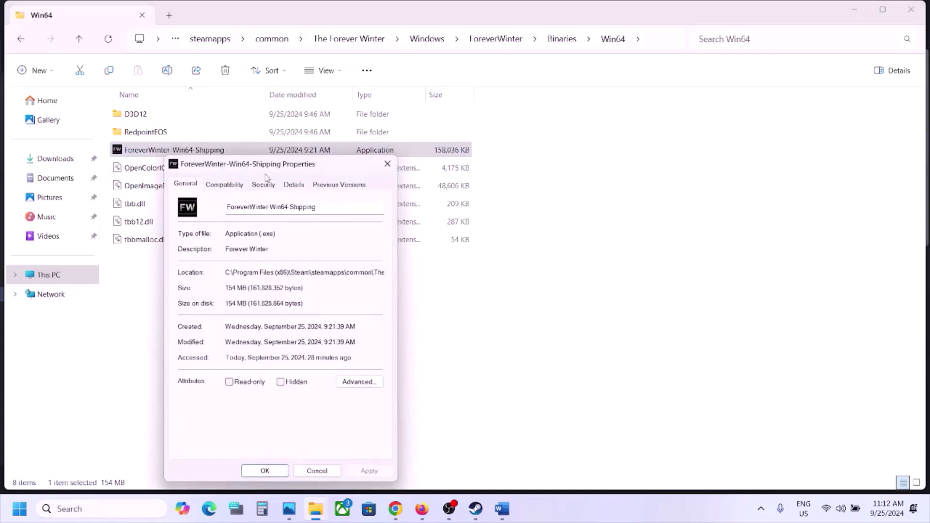
click(231, 185)
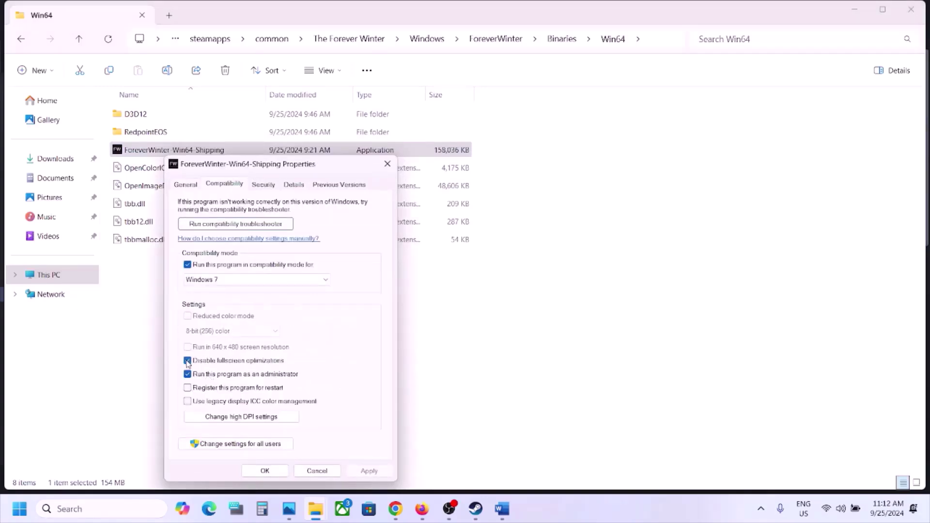
click(369, 471)
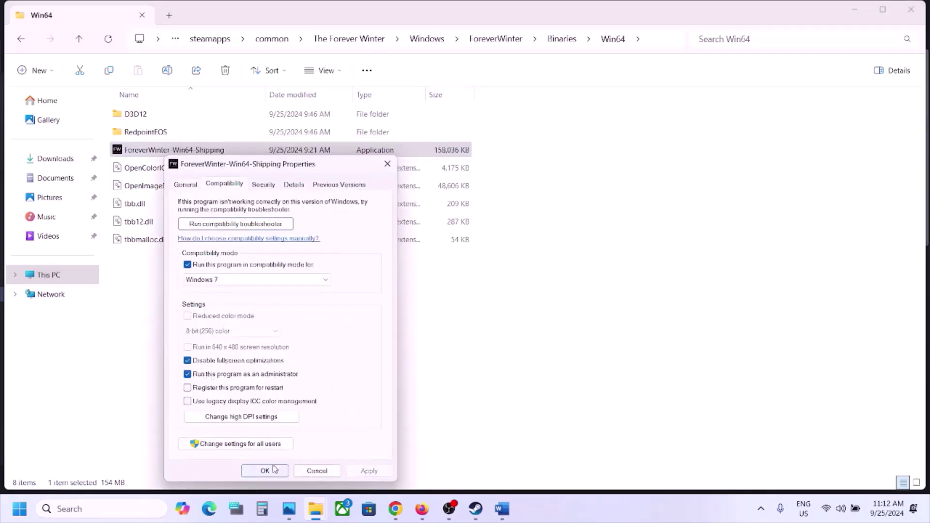
click(274, 470)
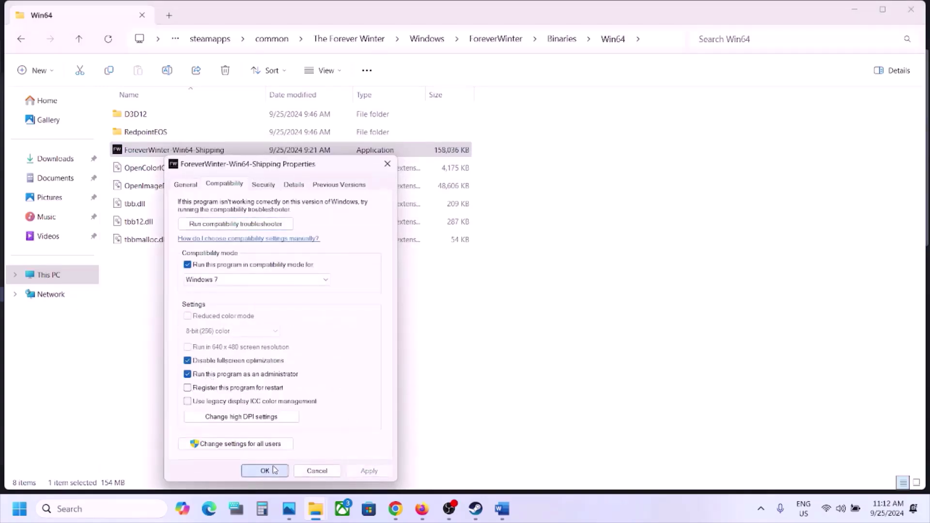
Turn off compatibility mode, disabled fullscreen optimizations and running as administrator for ForeverWinter-Win64-Shipping, and save the changes
right_click(197, 155)
click(254, 316)
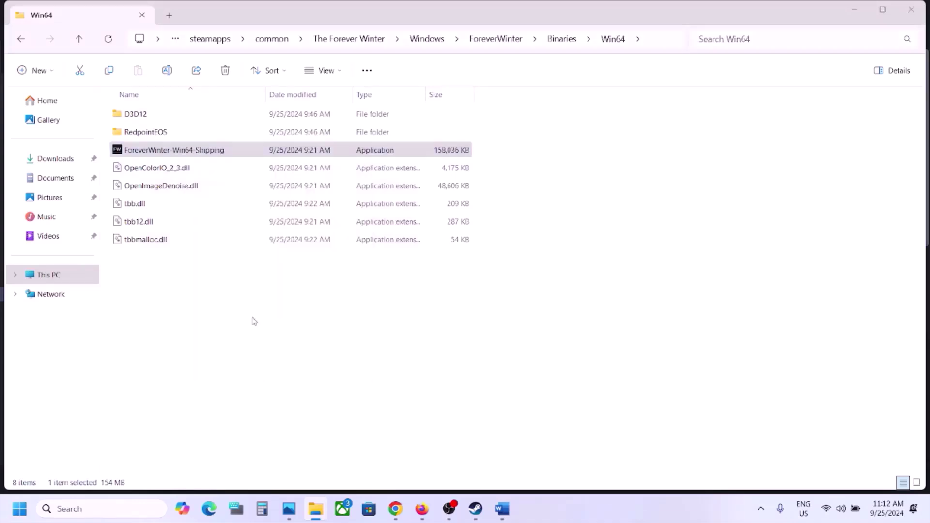
click(261, 182)
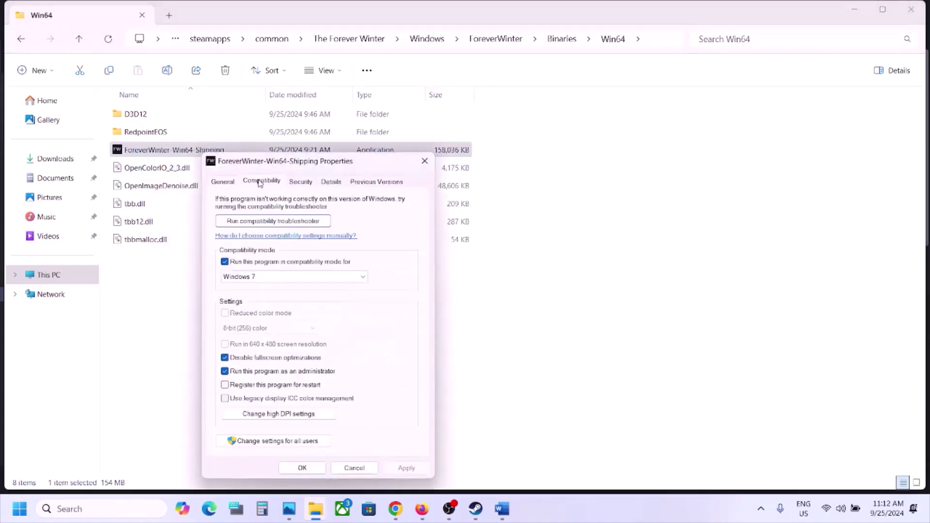
click(225, 261)
click(225, 358)
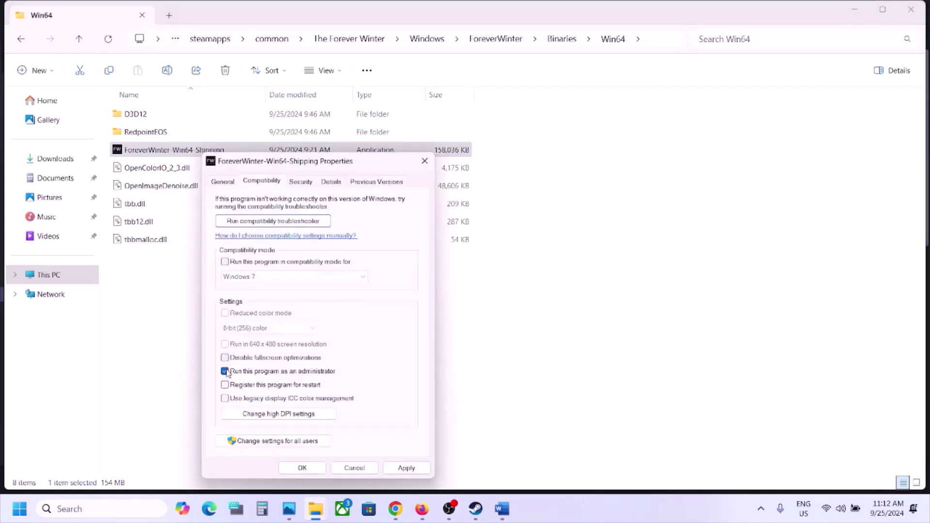
click(399, 466)
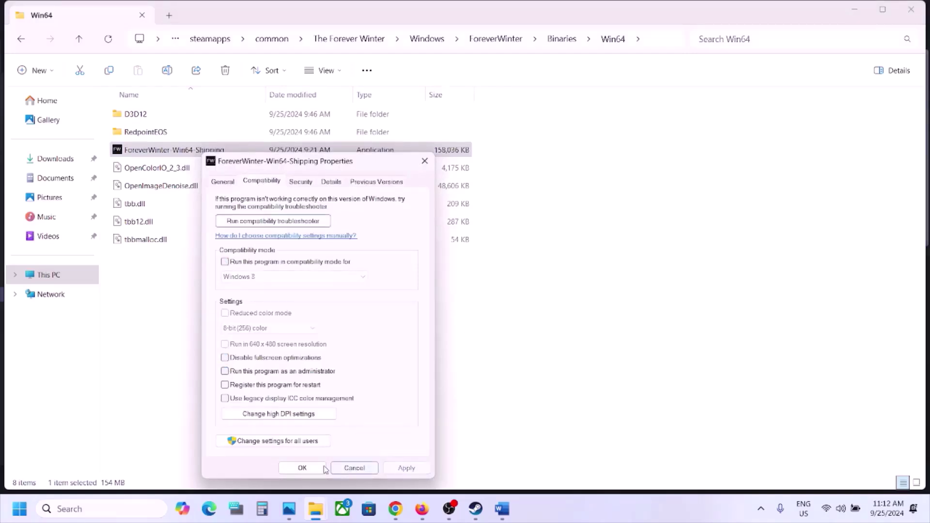
click(302, 468)
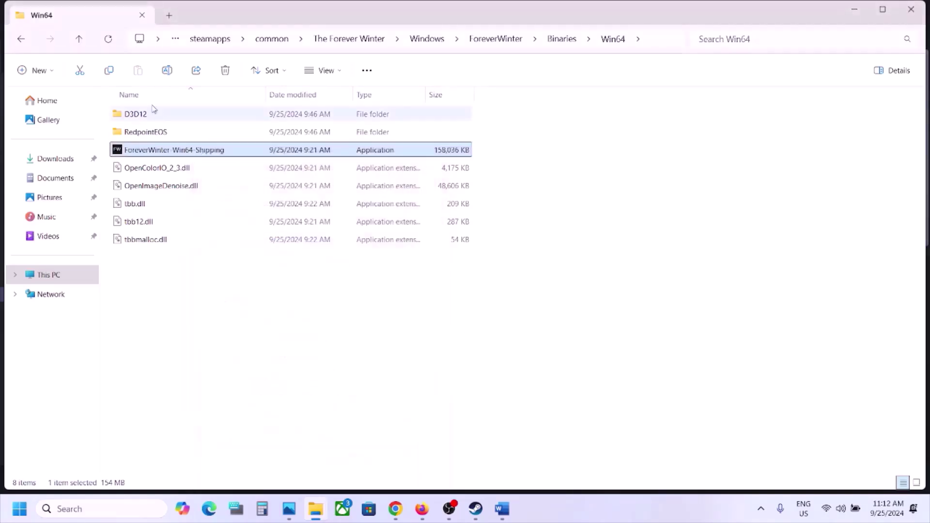
Go back up to the game's Windows folder and select the ForeverWinter application
click(80, 40)
click(80, 39)
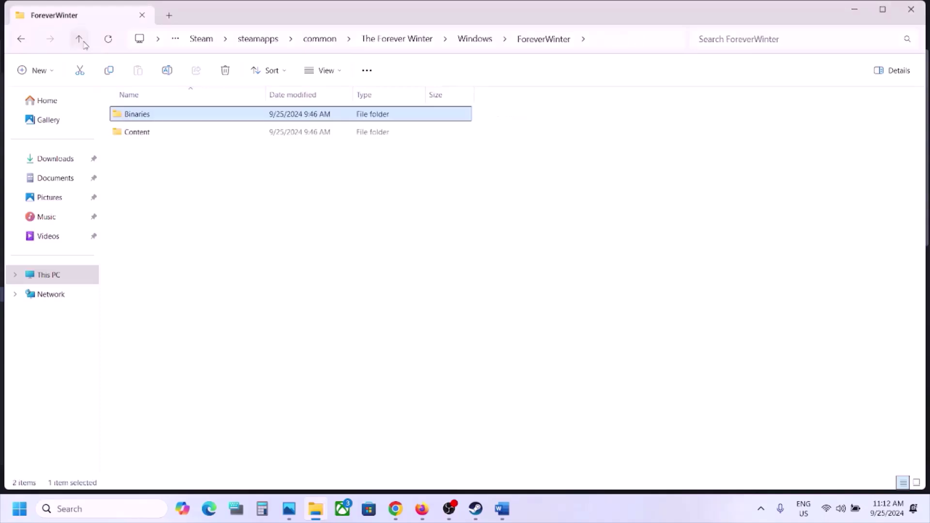
click(80, 40)
click(158, 169)
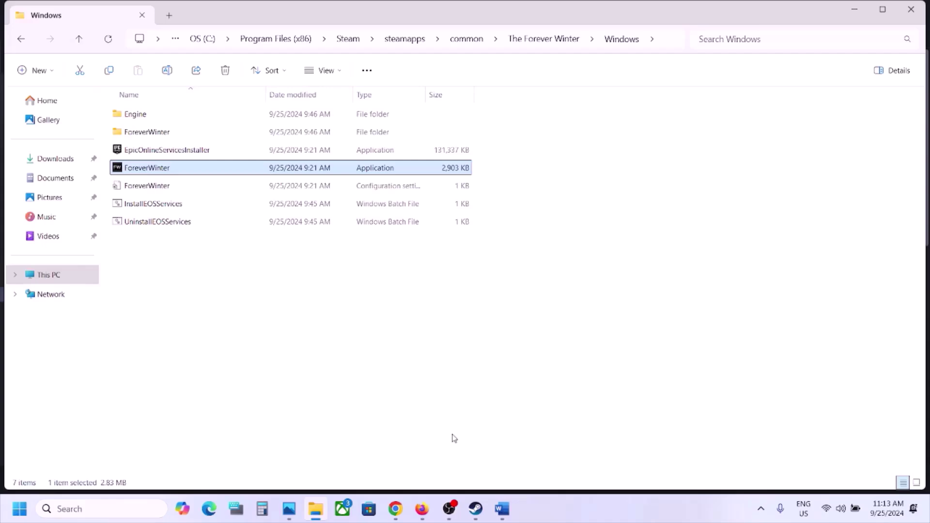
Switch to Word and highlight Step 11's instruction to allow the game exe file in the antivirus program
click(477, 509)
click(502, 508)
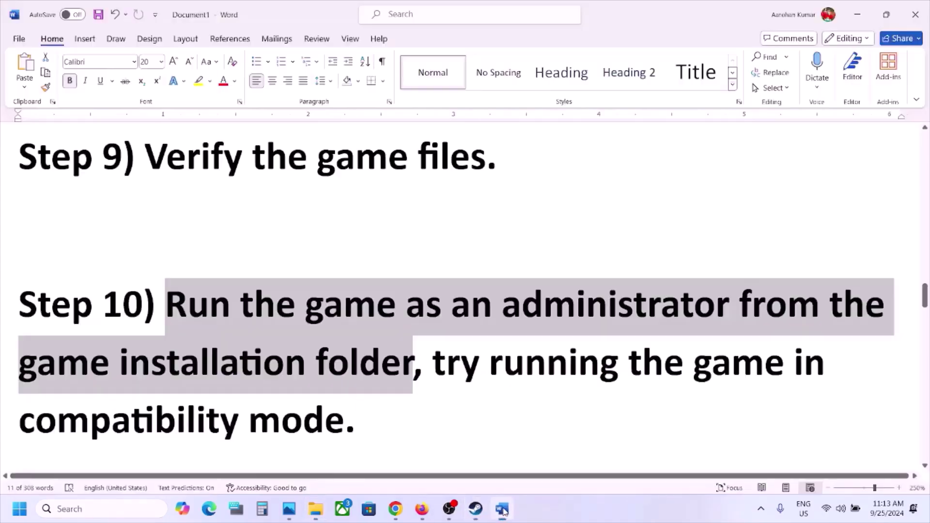
scroll(370, 329, down, 4)
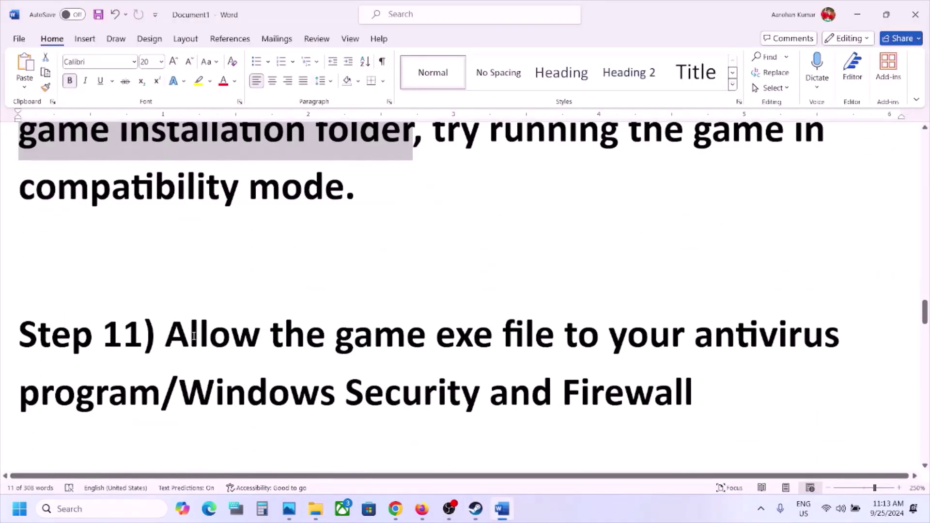
drag(193, 335, 214, 397)
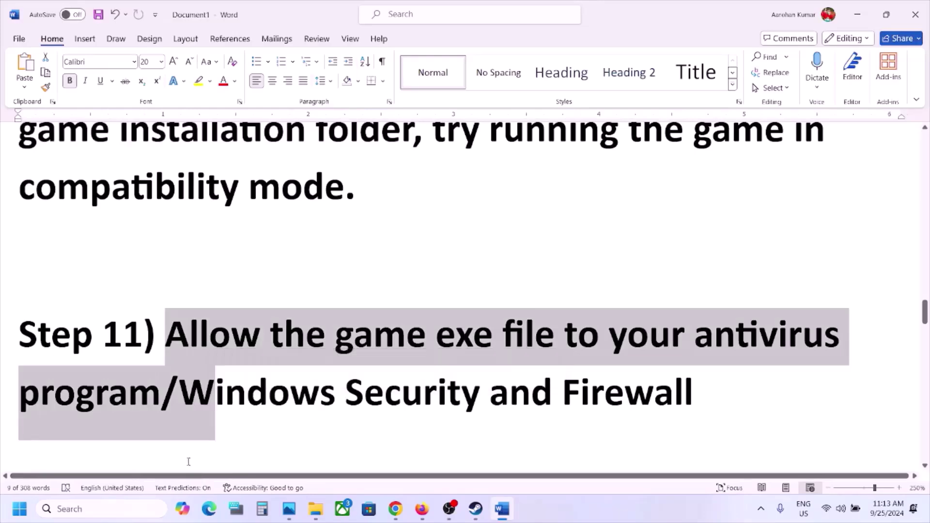
Return to Word and highlight the first line of Step 11's instruction about allowing the game exe file
key(super+i)
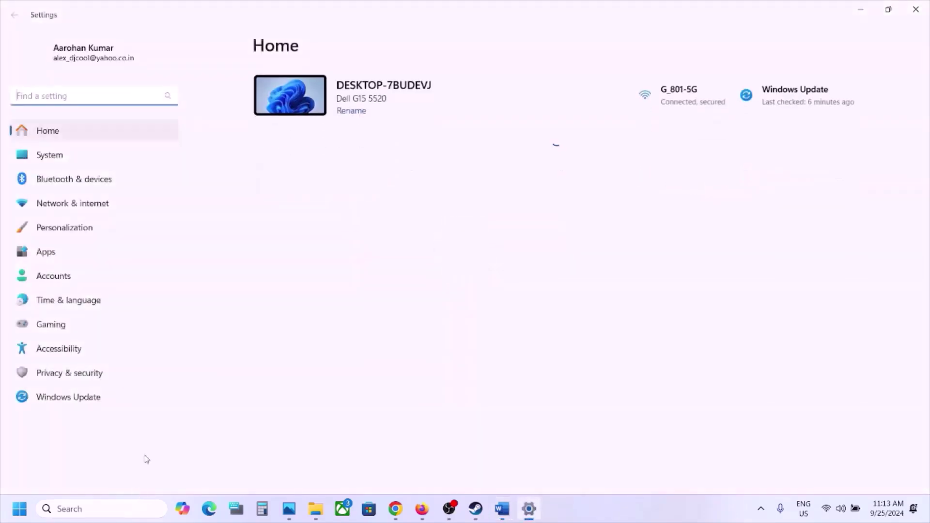
click(500, 509)
click(288, 369)
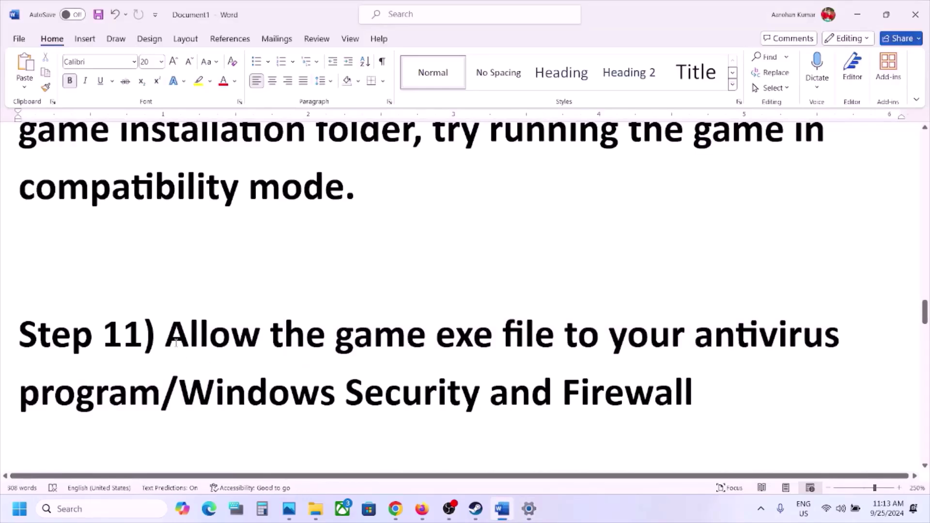
drag(166, 339, 709, 342)
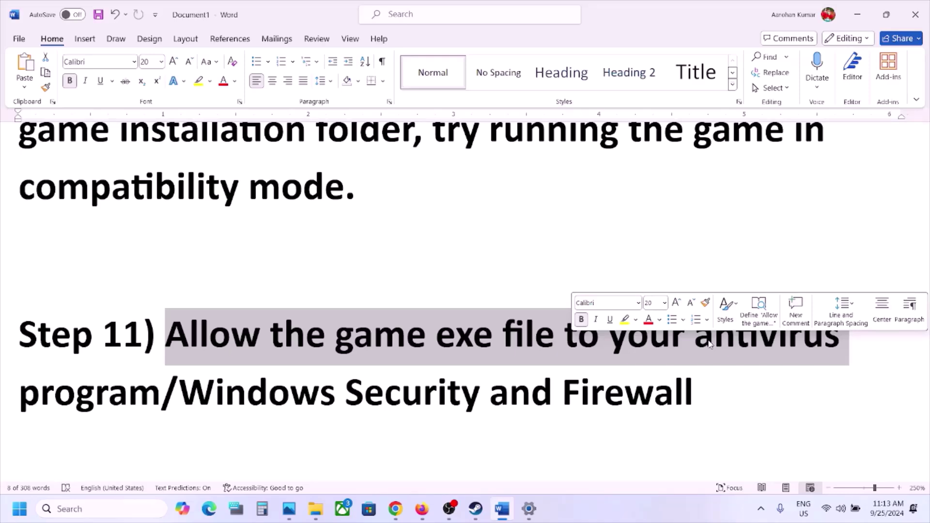
Switch to Windows Settings and open virus and threat protection from the Windows Security page under Privacy & security
key(super+i)
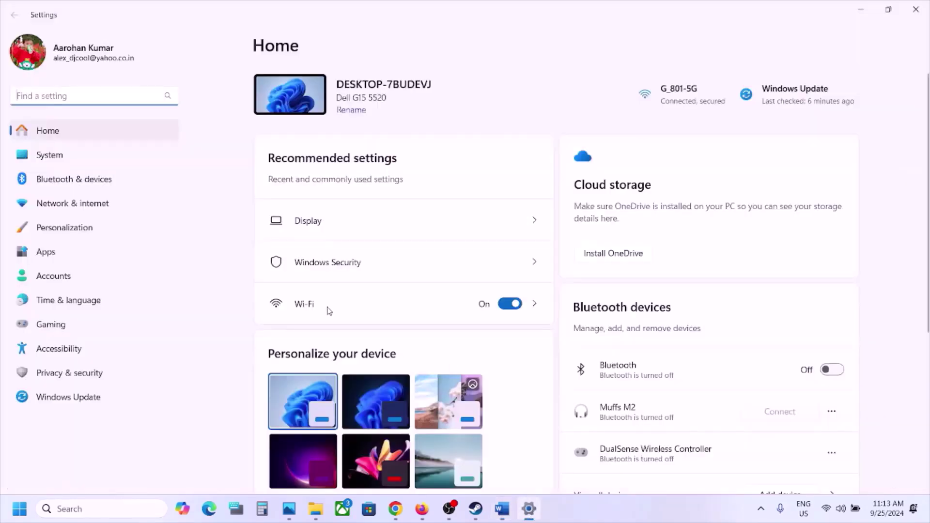
click(100, 403)
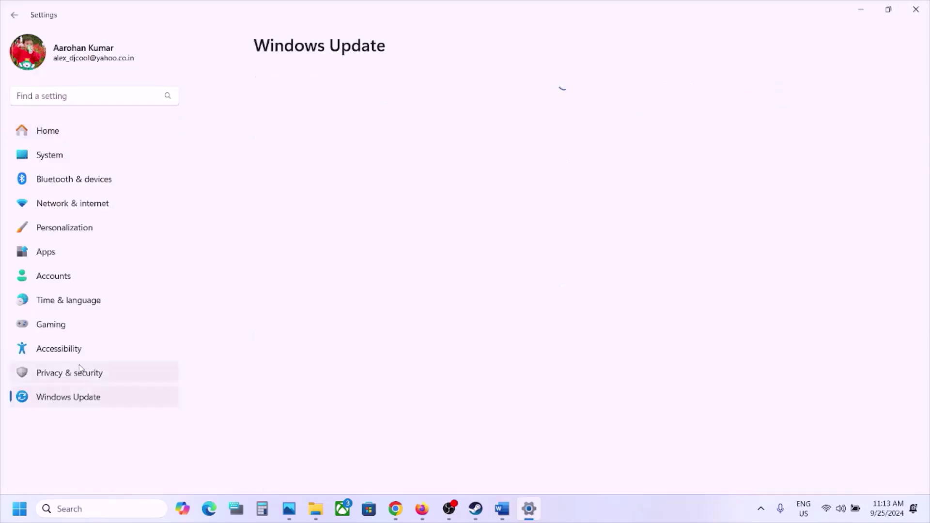
click(80, 375)
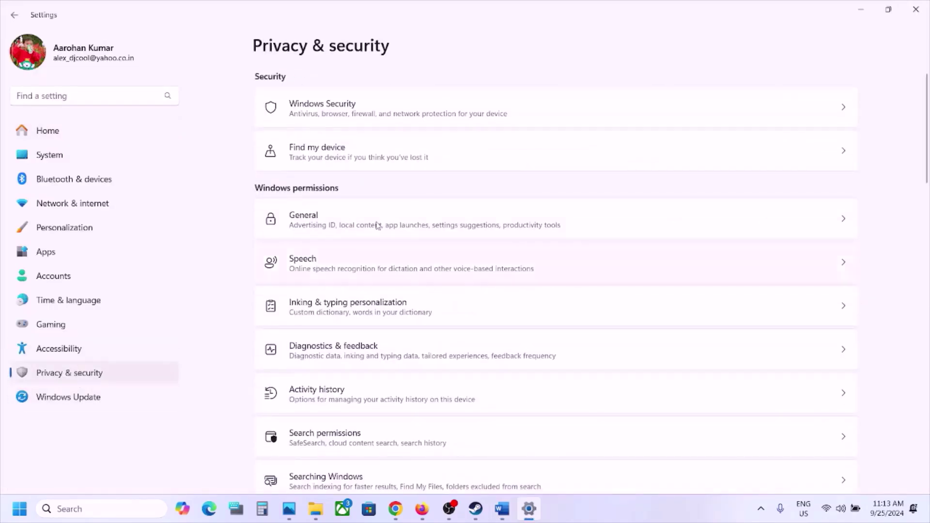
click(403, 103)
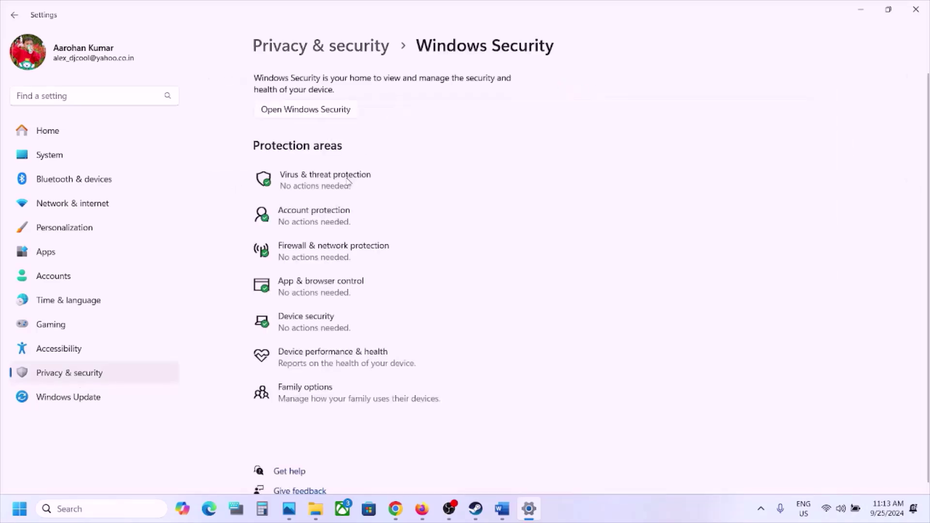
click(348, 181)
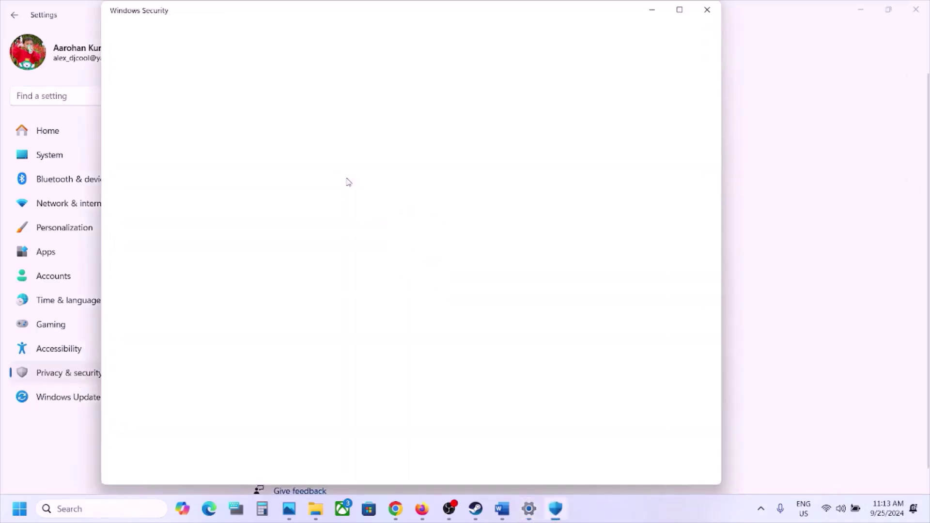
Open the ransomware protection settings and go to allowing an app through Controlled folder access
scroll(354, 257, down, 4)
scroll(358, 262, up, 1)
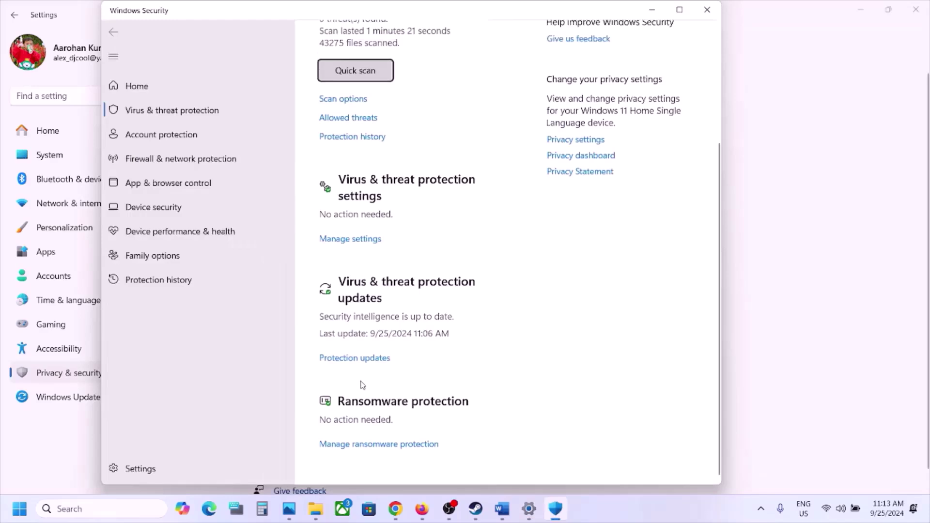
click(357, 445)
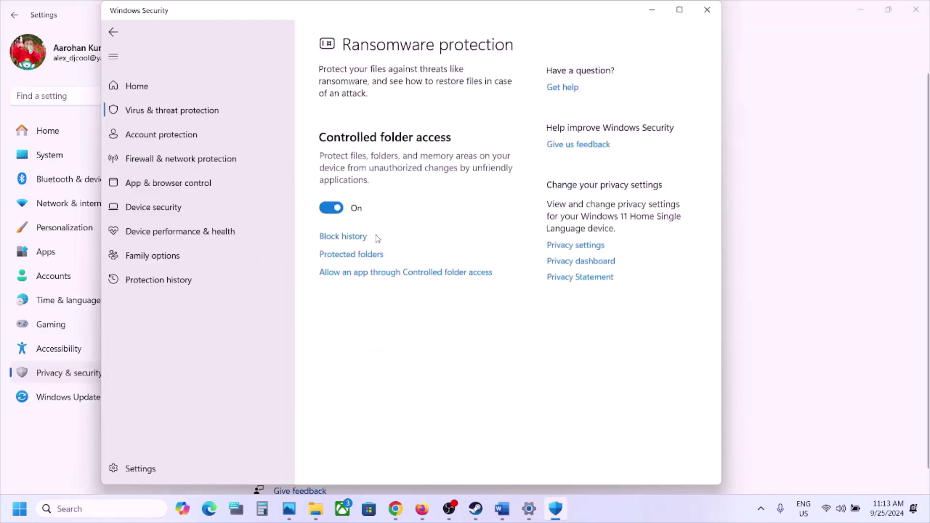
click(394, 274)
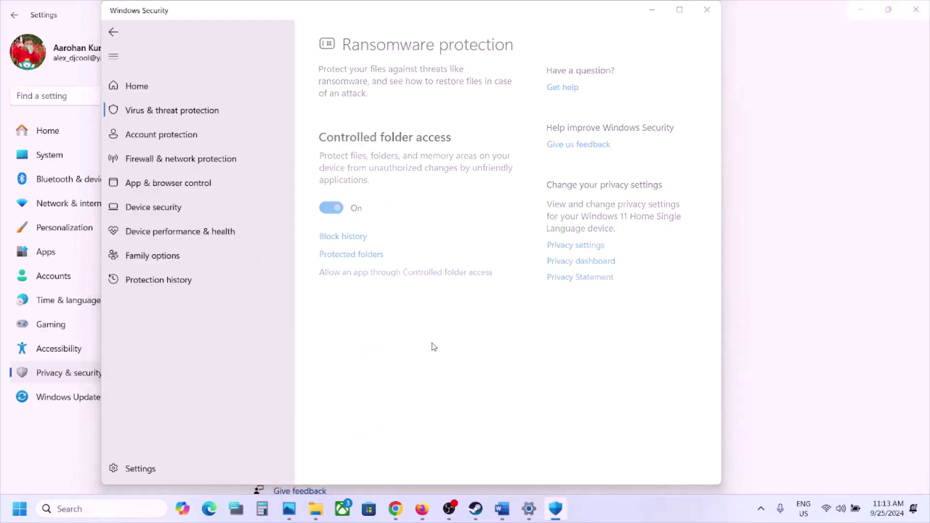
Add the ForeverWinter application from steamapps\common\The Forever Winter\Windows to the apps allowed through Controlled folder access
click(376, 167)
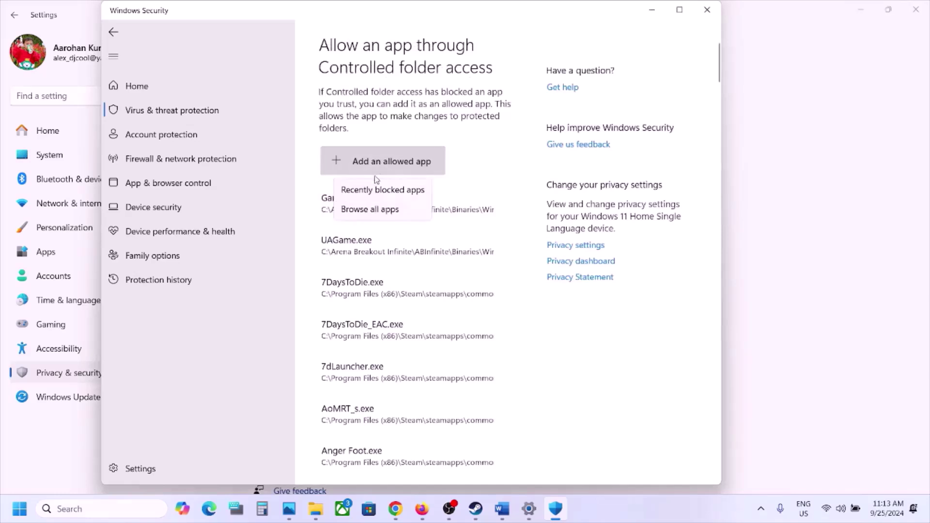
click(377, 209)
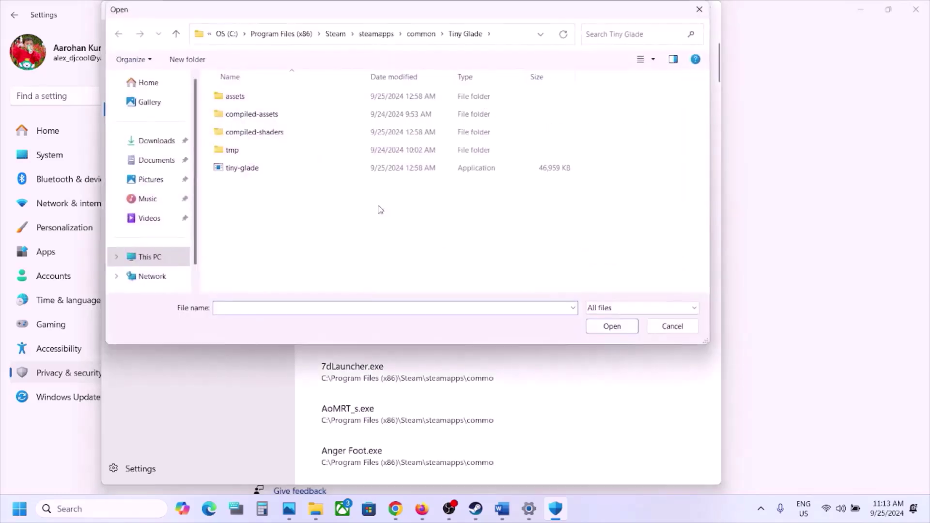
click(421, 34)
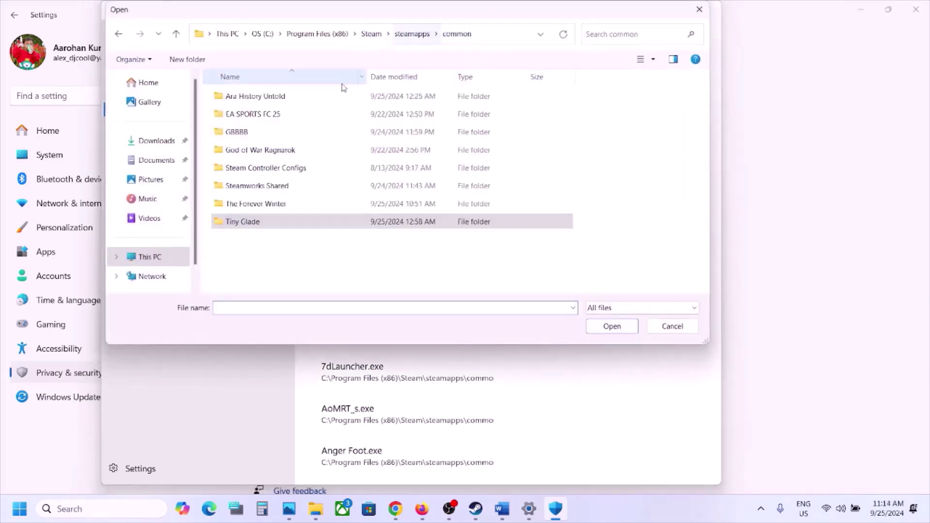
double_click(257, 204)
click(253, 98)
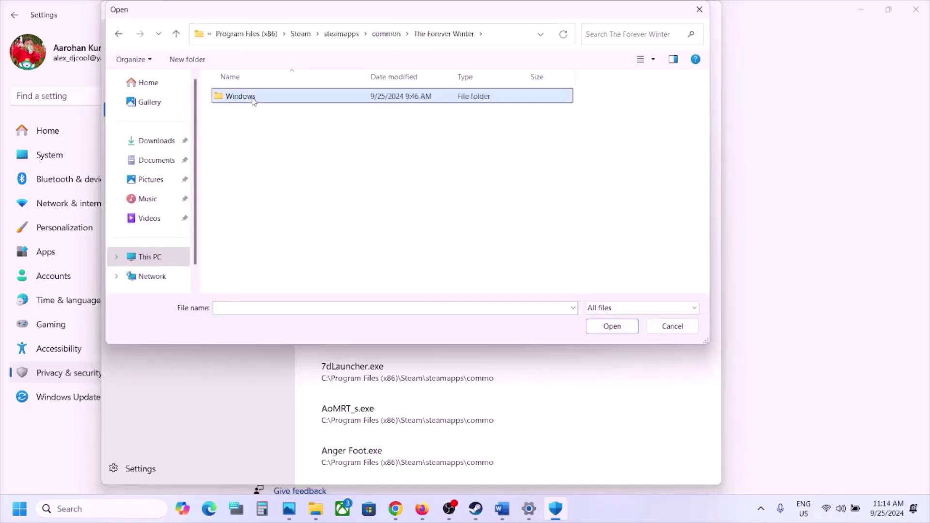
double_click(253, 98)
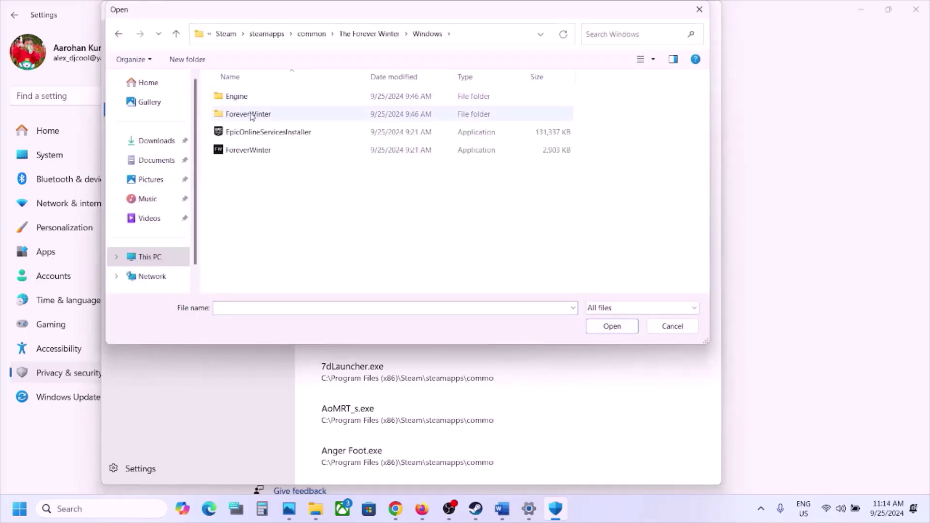
click(250, 151)
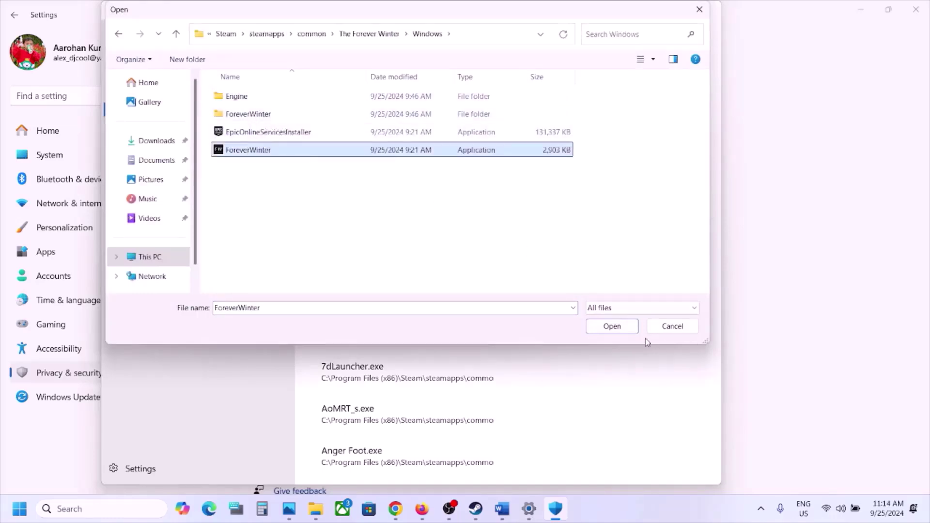
click(613, 328)
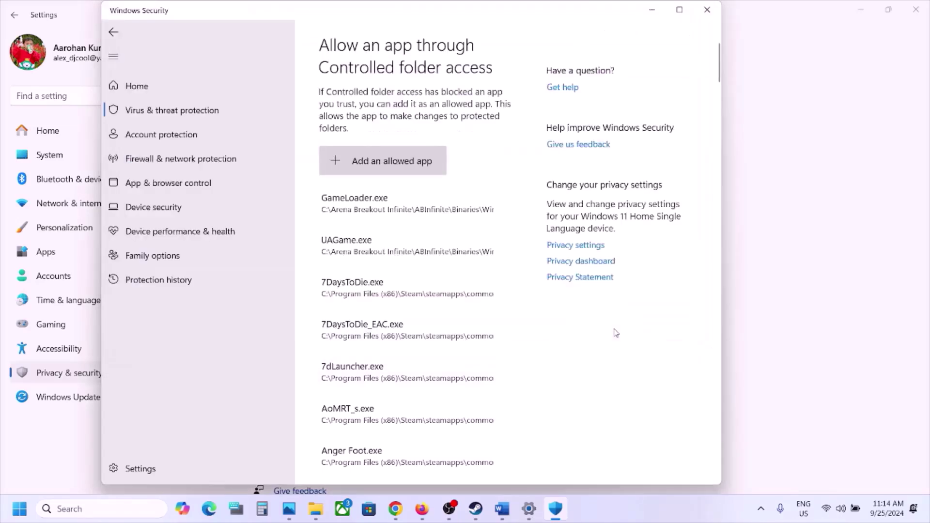
Add ForeverWinter-Win64-Shipping from the ForeverWinter\Binaries\Win64 folder to the apps allowed through Controlled folder access
click(427, 162)
click(378, 207)
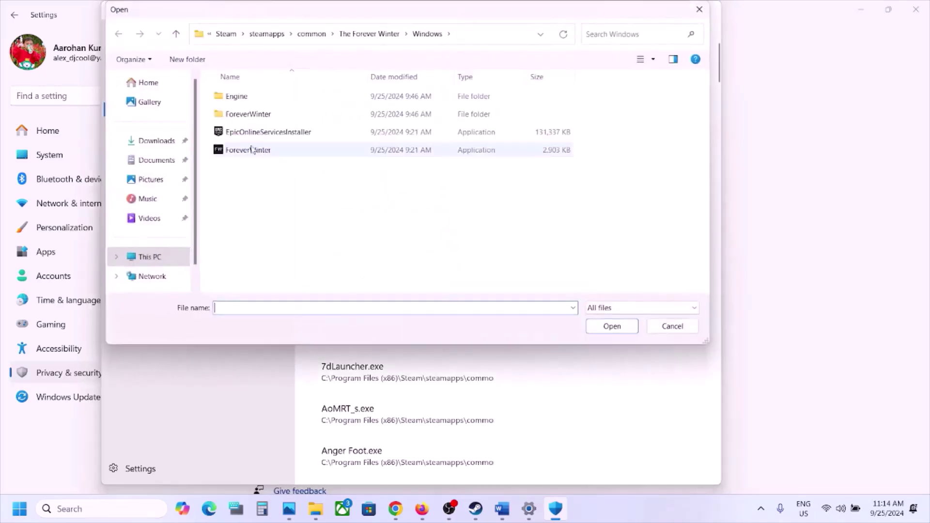
double_click(247, 114)
double_click(238, 96)
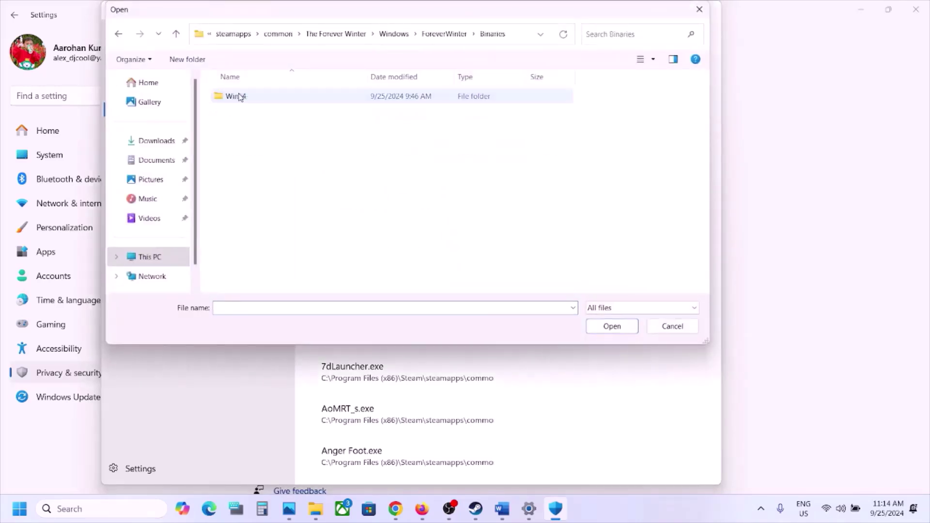
double_click(239, 95)
click(255, 133)
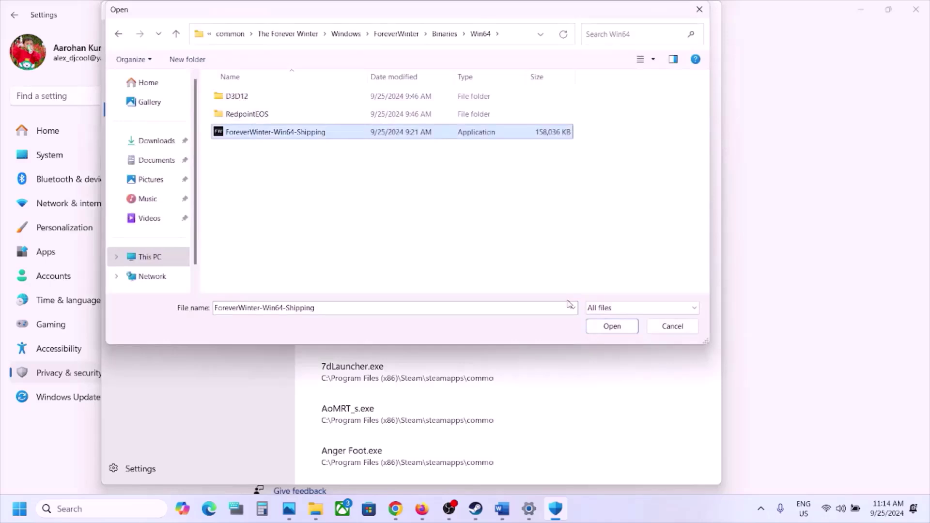
click(613, 326)
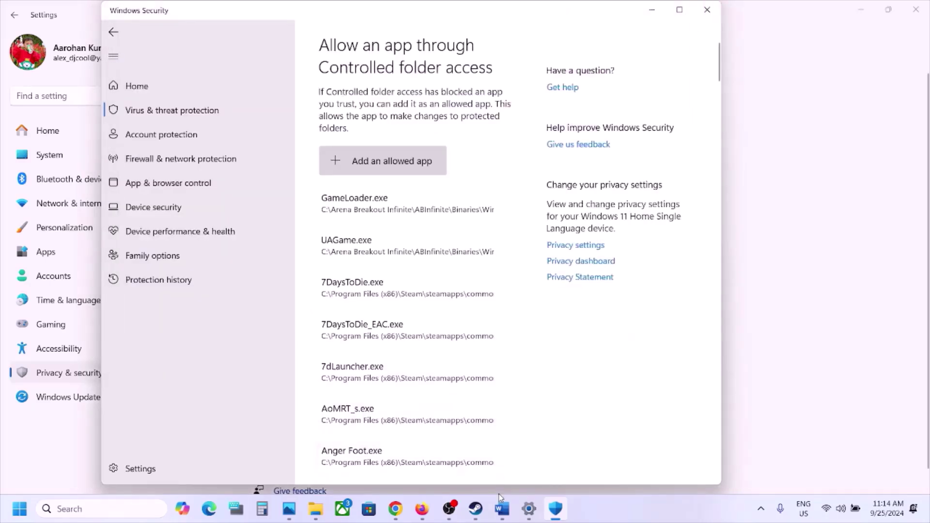
Open Control Panel and go to the allowed apps of Windows Defender Firewall under System and Security
click(116, 504)
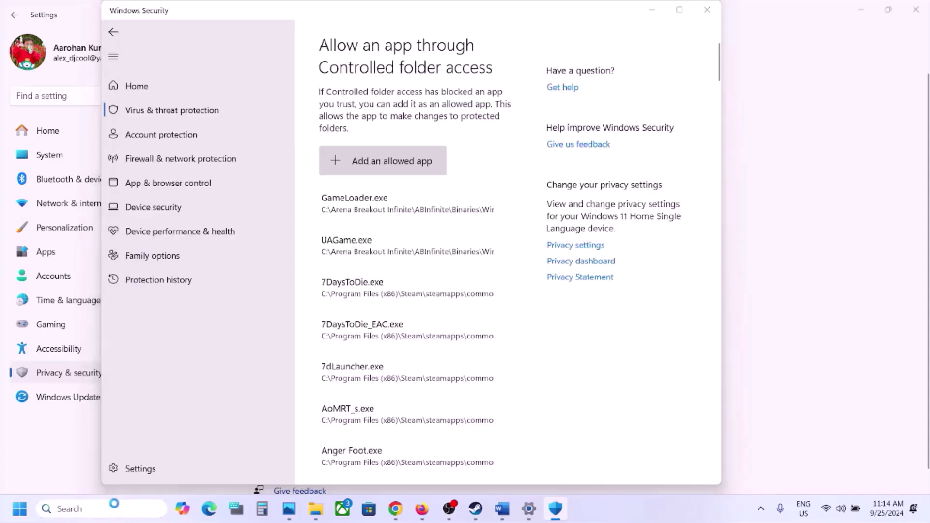
text(control)
key(Return)
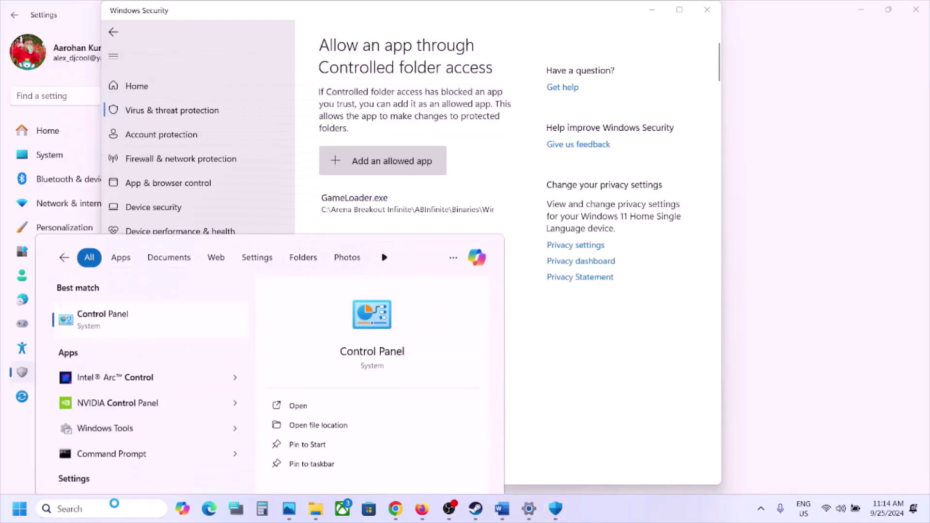
click(226, 118)
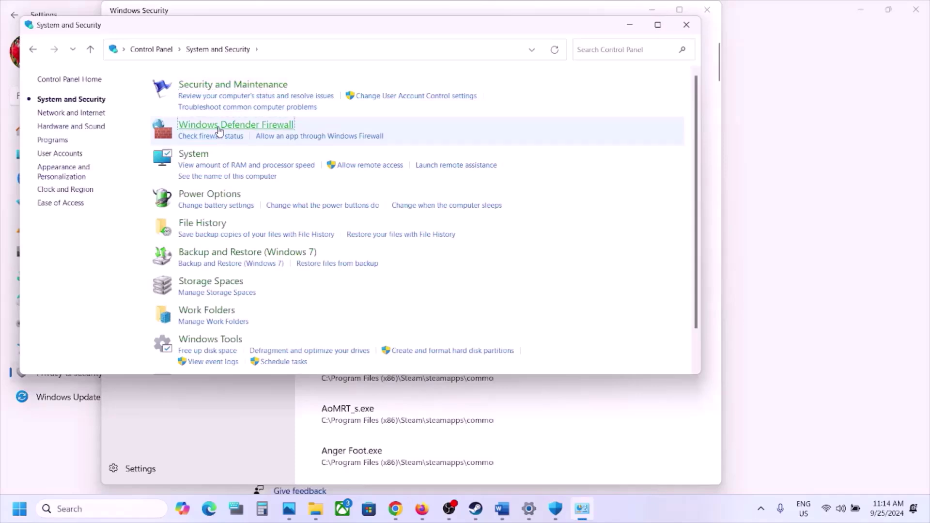
click(218, 127)
click(82, 115)
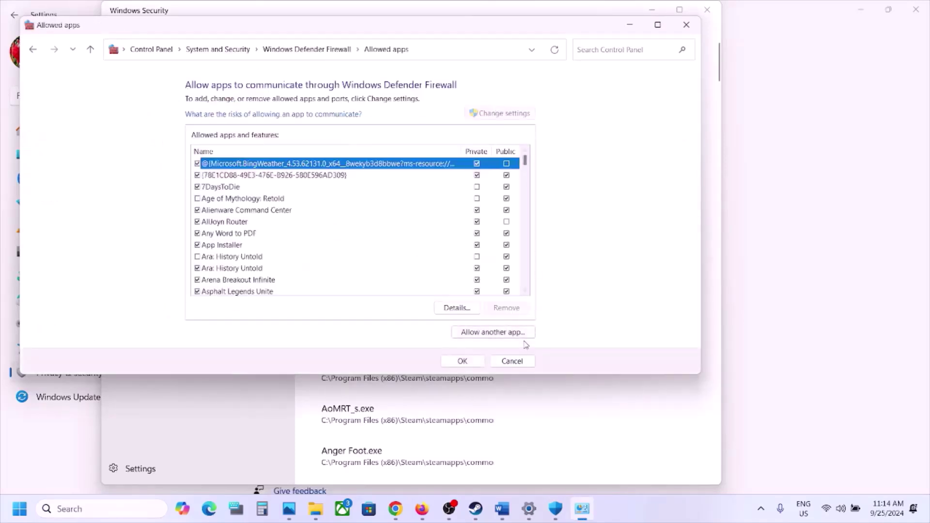
Try to add the ForeverWinter application from The Forever Winter\Windows folder to the apps allowed through Windows Defender Firewall
click(519, 332)
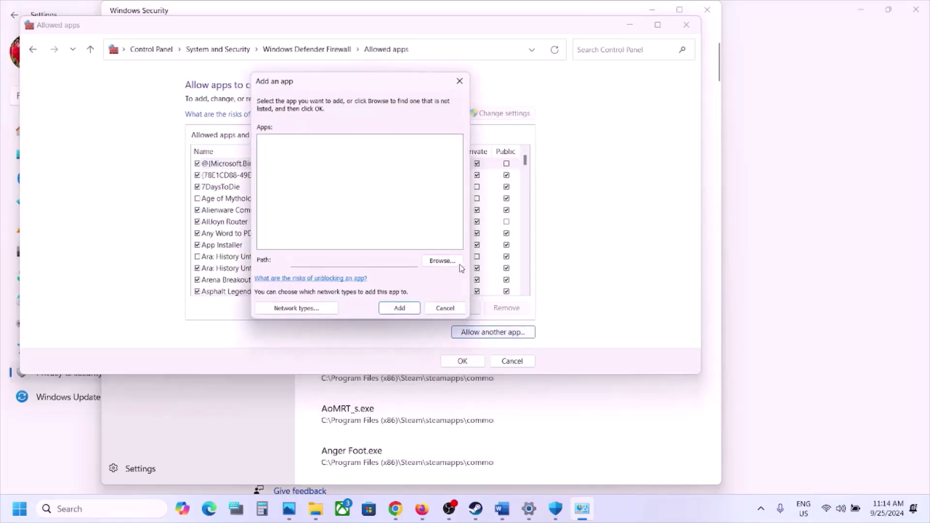
click(442, 261)
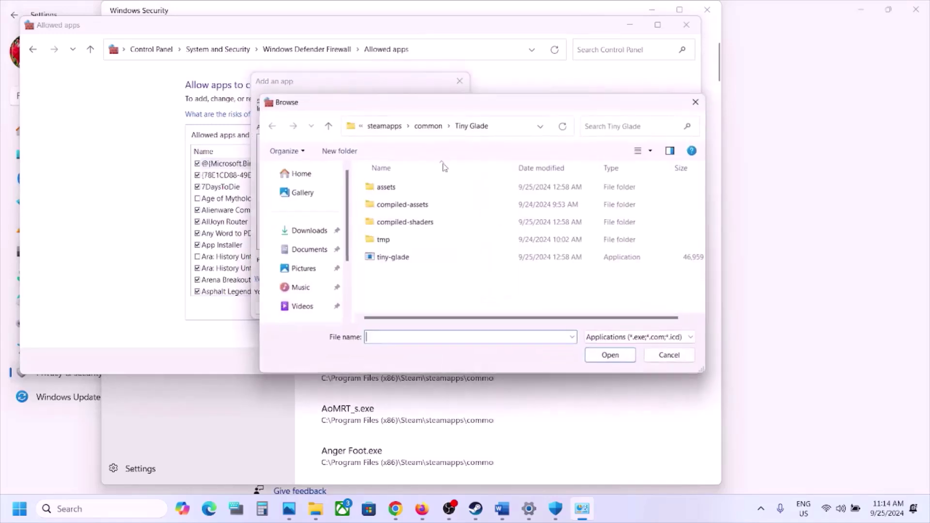
click(428, 123)
double_click(415, 291)
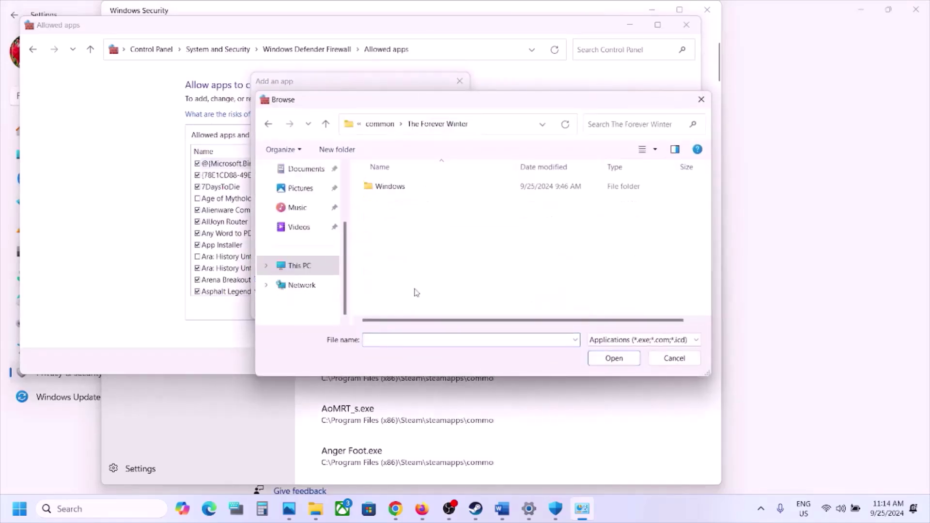
double_click(390, 192)
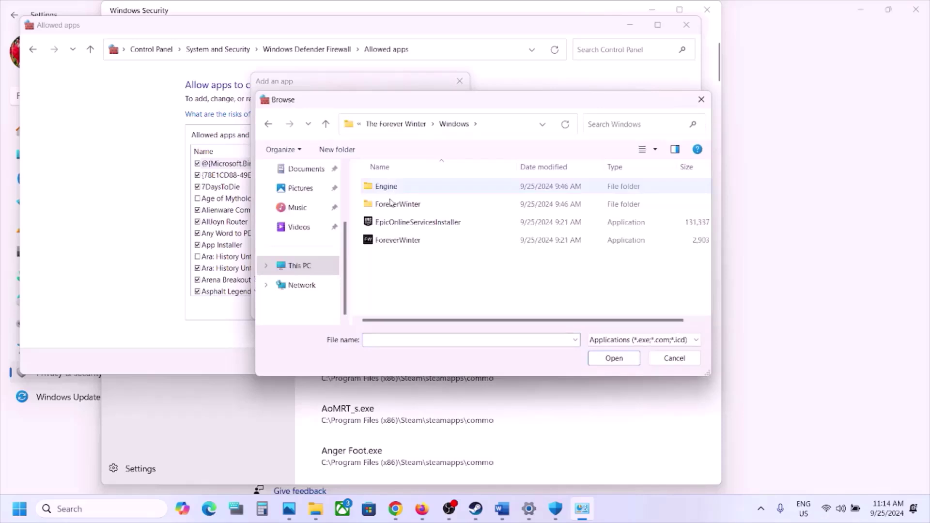
click(395, 239)
click(615, 358)
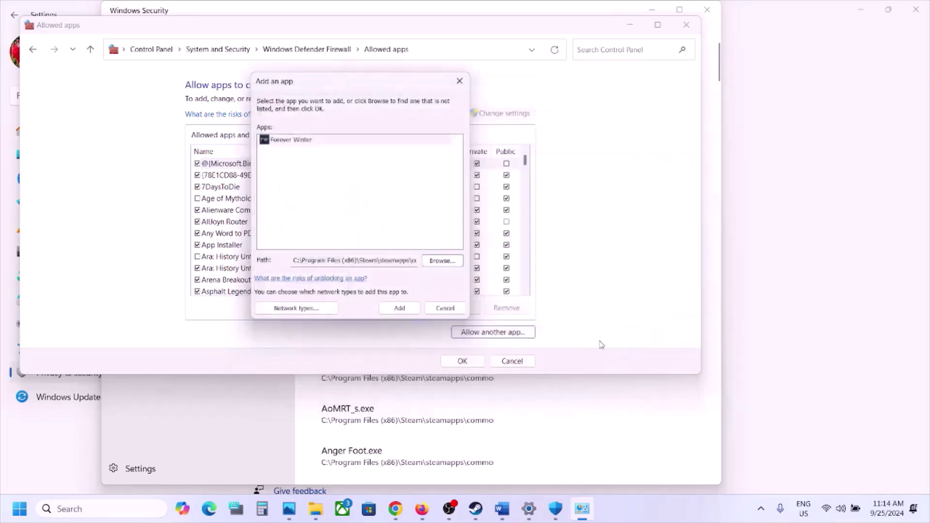
click(400, 309)
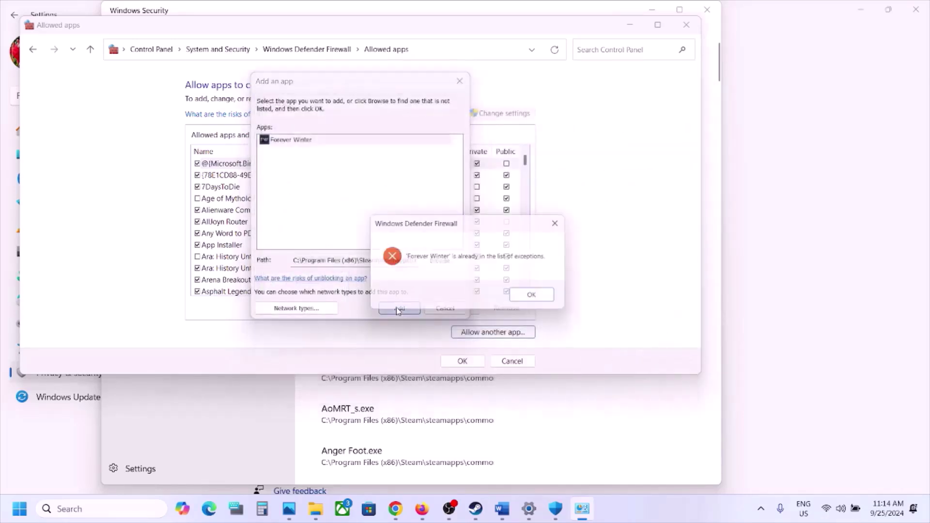
click(542, 298)
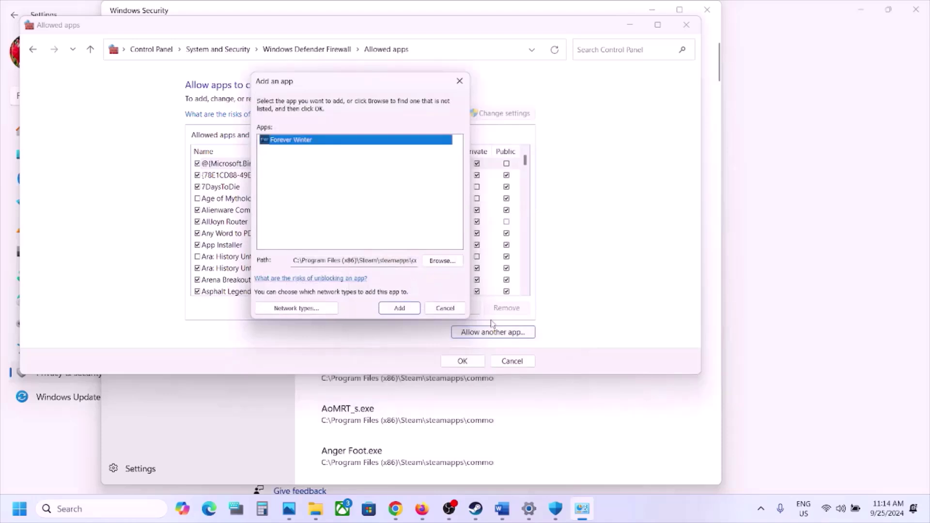
Try to add ForeverWinter-Win64-Shipping from the ForeverWinter\Binaries\Win64 folder to the apps allowed through Windows Defender Firewall
click(443, 261)
double_click(397, 205)
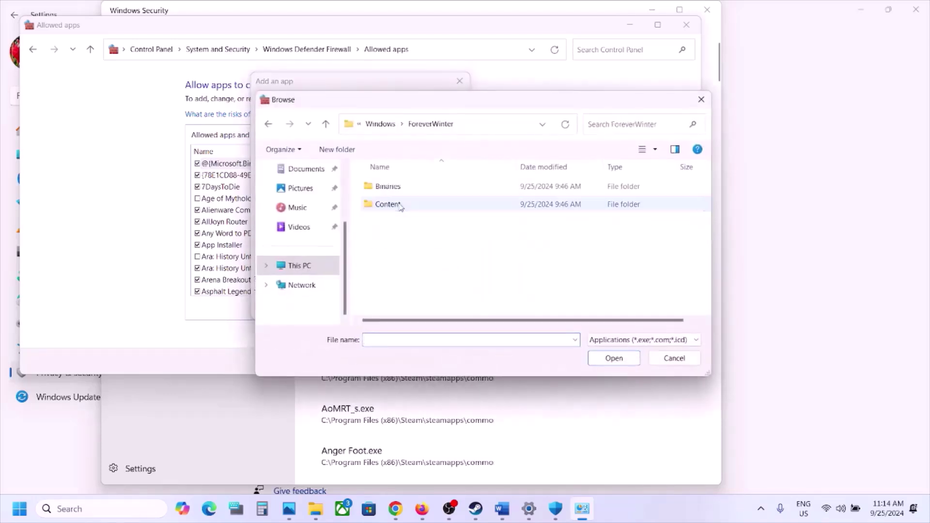
double_click(395, 187)
double_click(398, 189)
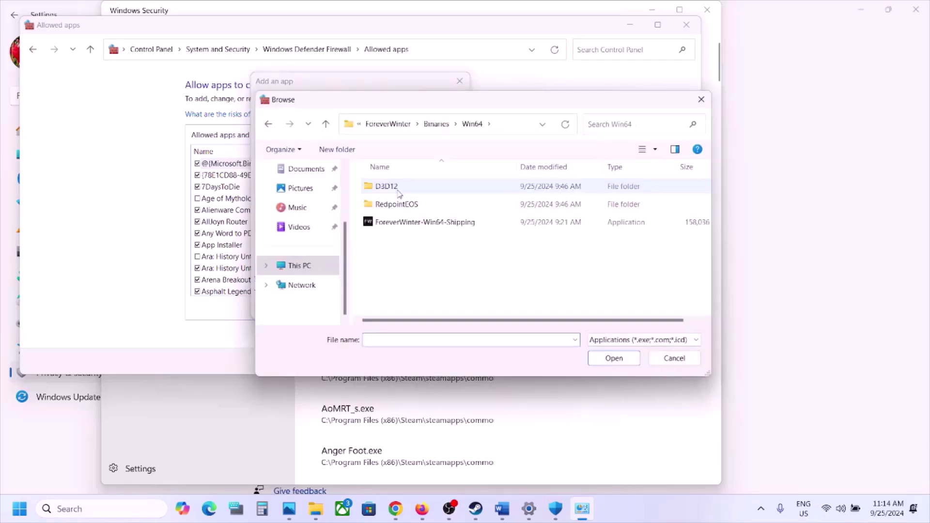
click(398, 223)
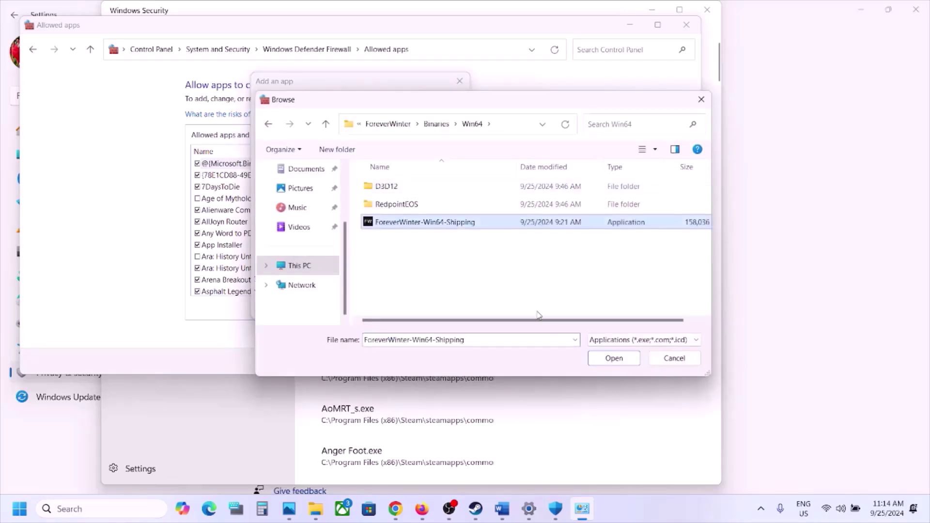
click(614, 359)
click(393, 308)
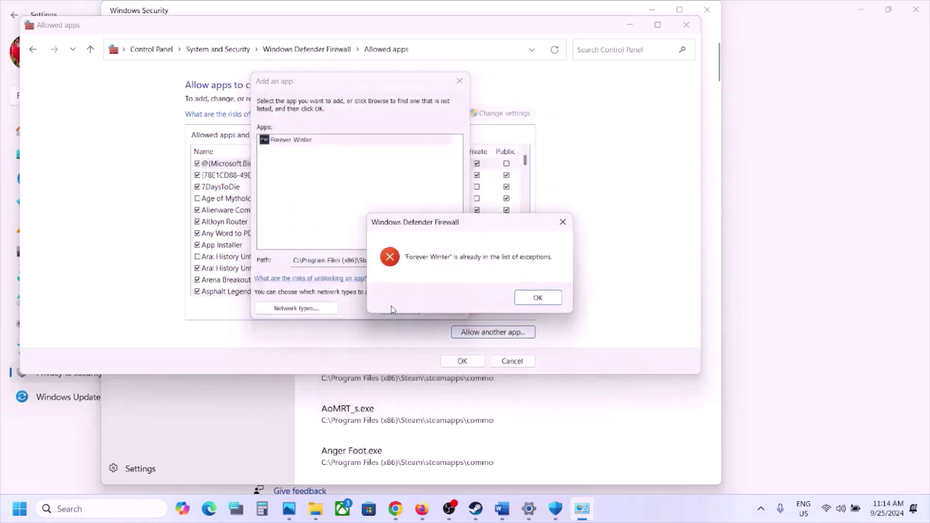
click(536, 298)
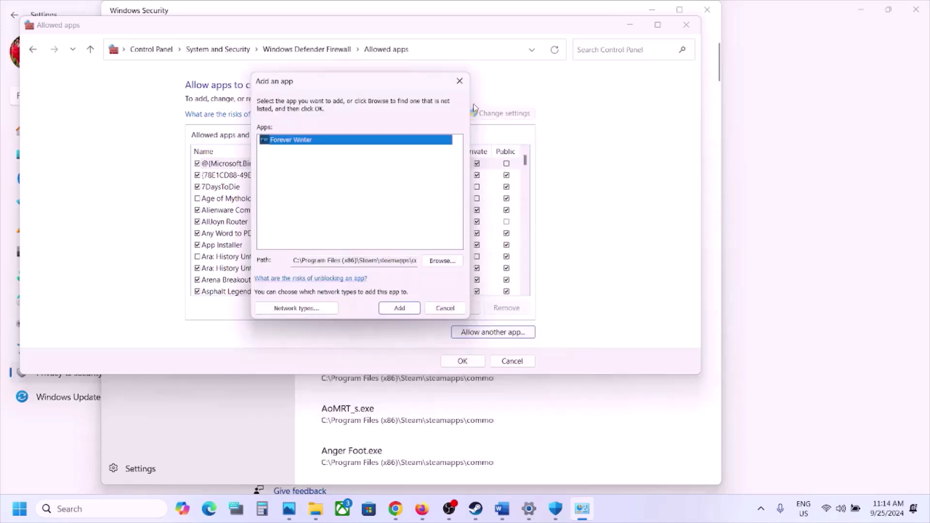
click(459, 81)
Allow Forever Winter on both private and public networks in the firewall's allowed apps list, save, and close the security windows
click(293, 280)
key(f)
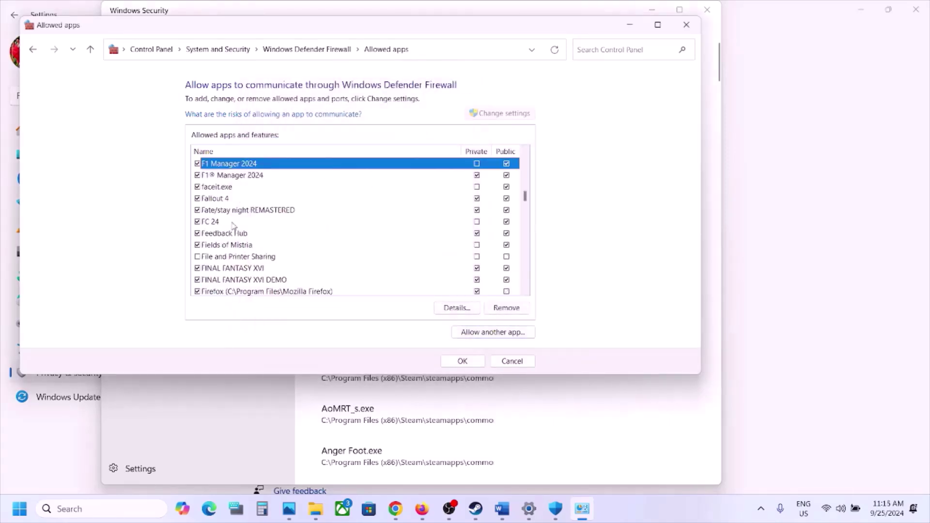
click(524, 291)
click(525, 292)
click(525, 292)
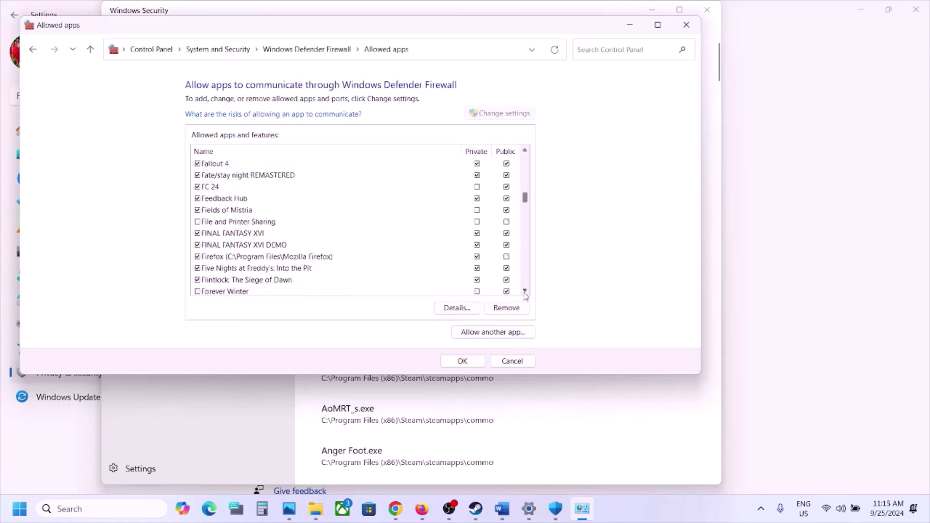
click(525, 292)
click(524, 292)
click(233, 271)
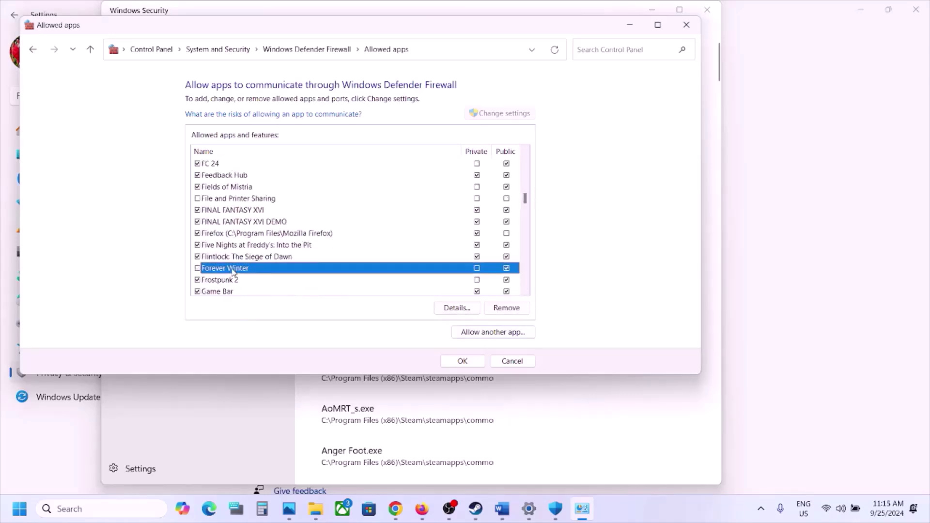
double_click(197, 270)
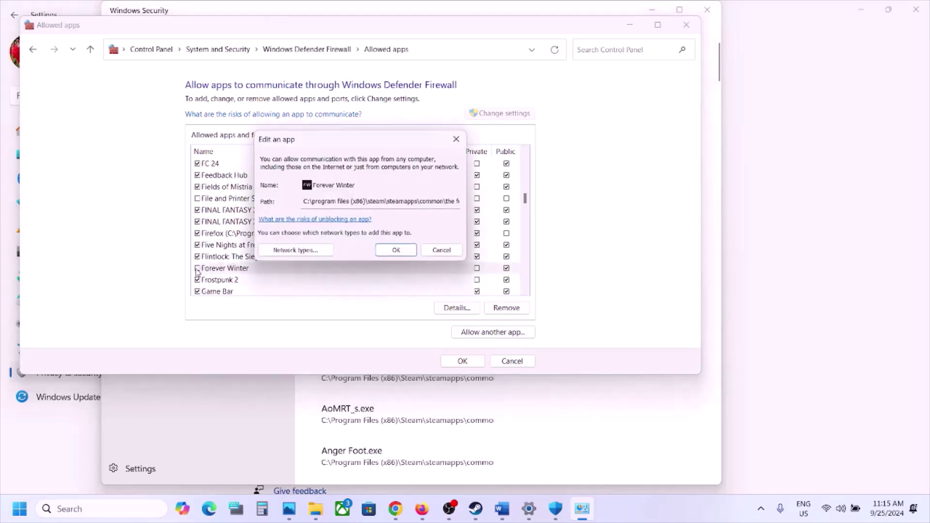
click(441, 250)
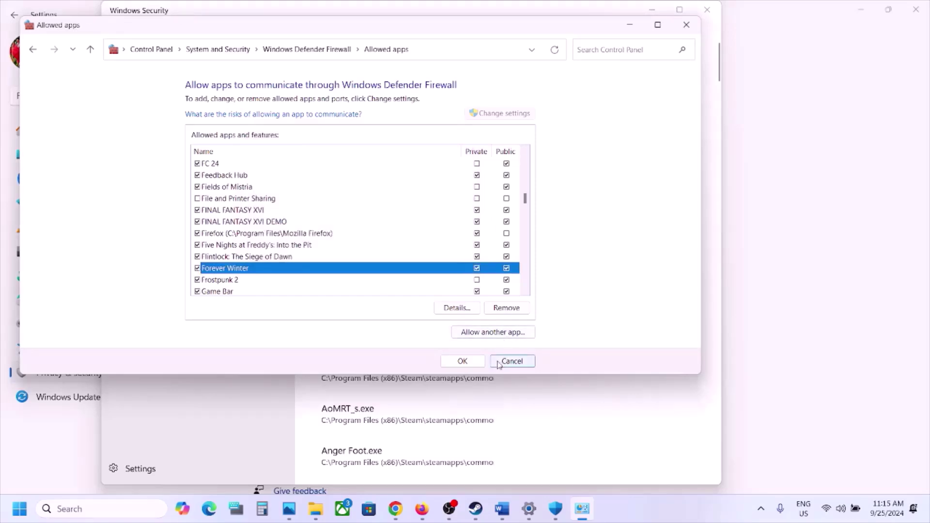
click(462, 363)
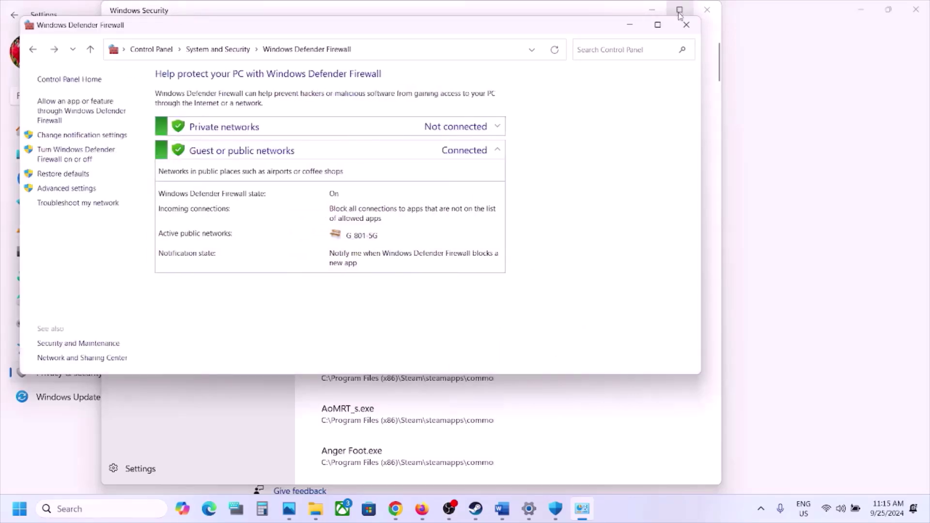
click(686, 25)
click(707, 10)
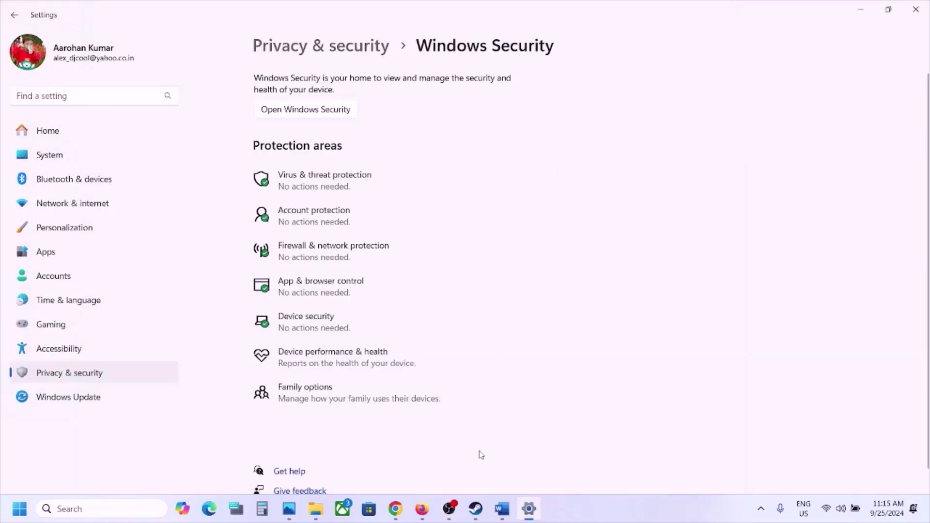
Switch to the Word document and copy the Visual C++ download link under Step 12
click(475, 508)
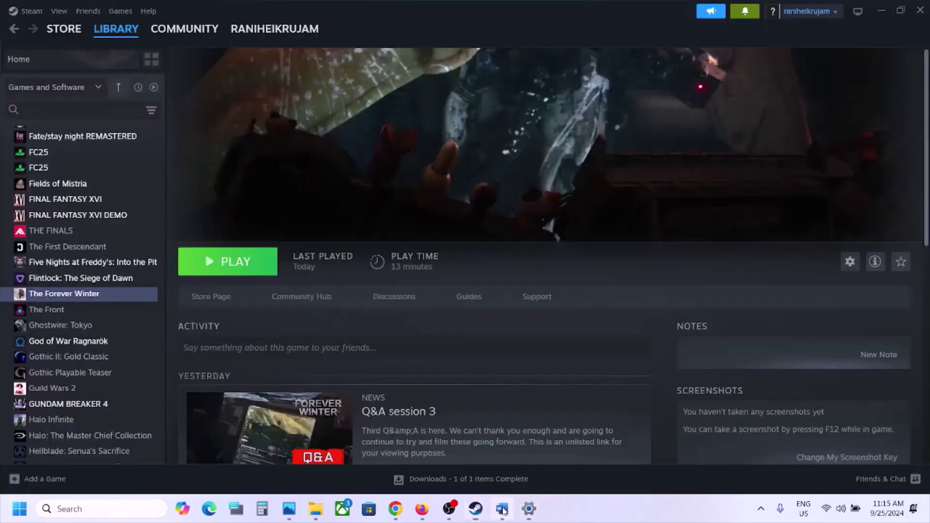
click(503, 510)
scroll(396, 347, down, 6)
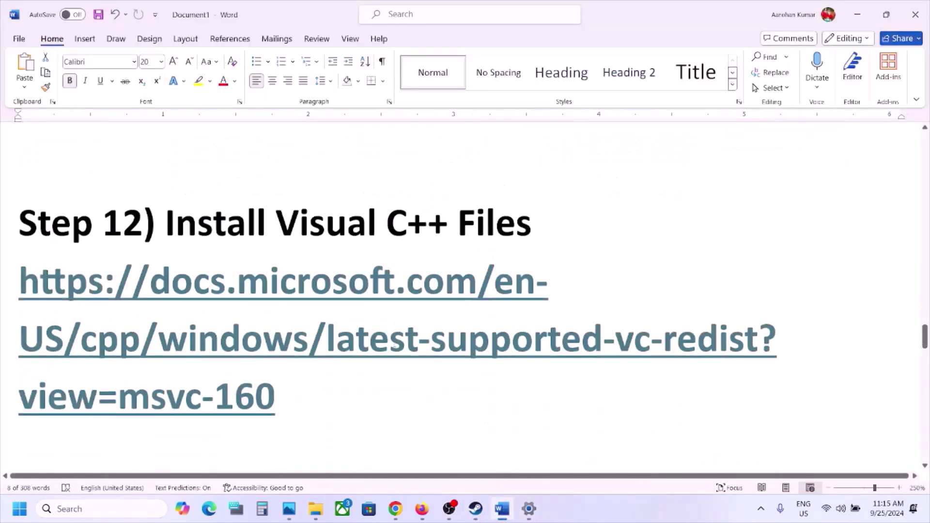
scroll(396, 347, down, 1)
triple_click(287, 354)
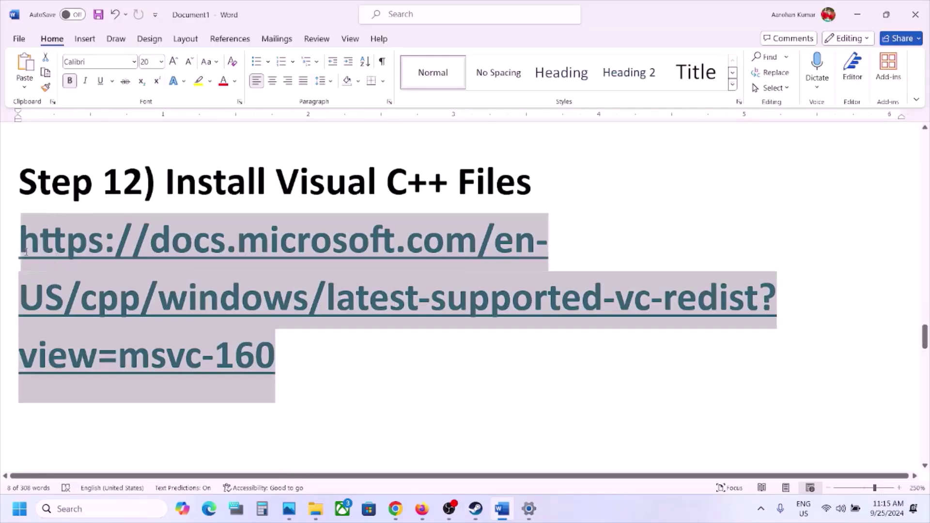
Switch to Chrome and open docs.microsoft.com/en-US/cpp/windows/latest-supported-vc-redist?view=msvc-160 in a new tab
click(393, 511)
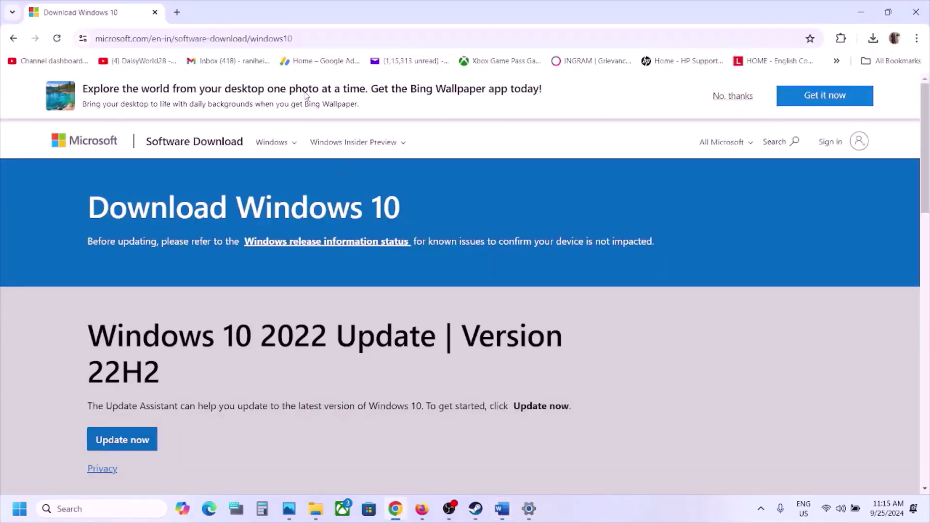
click(178, 13)
text(https://docs.microsoft.com/en-us/cpp/windows/latest-supported-vc-redist?view=msvc-160)
key(Return)
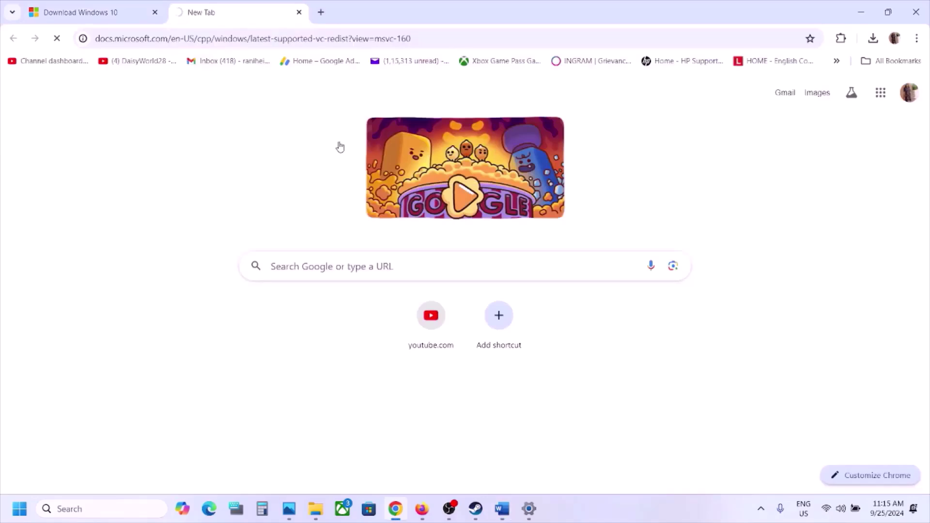
Download the X86 package from the latest Microsoft Visual C++ Redistributable table, run it, and start a repair
scroll(395, 341, down, 1)
scroll(395, 341, down, 10)
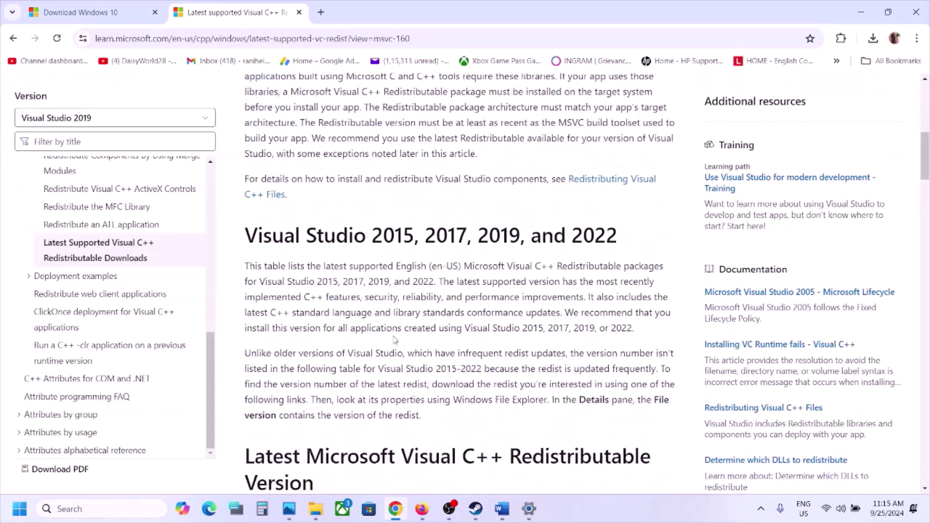
drag(277, 146, 566, 154)
click(406, 256)
scroll(395, 256, down, 6)
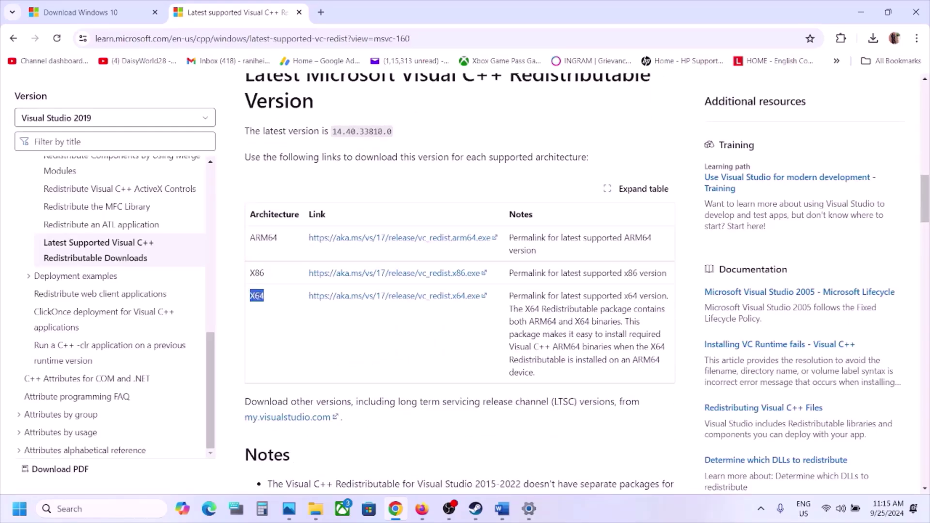
mouse_move(249, 273)
mouse_down()
mouse_move(668, 274)
mouse_move(264, 272)
mouse_up()
click(374, 272)
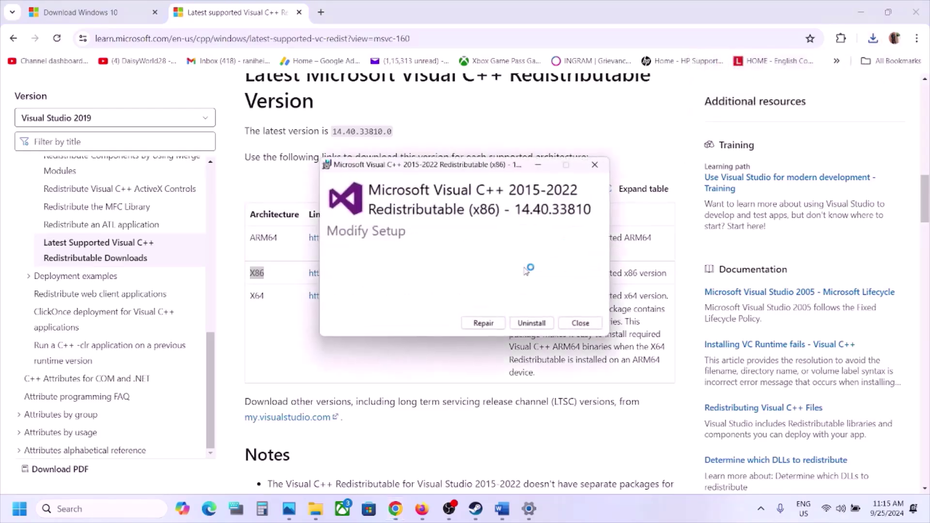
click(489, 323)
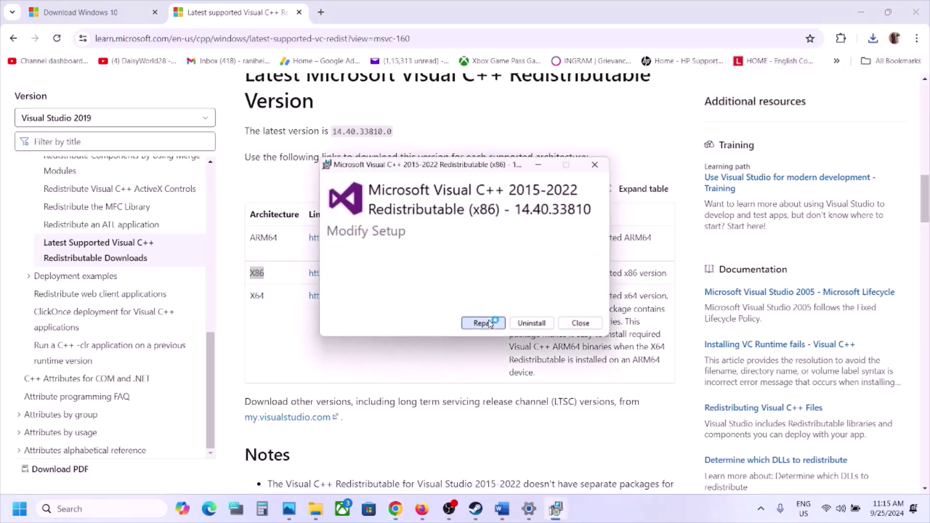
click(560, 294)
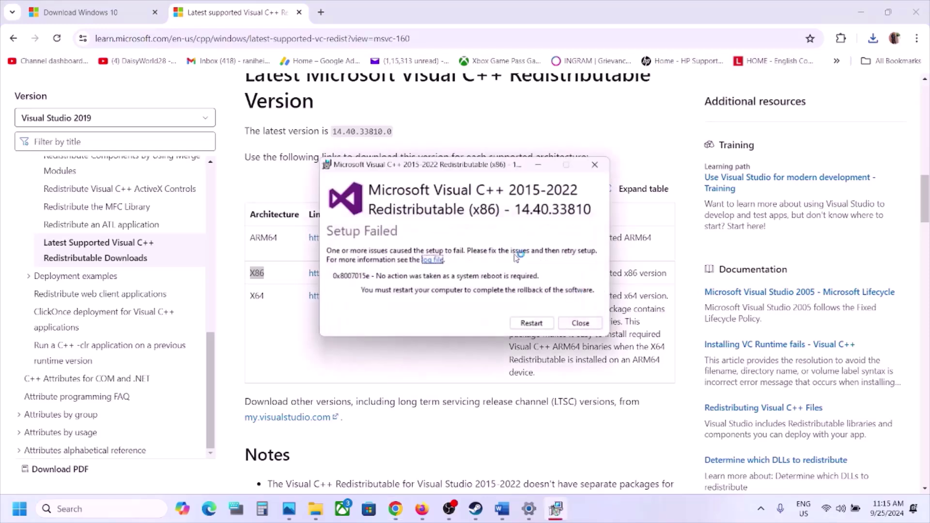
Download the X64 Visual C++ Redistributable, run its installer, and start a repair
double_click(257, 296)
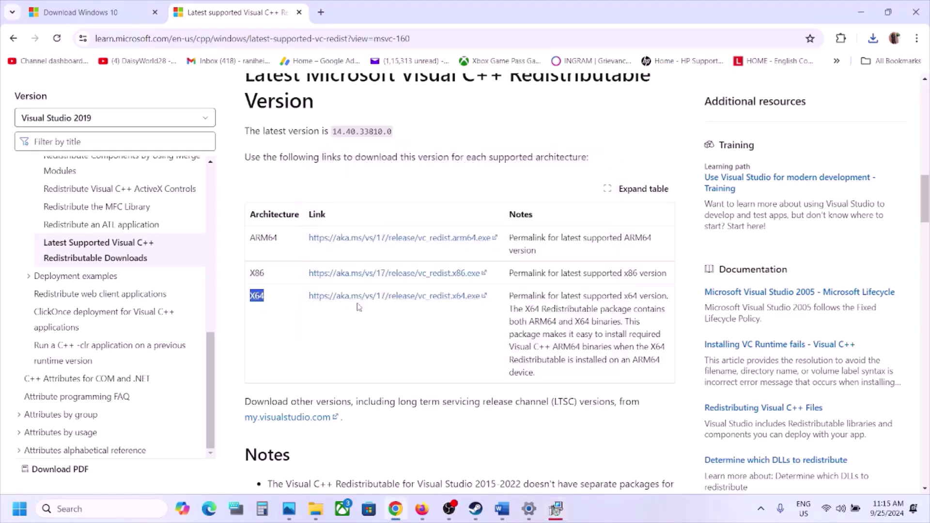
click(373, 298)
click(873, 38)
click(492, 323)
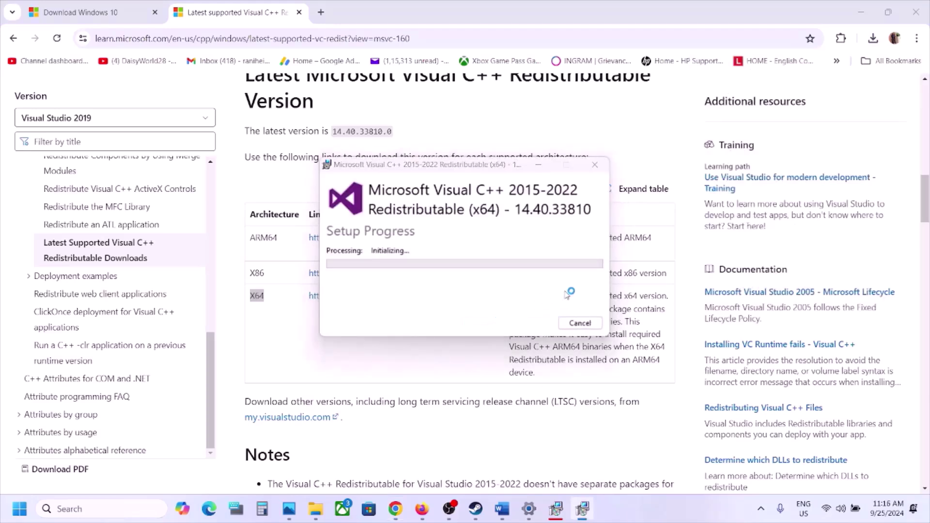
Place the x86 and x64 setup windows side by side to check the progress of both repairs
click(556, 508)
drag(503, 167, 298, 173)
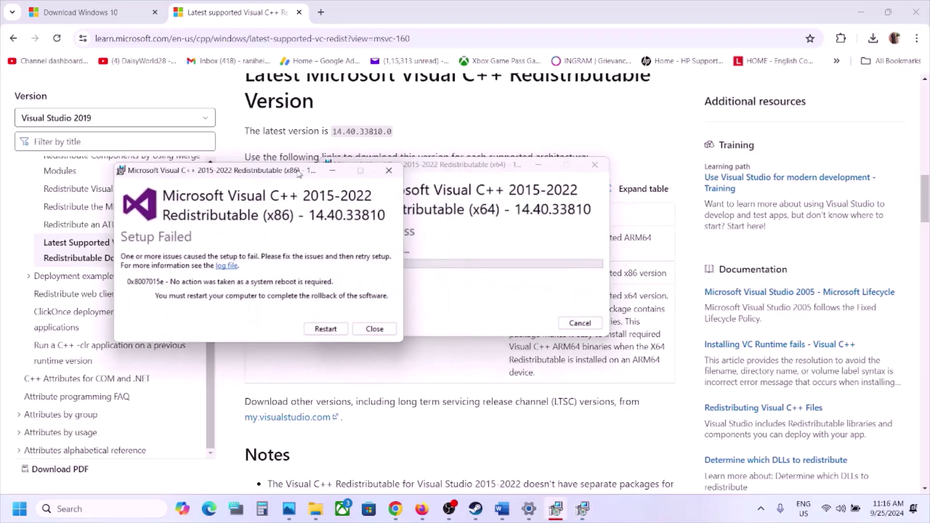
drag(469, 167, 558, 178)
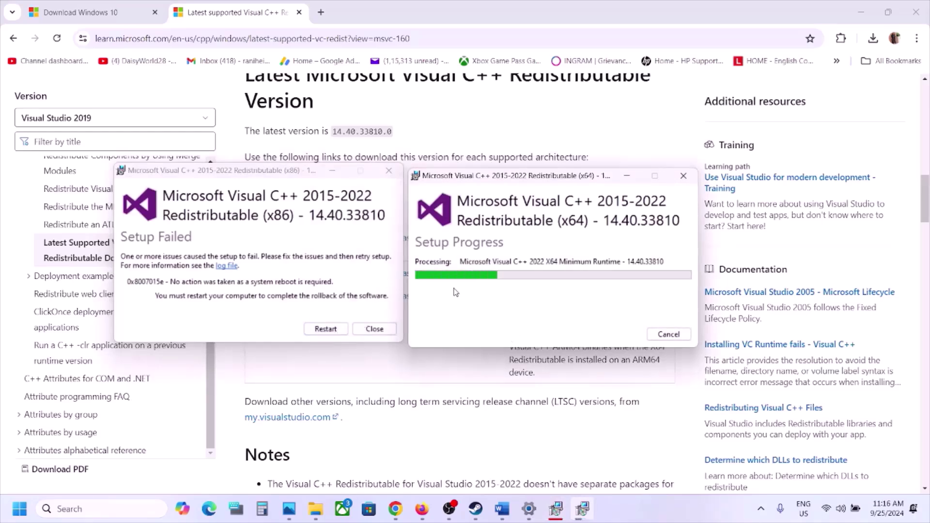
click(412, 402)
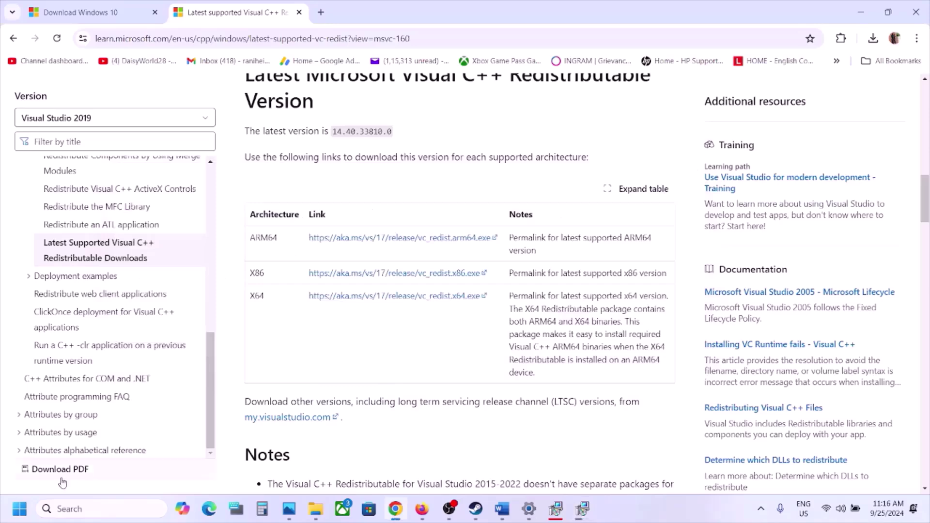
key(super)
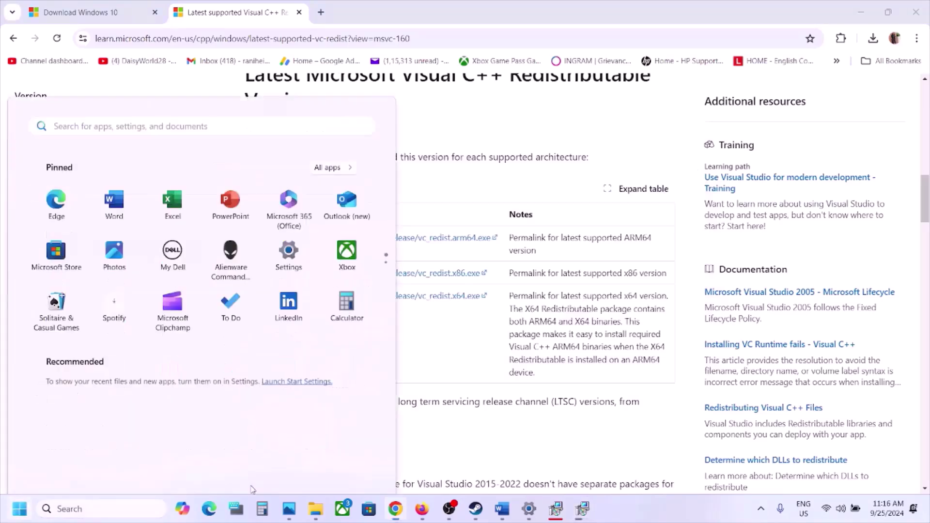
click(353, 468)
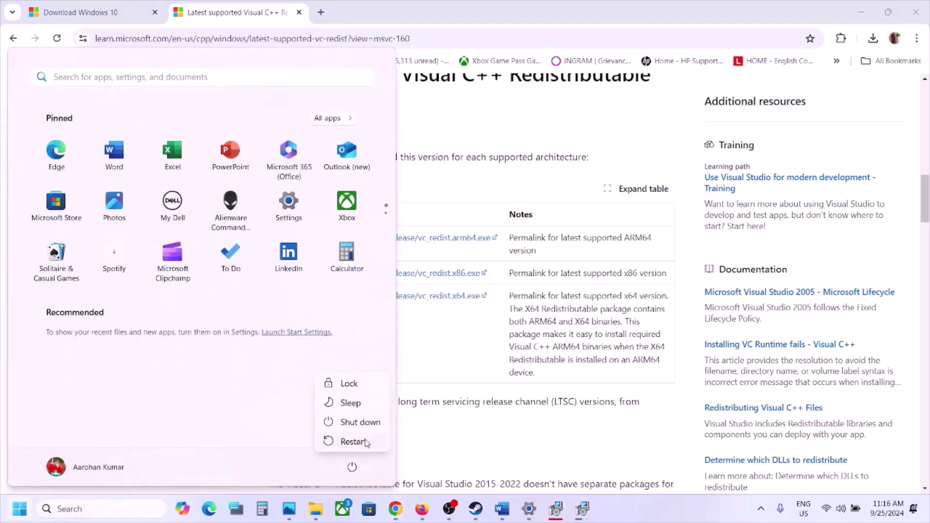
key(Escape)
Switch to the Word document and read Step 13 about unplugging external devices and disconnecting extra adapters, controllers and monitors
click(476, 510)
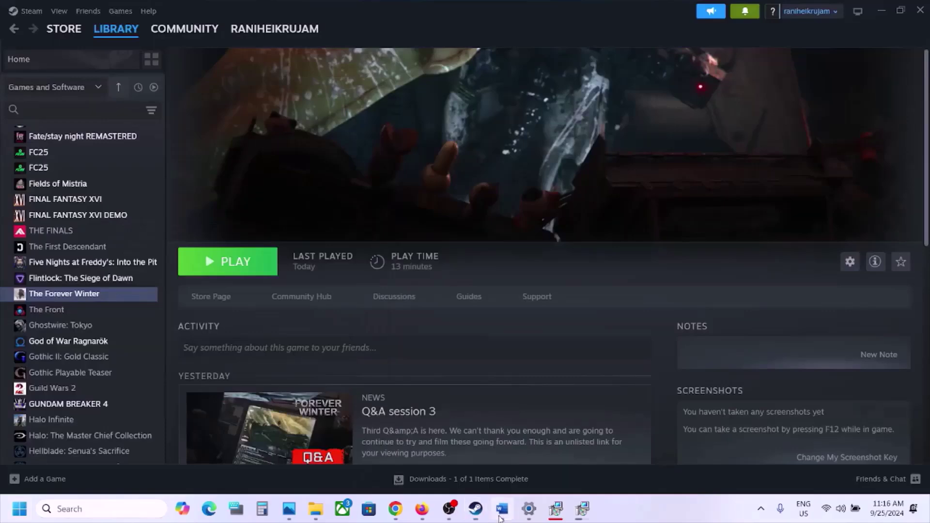
click(502, 509)
scroll(415, 361, down, 4)
scroll(415, 361, down, 2)
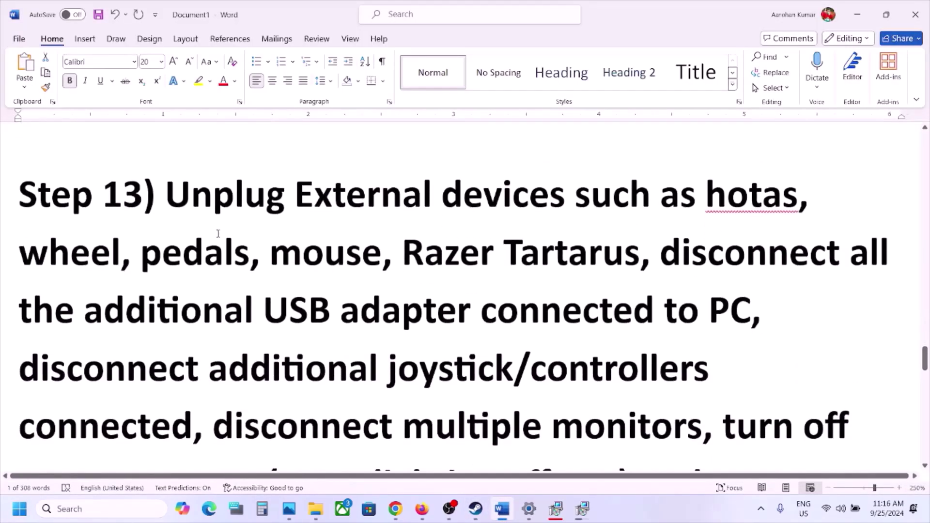
drag(167, 202, 469, 310)
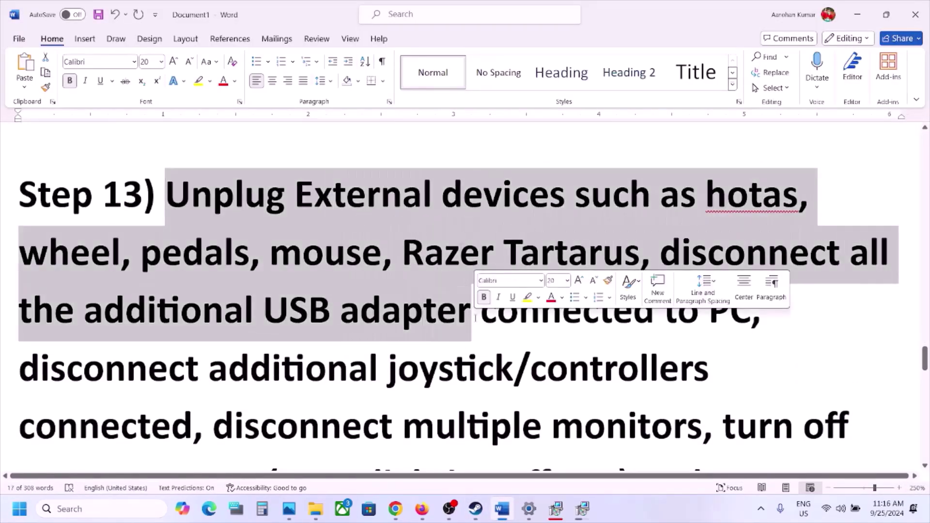
click(884, 15)
click(849, 50)
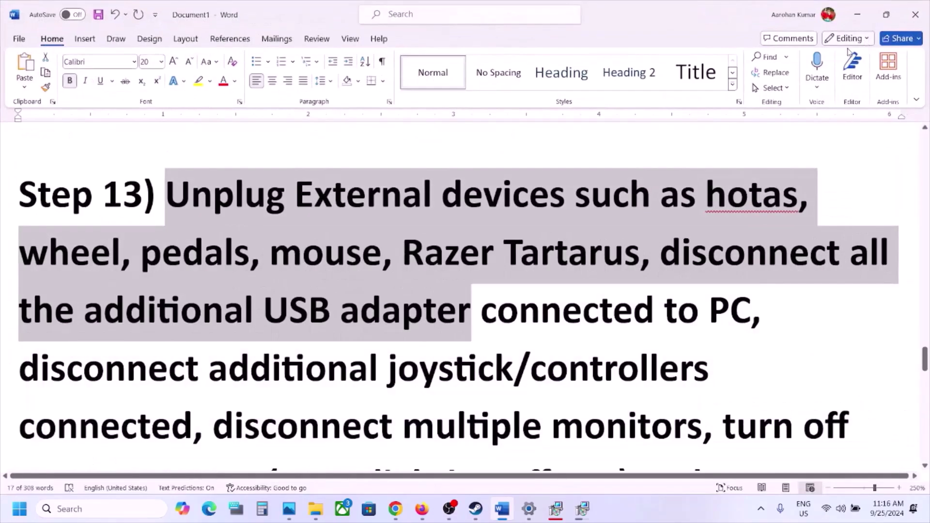
scroll(525, 279, down, 2)
drag(601, 213, 710, 271)
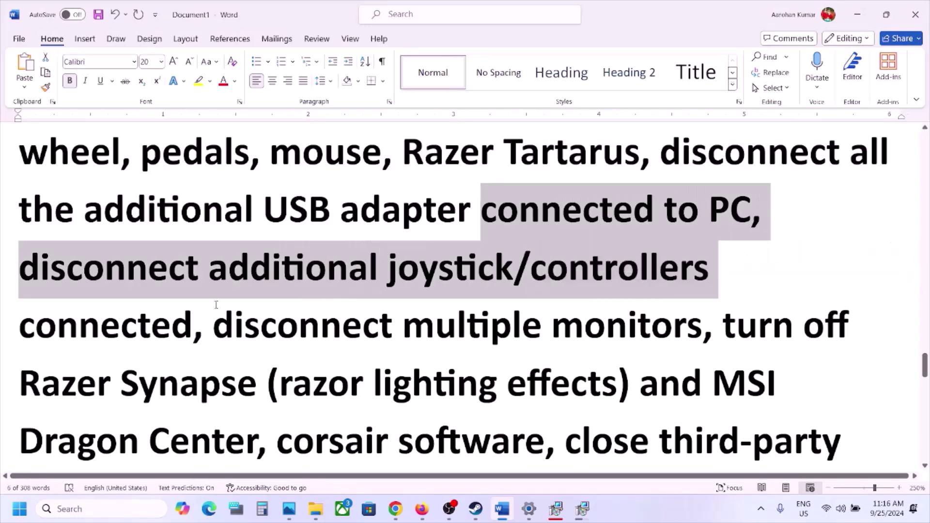
click(214, 323)
drag(231, 268, 613, 289)
scroll(206, 261, down, 1)
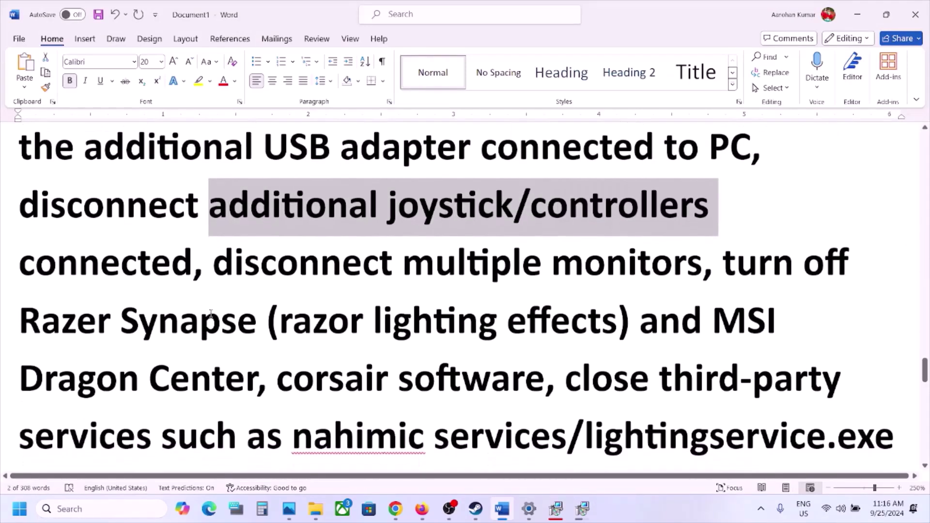